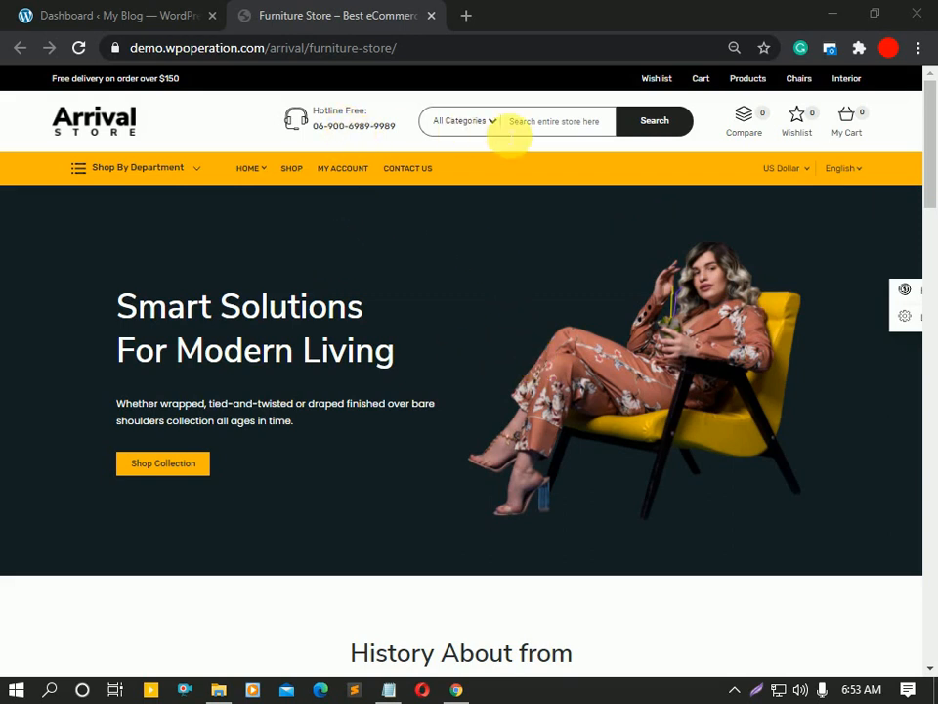
click(487, 124)
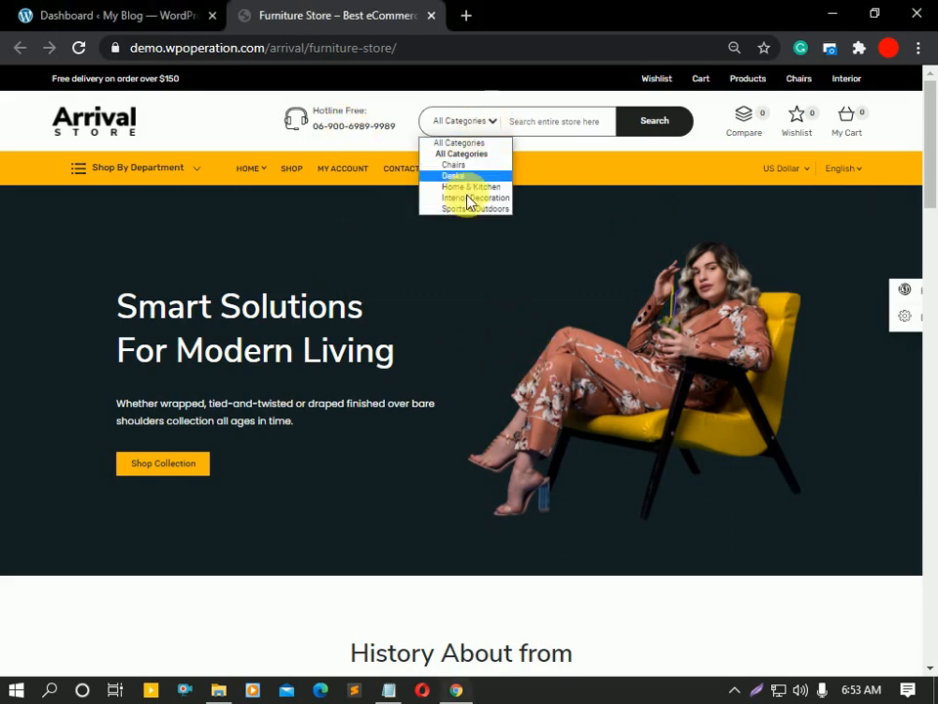
click(467, 252)
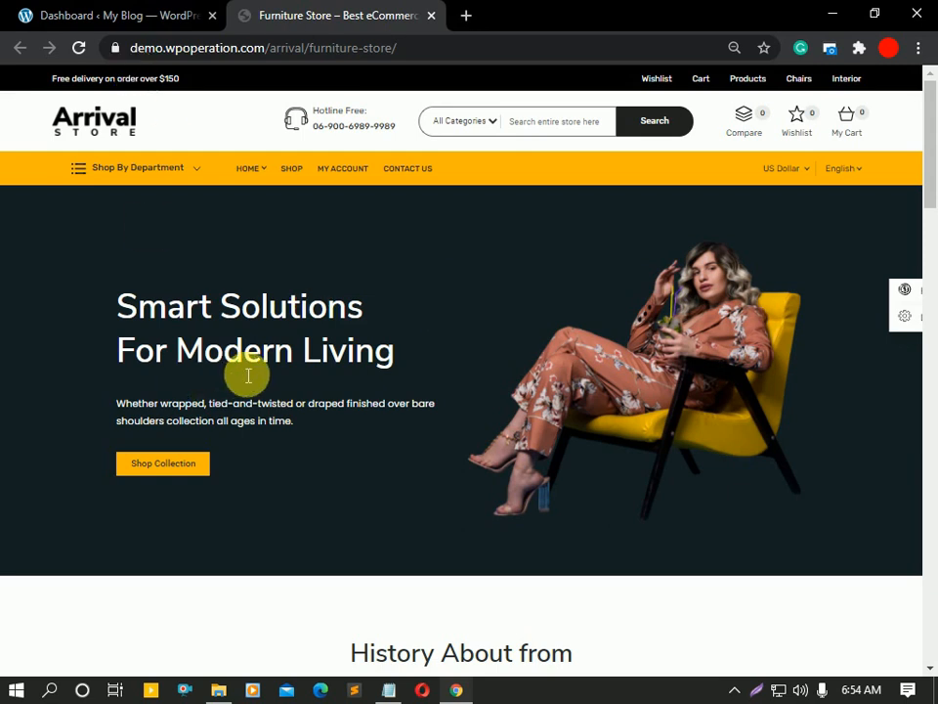
Switch to the WordPress dashboard and collapse its Screen Options
click(98, 15)
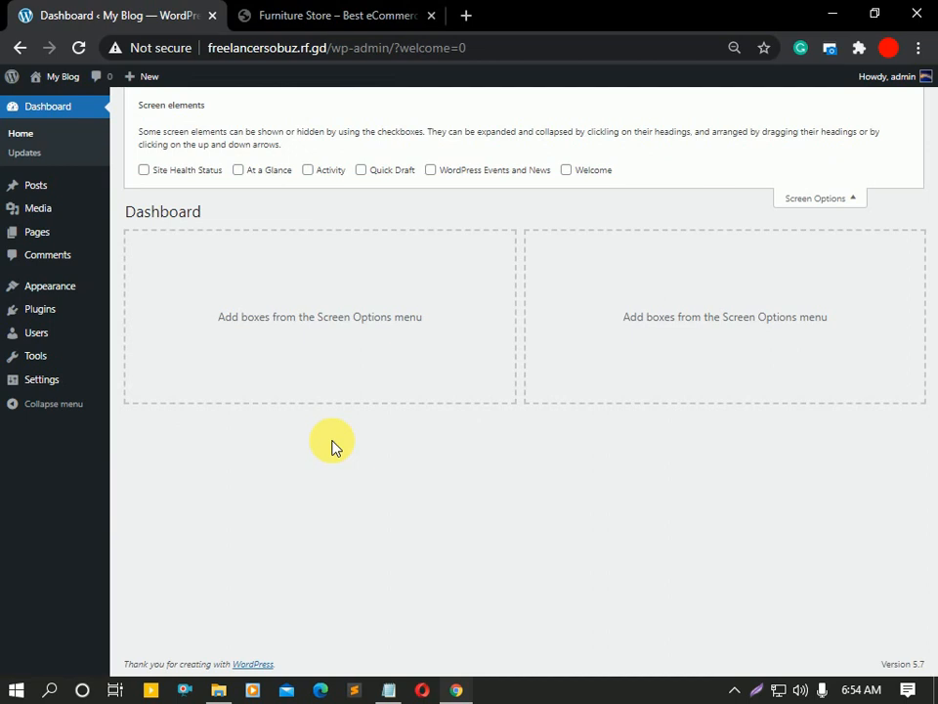
click(851, 198)
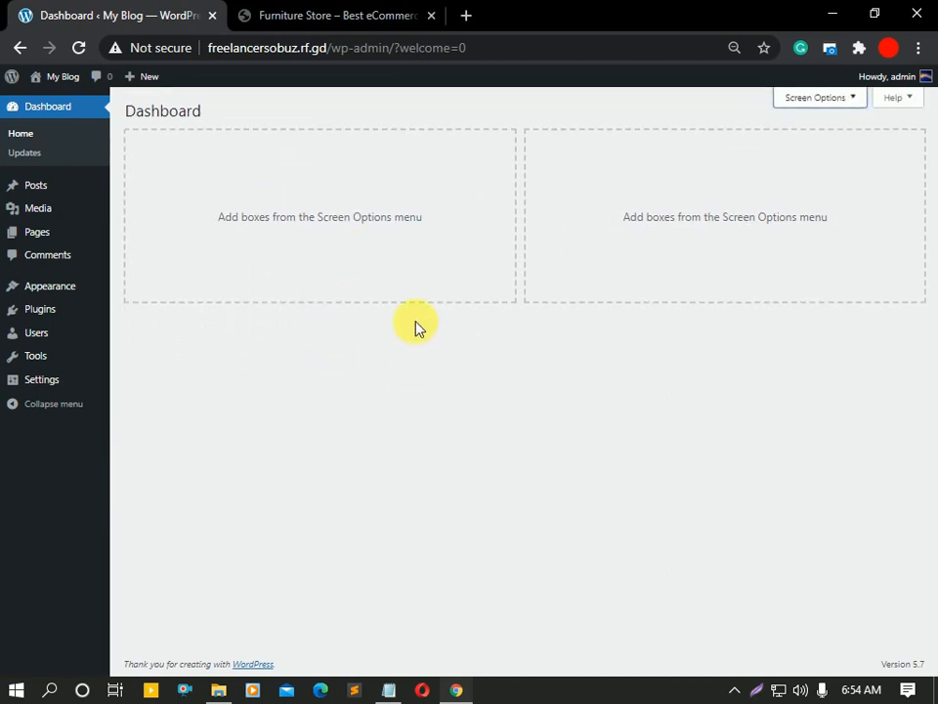
Delete the installed Twenty Nineteen and Twenty Twenty themes
click(58, 293)
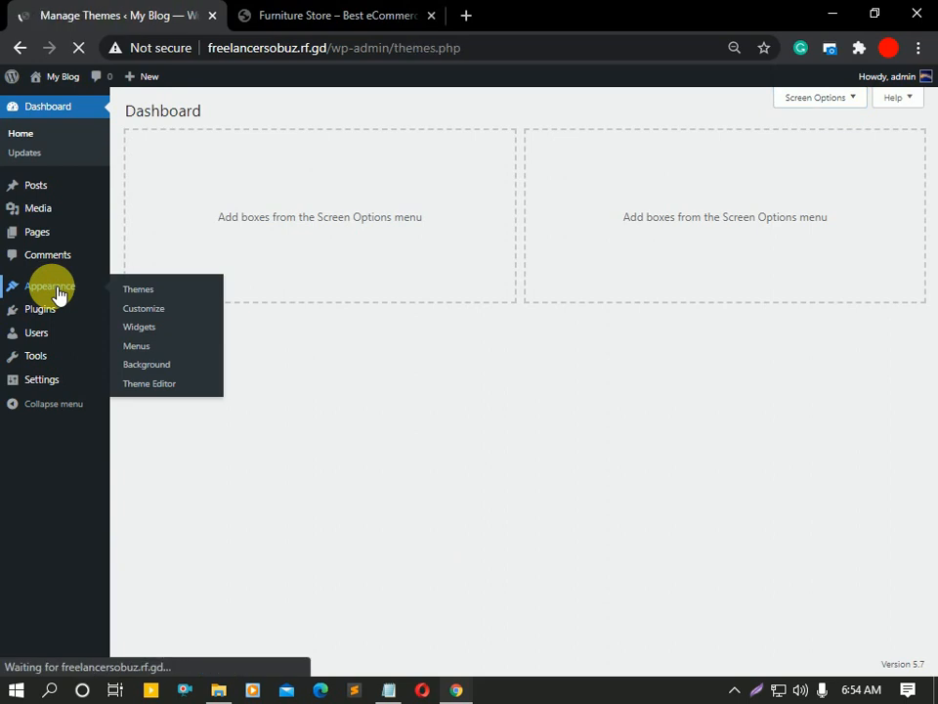
mouse_move(544, 262)
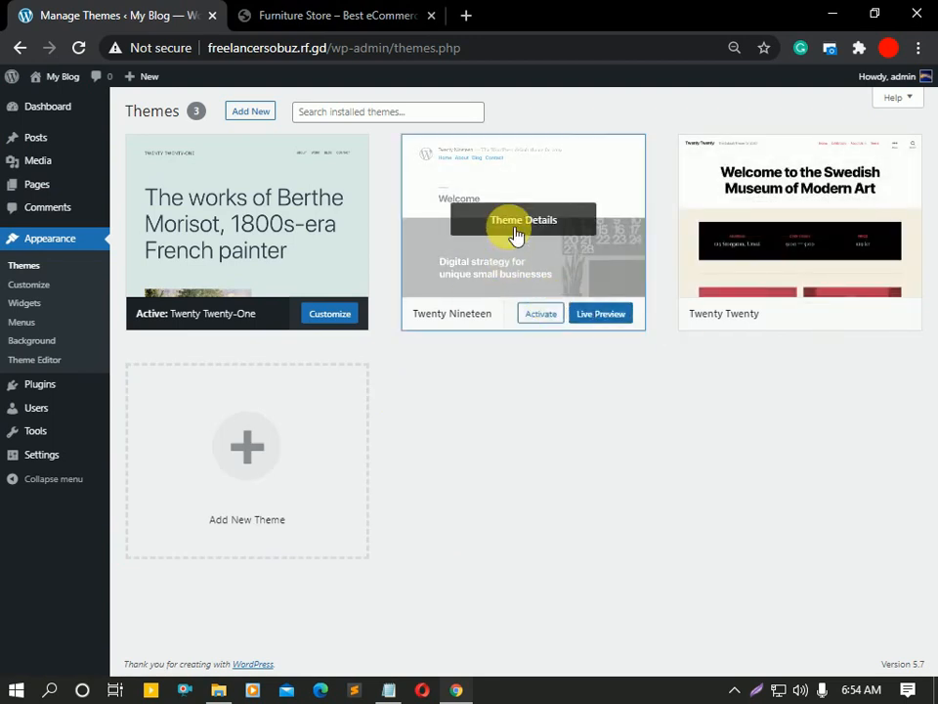
click(514, 231)
click(886, 642)
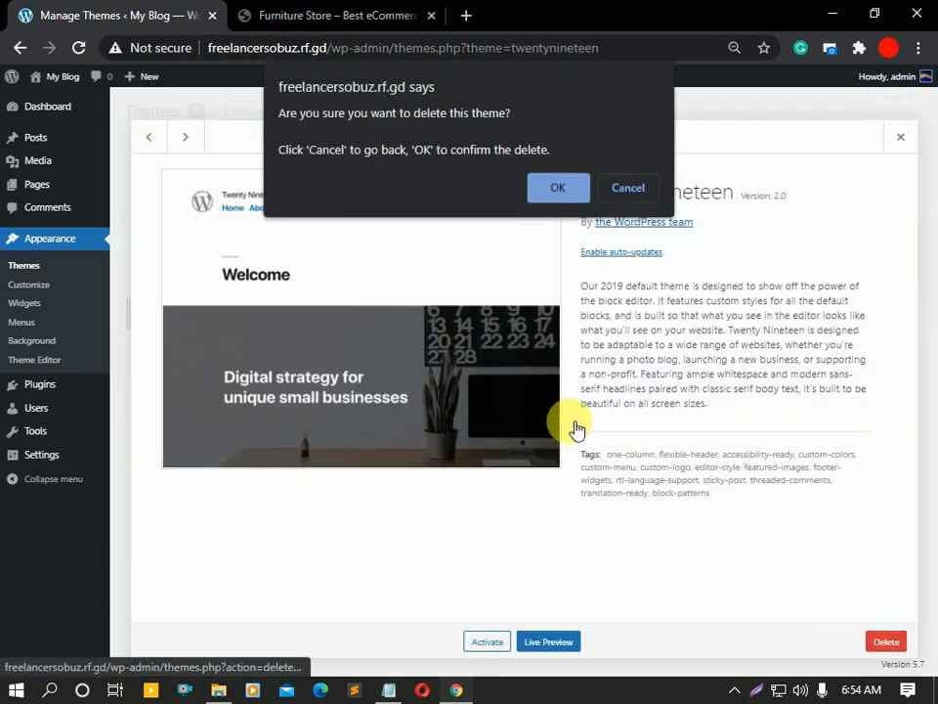
click(556, 188)
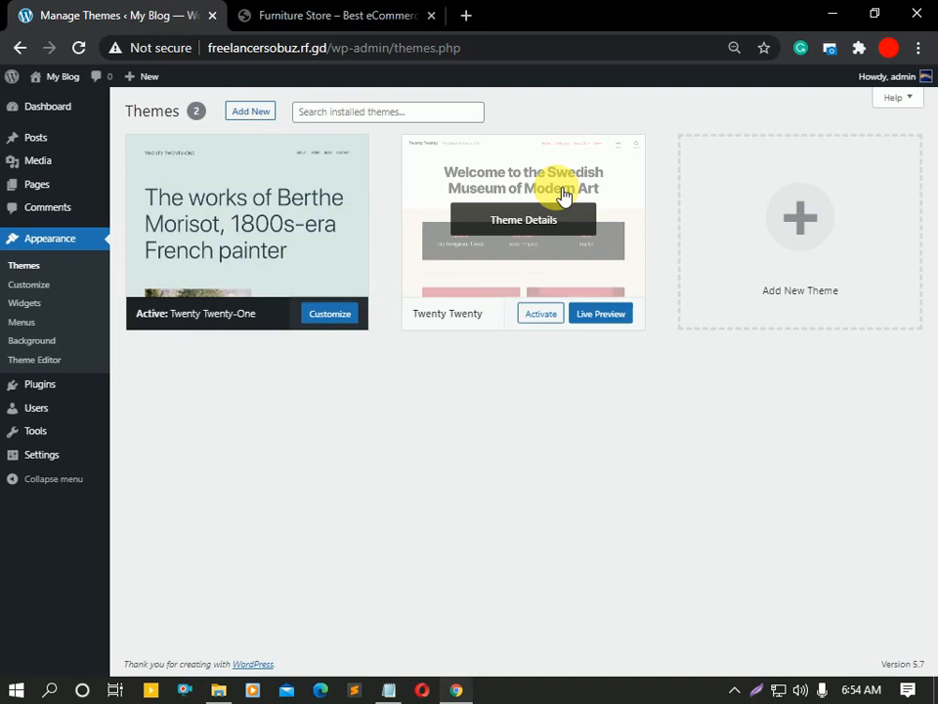
click(523, 219)
click(885, 642)
click(556, 188)
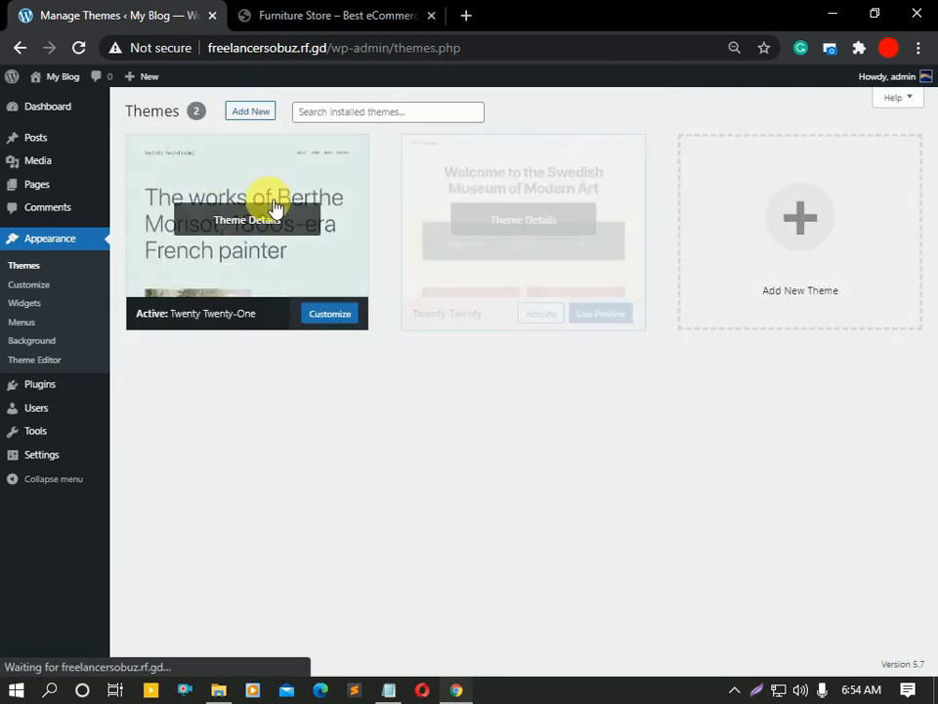
click(272, 209)
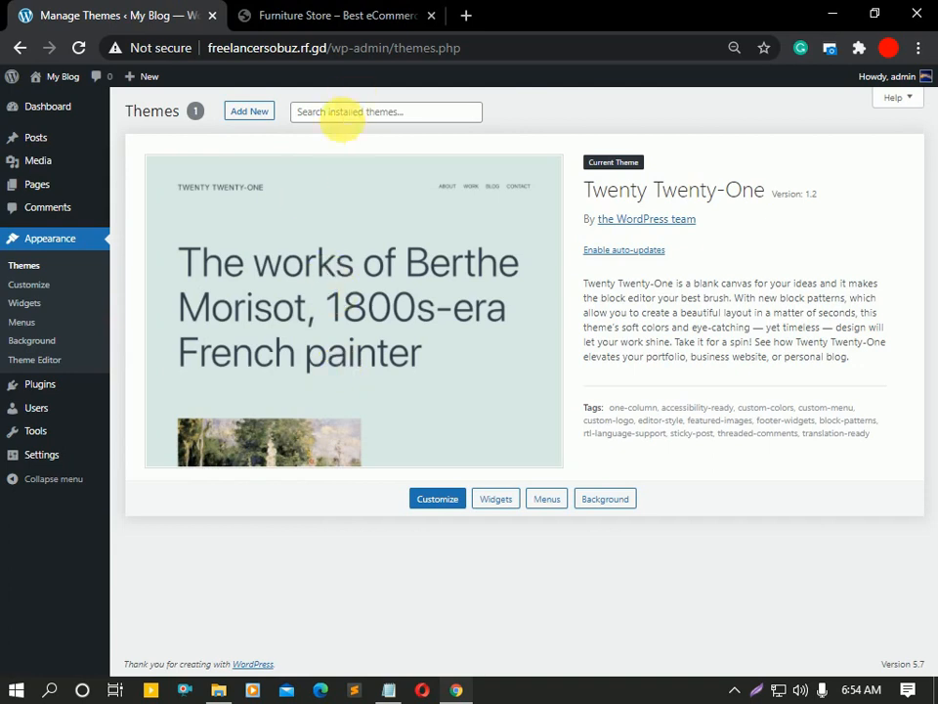
click(343, 117)
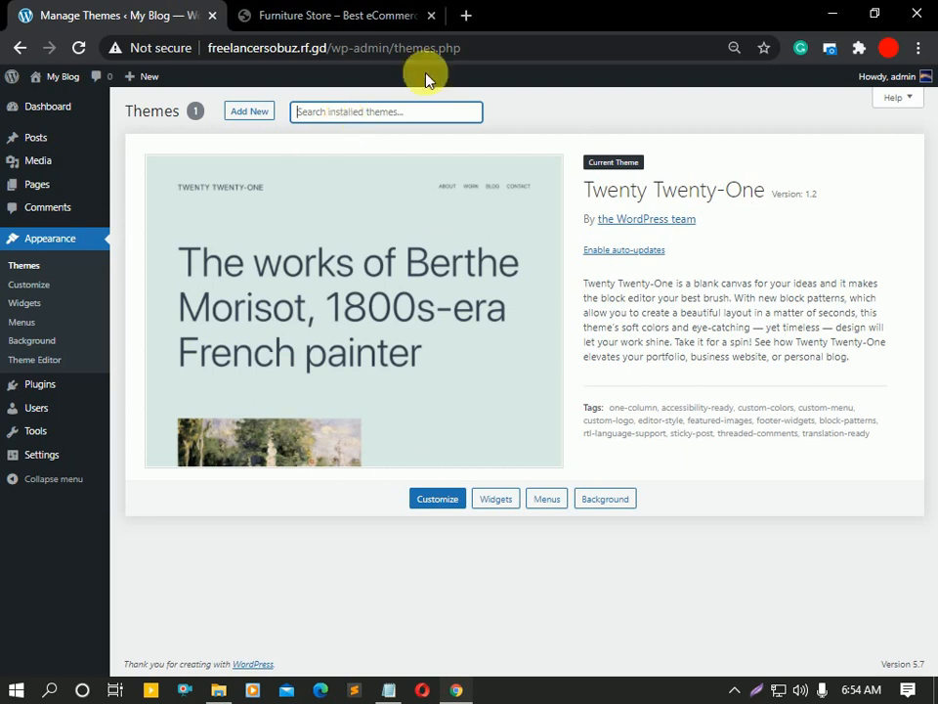
key(ctrl+Tab)
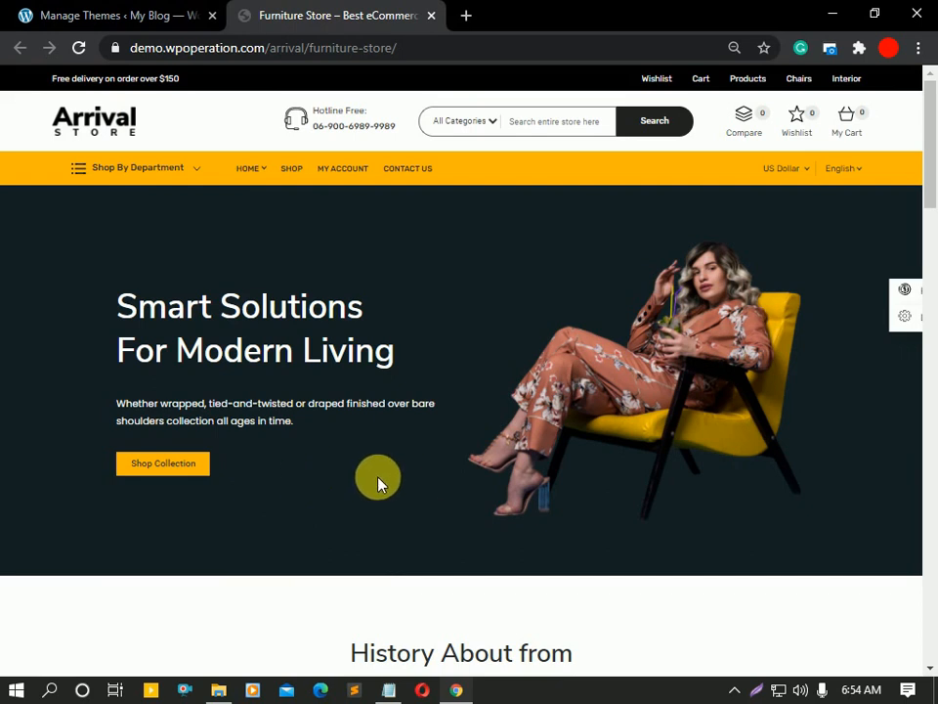
click(107, 14)
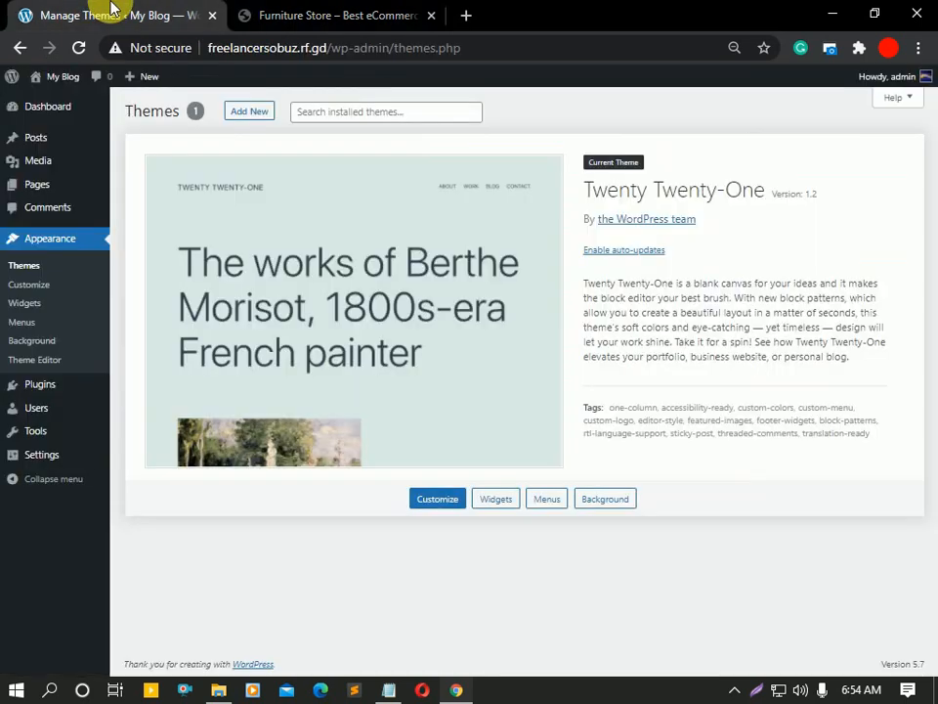
Search the theme directory for "arrival", then install and activate the Arrival Store theme
click(256, 119)
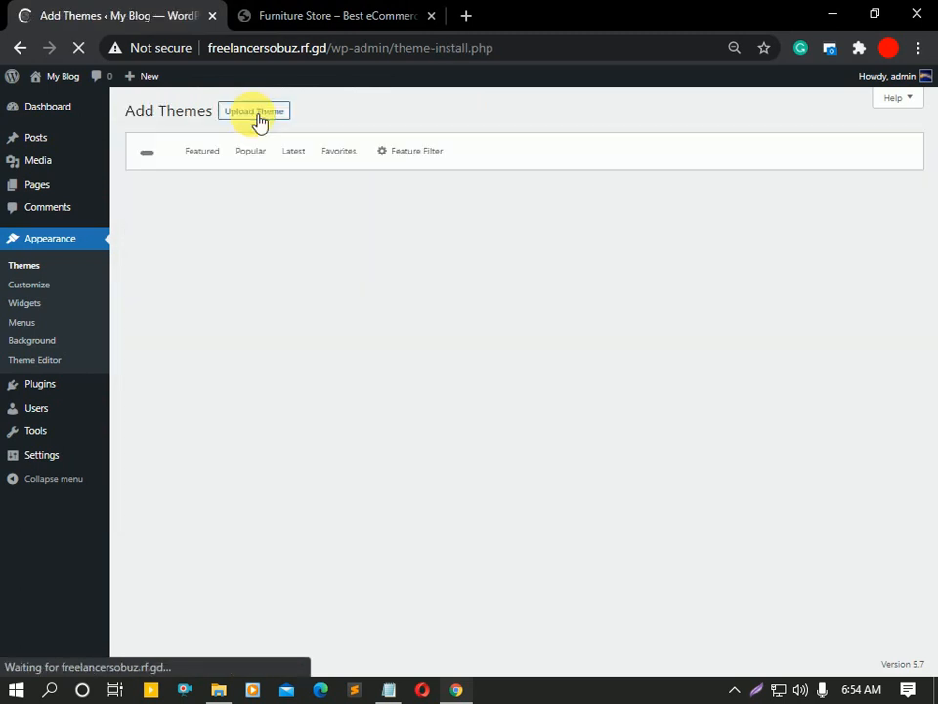
click(743, 158)
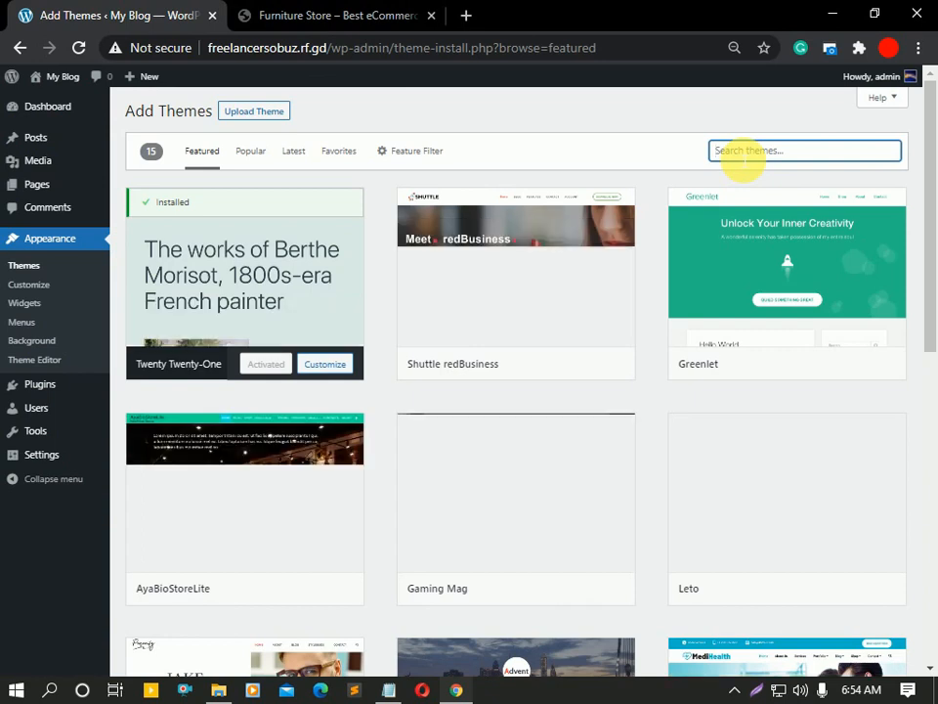
text(nriv)
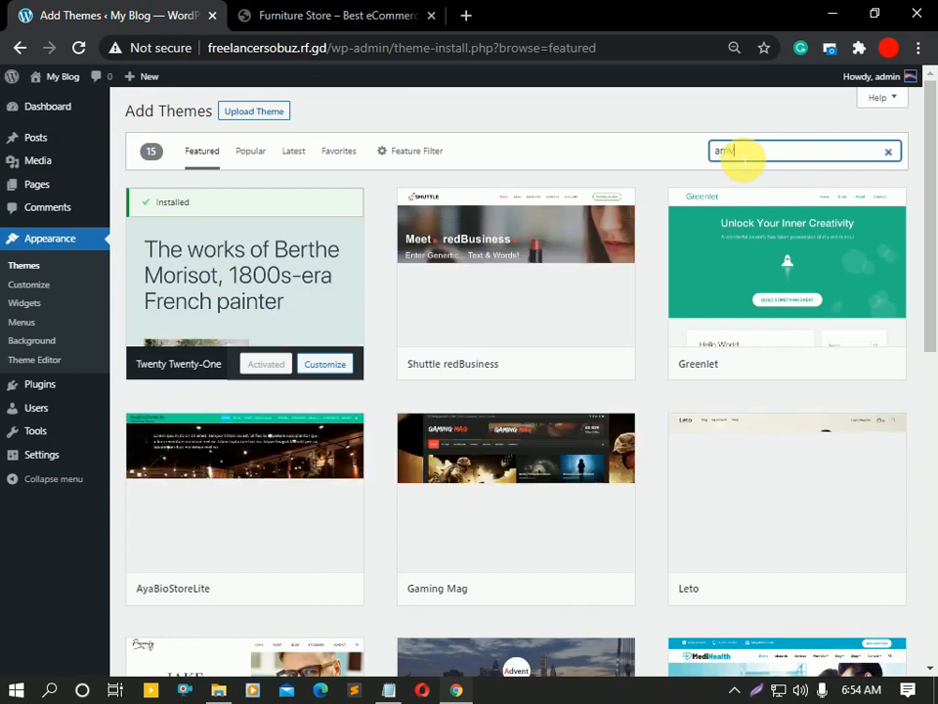
text(al)
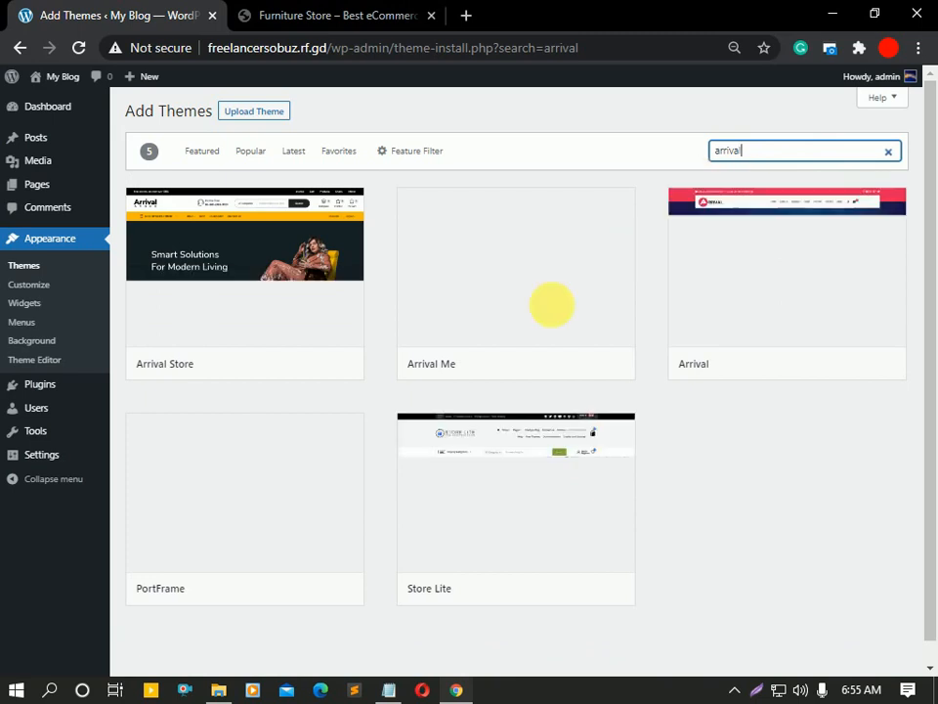
mouse_move(327, 290)
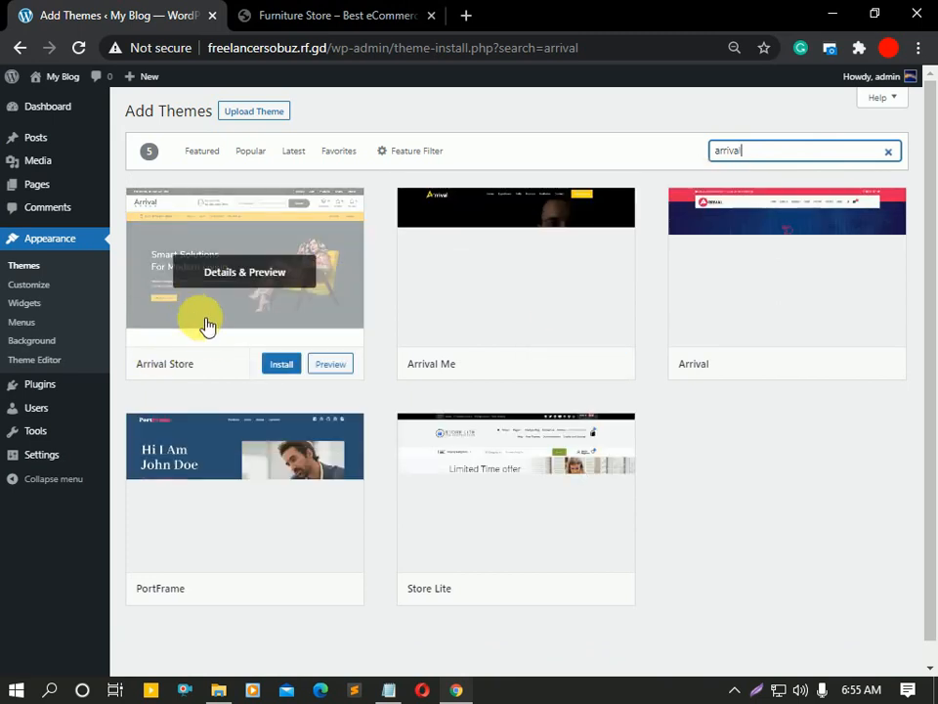
click(282, 366)
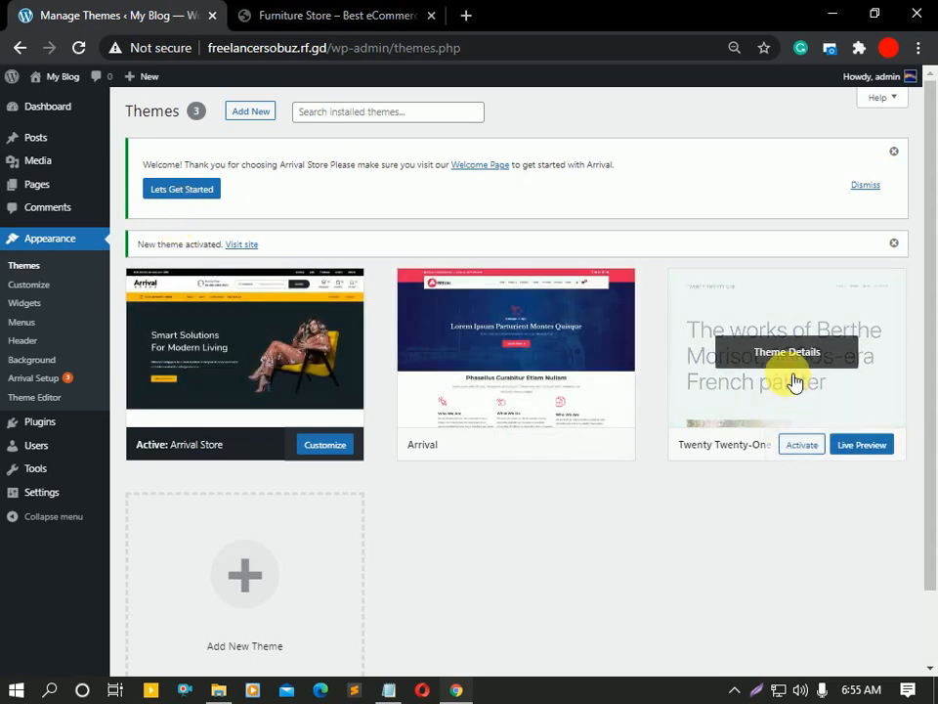
Delete the inactive Twenty Twenty-One theme
click(795, 381)
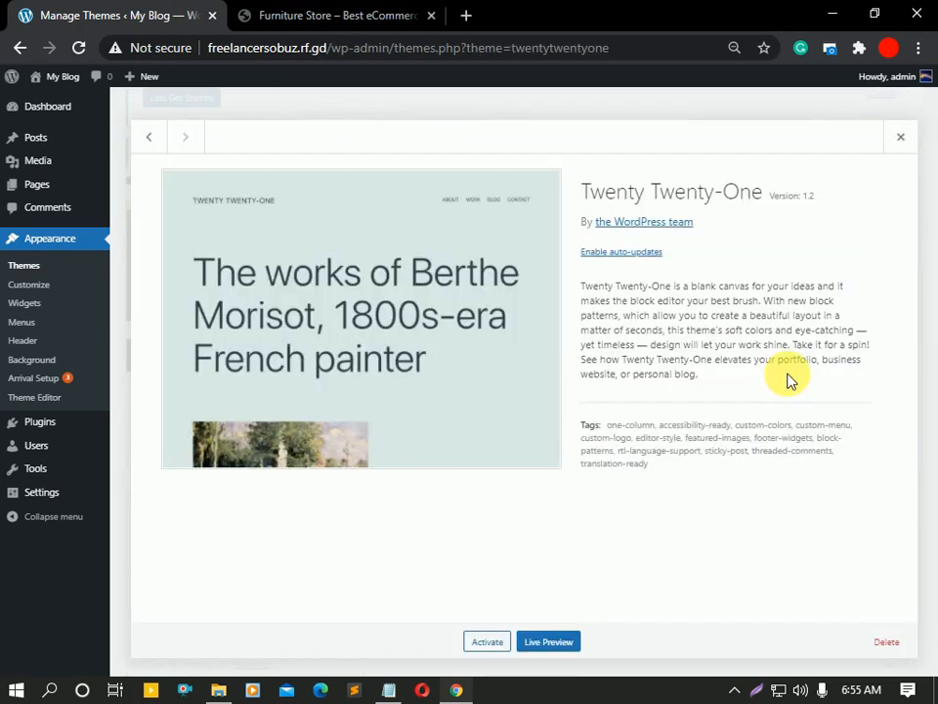
click(884, 640)
click(559, 191)
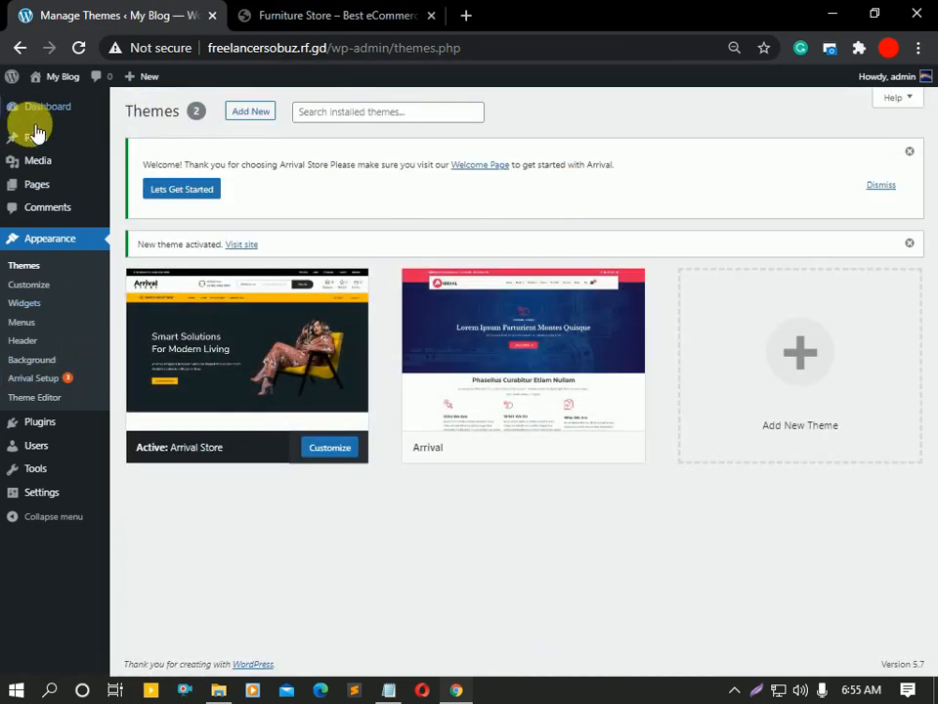
Move the Privacy Policy and Sample Page pages to the trash and permanently delete them
mouse_move(46, 193)
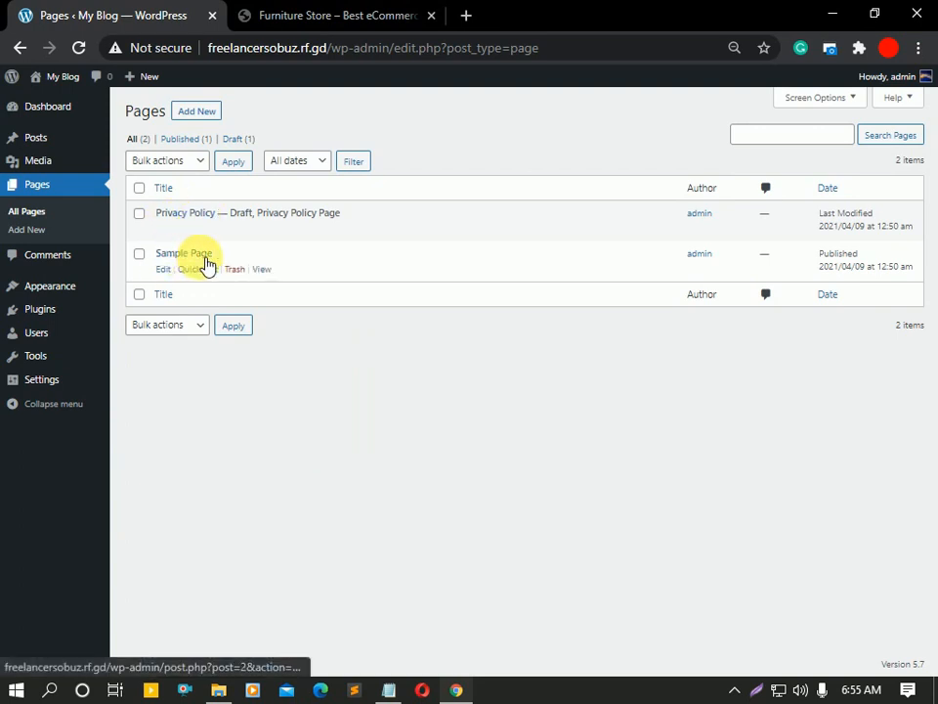
click(139, 187)
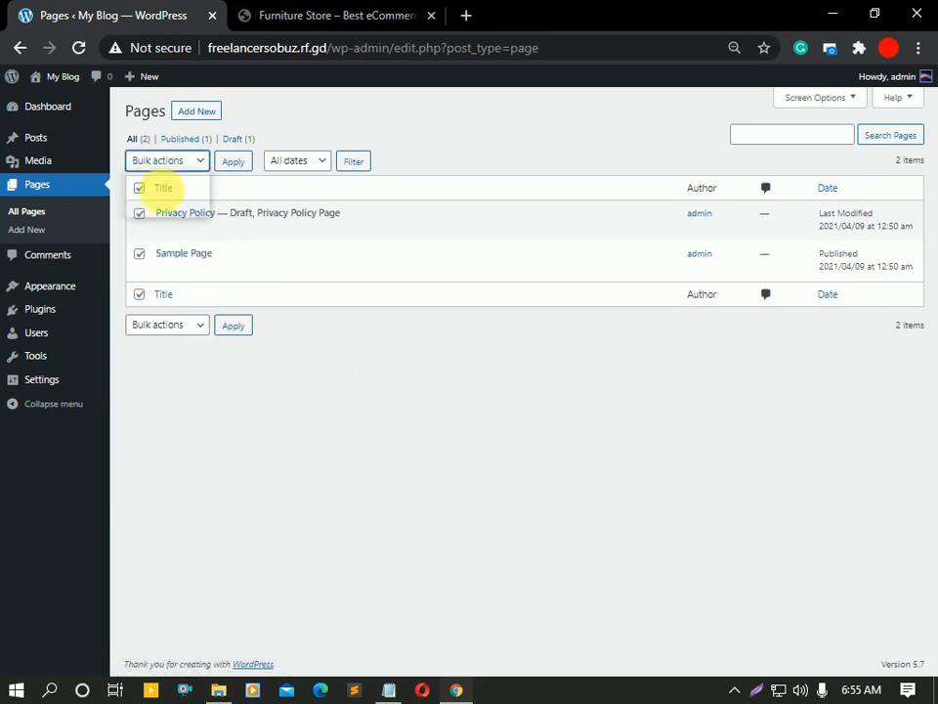
click(170, 211)
click(232, 161)
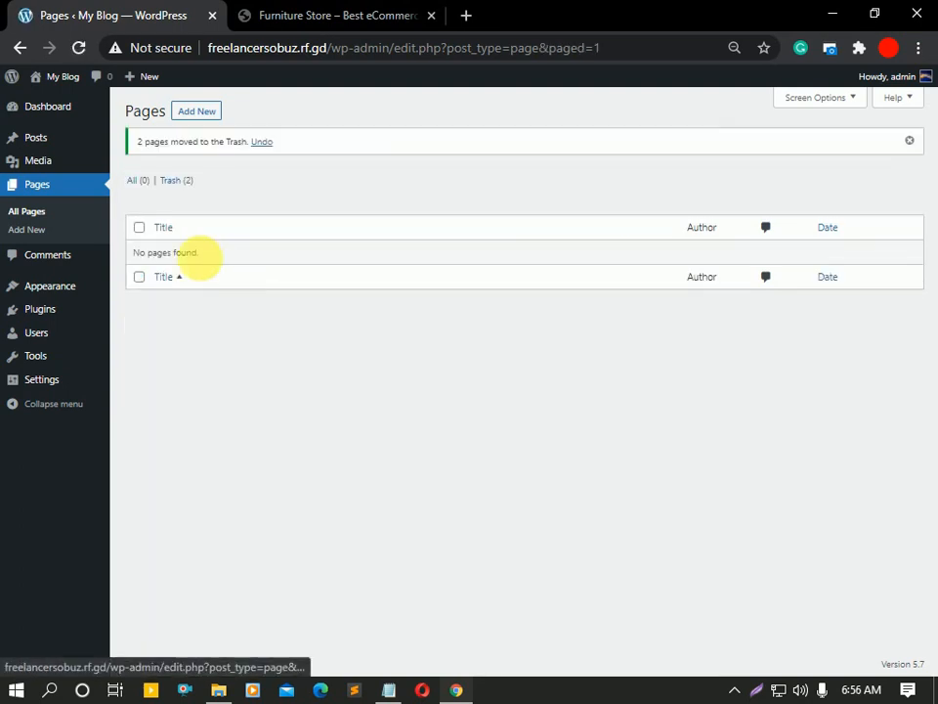
click(175, 184)
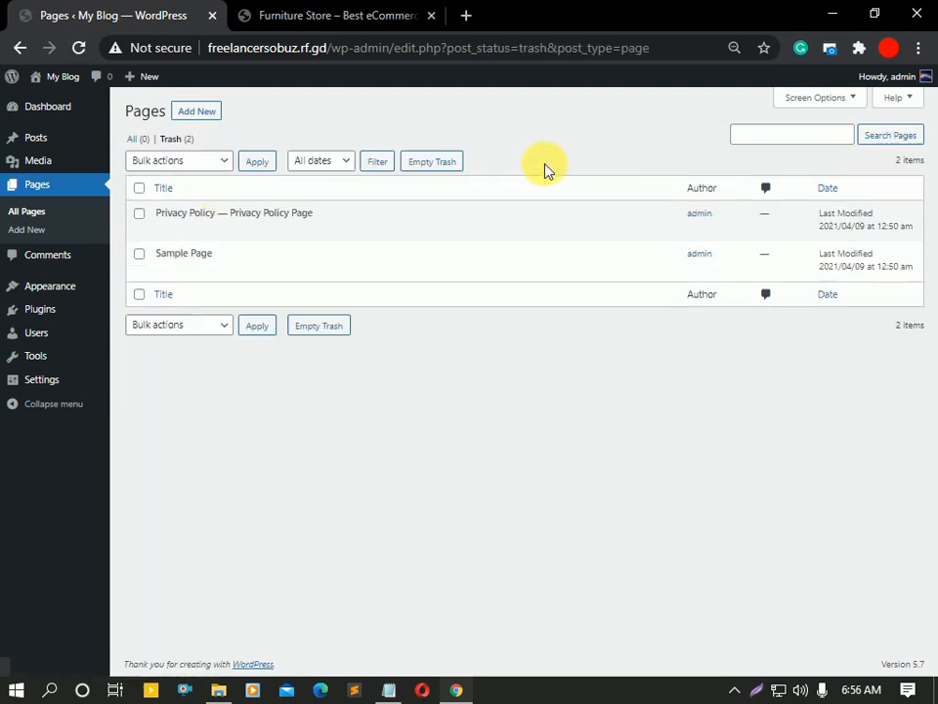
click(433, 162)
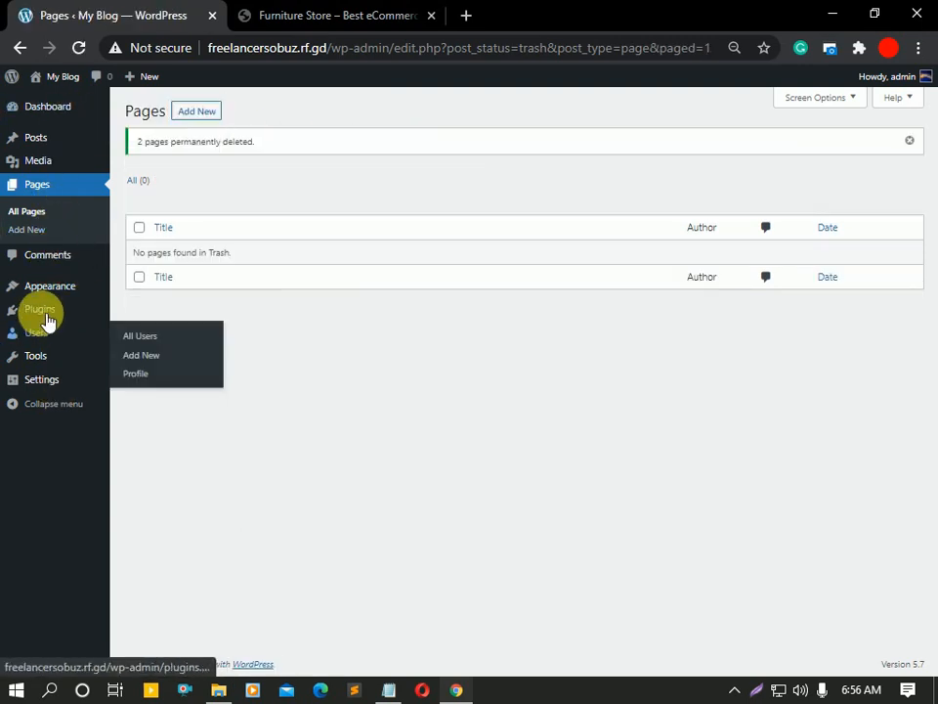
Delete the Akismet Anti-Spam and Hello Dolly plugins
click(55, 319)
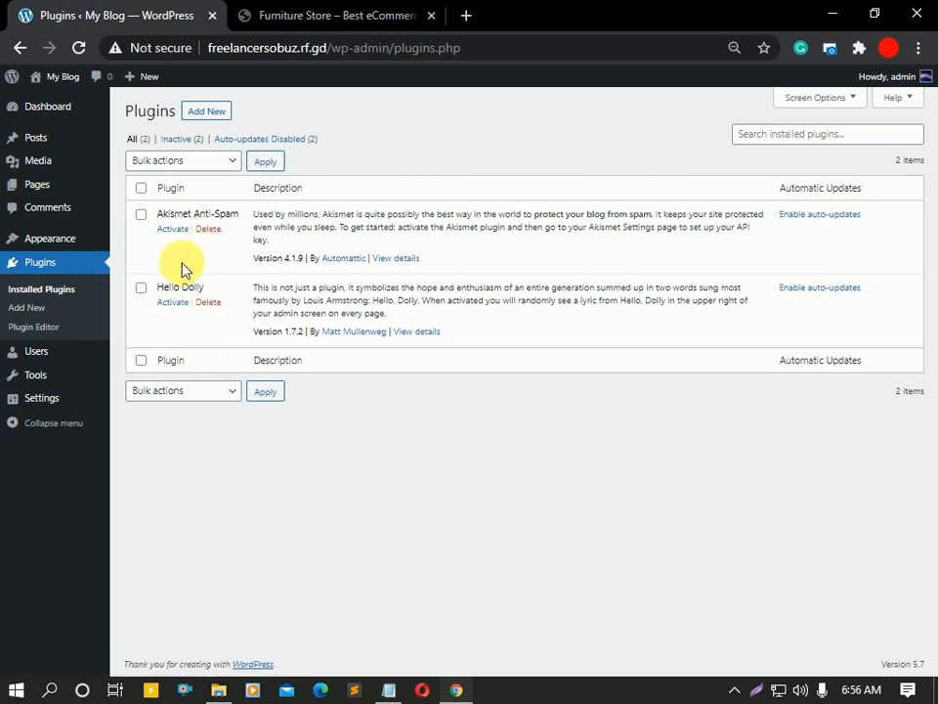
click(209, 229)
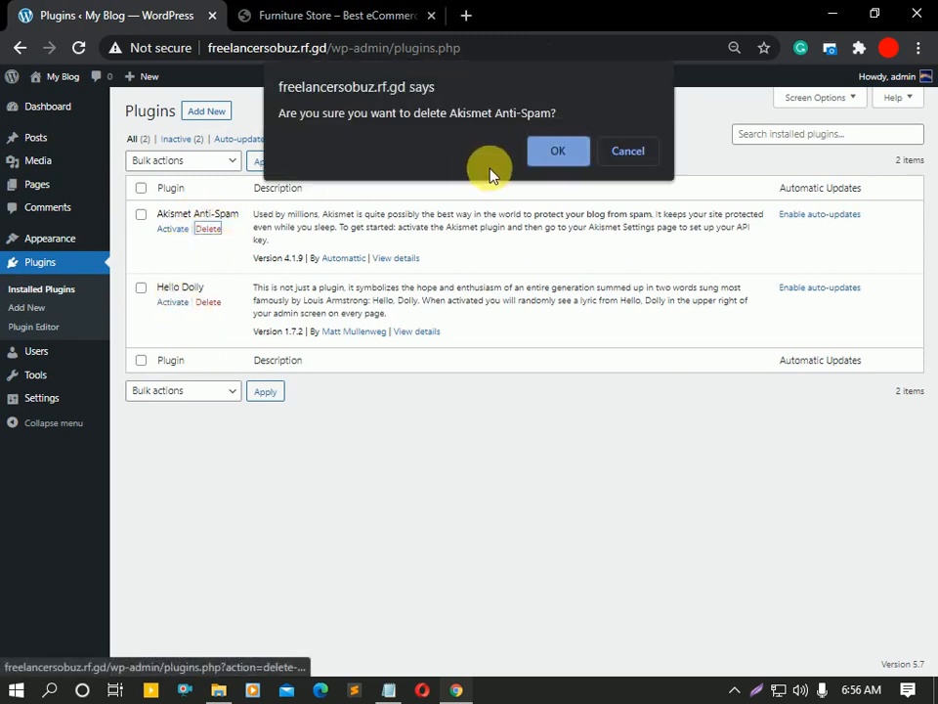
key(Return)
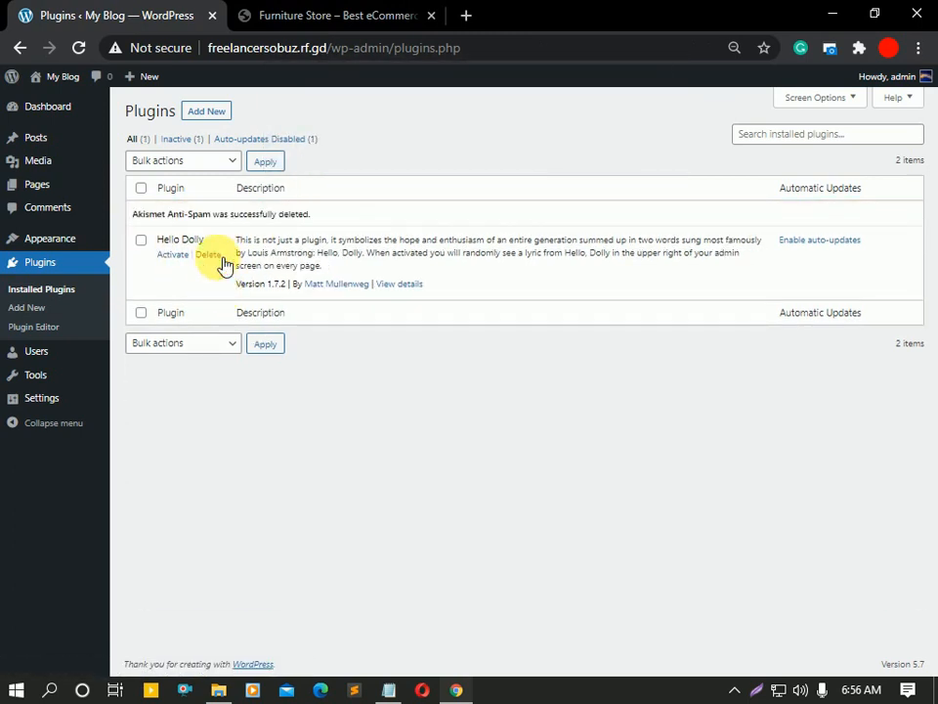
click(209, 255)
click(556, 153)
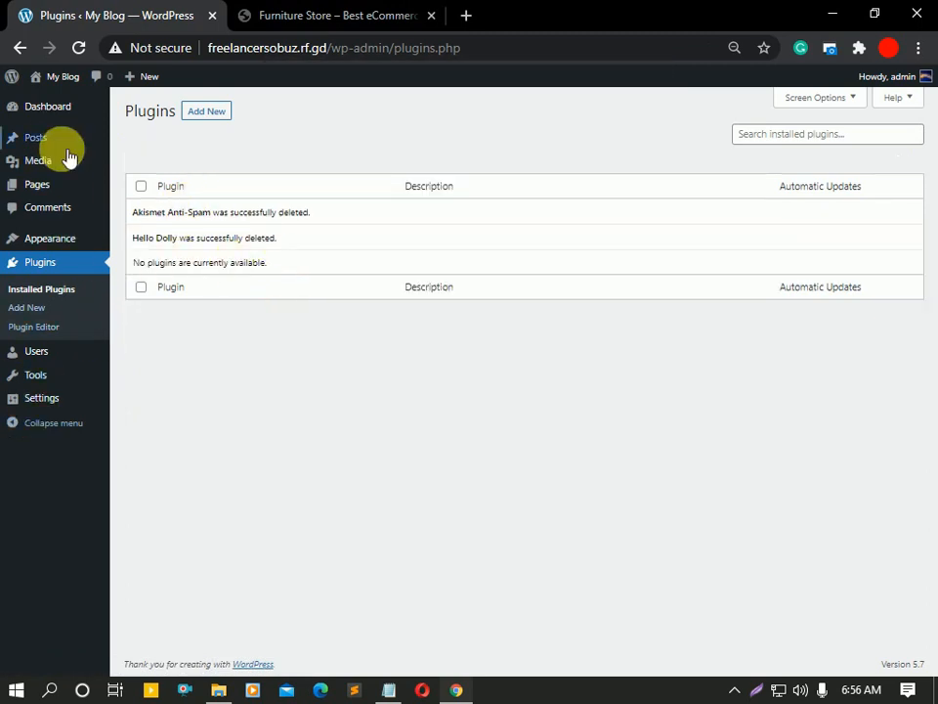
Install and activate Arrival Store's recommended plugins: Ultra Companion, Elementor Website Builder and WPoperation Elementor Addons
mouse_move(44, 238)
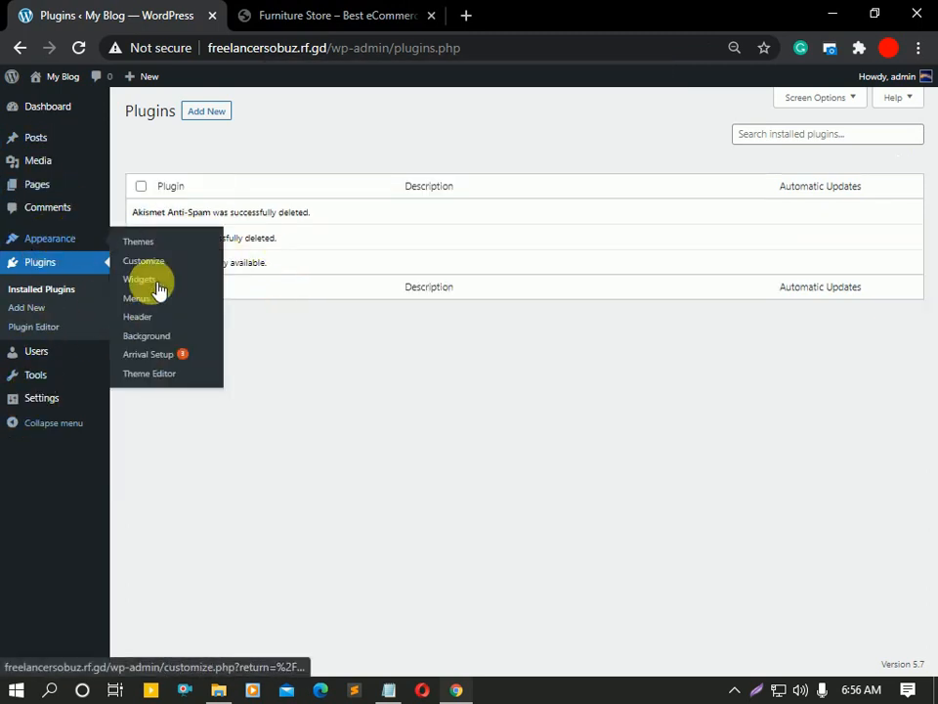
click(167, 358)
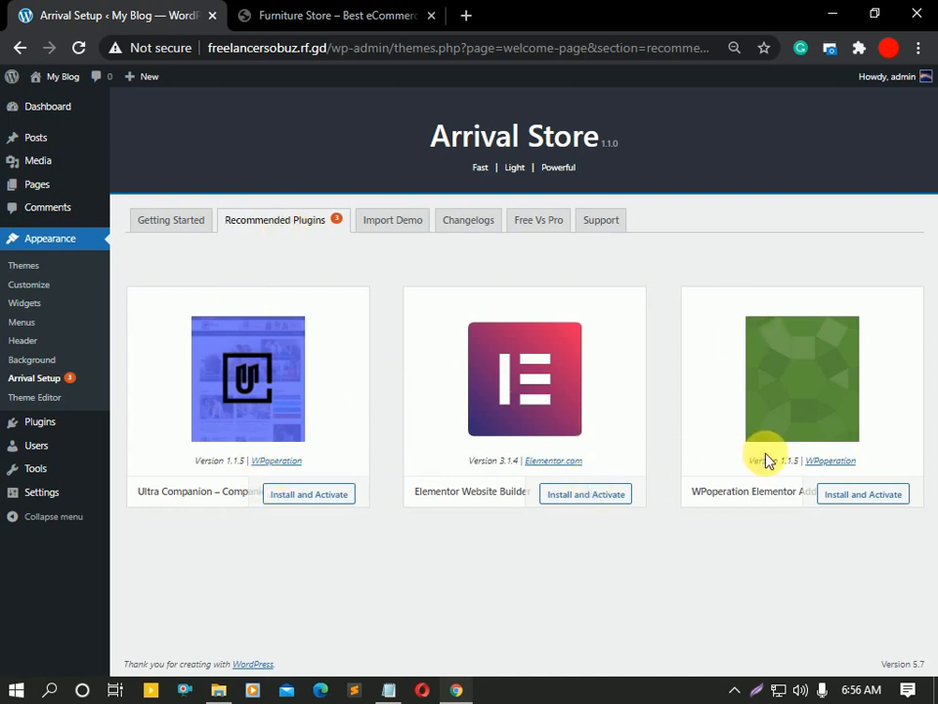
click(313, 494)
click(575, 496)
click(846, 496)
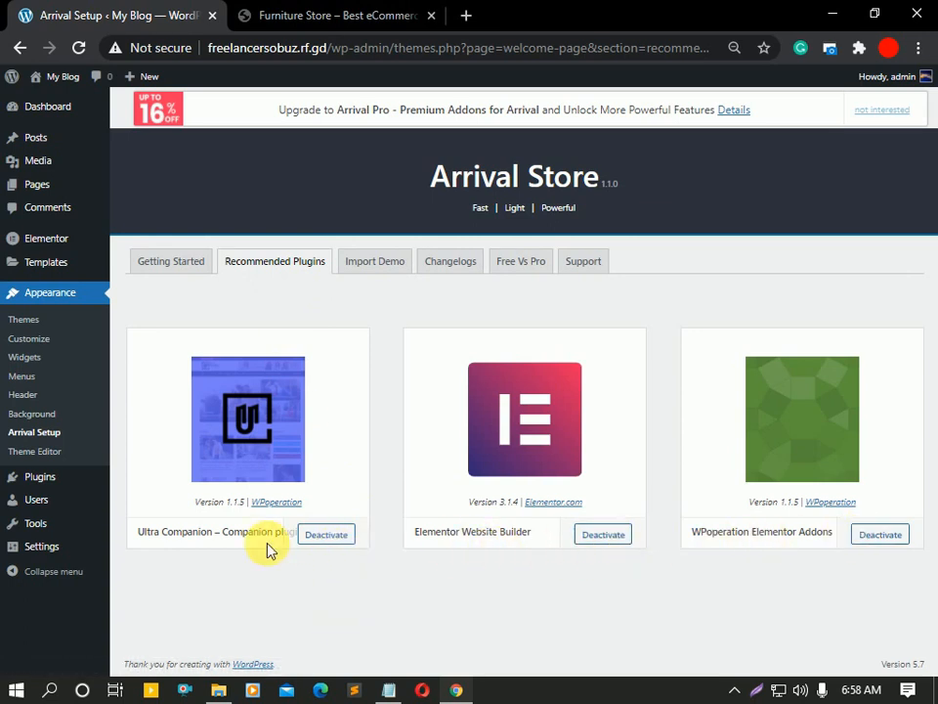
Install and activate the Operation Demo Importer plugin for Arrival Store, and look through the demos it offers
mouse_move(98, 521)
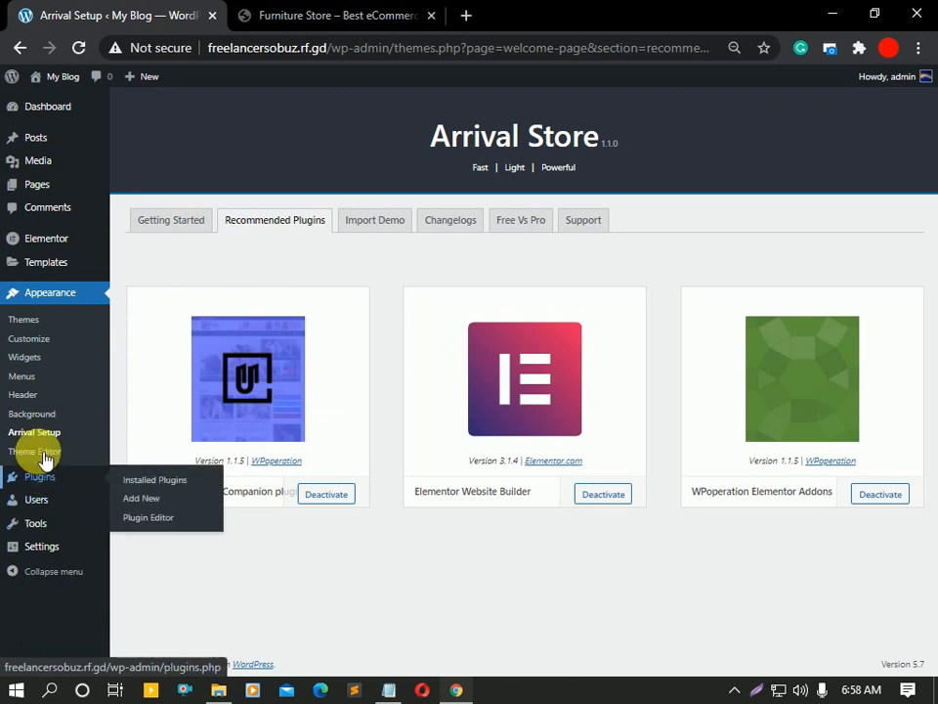
click(384, 222)
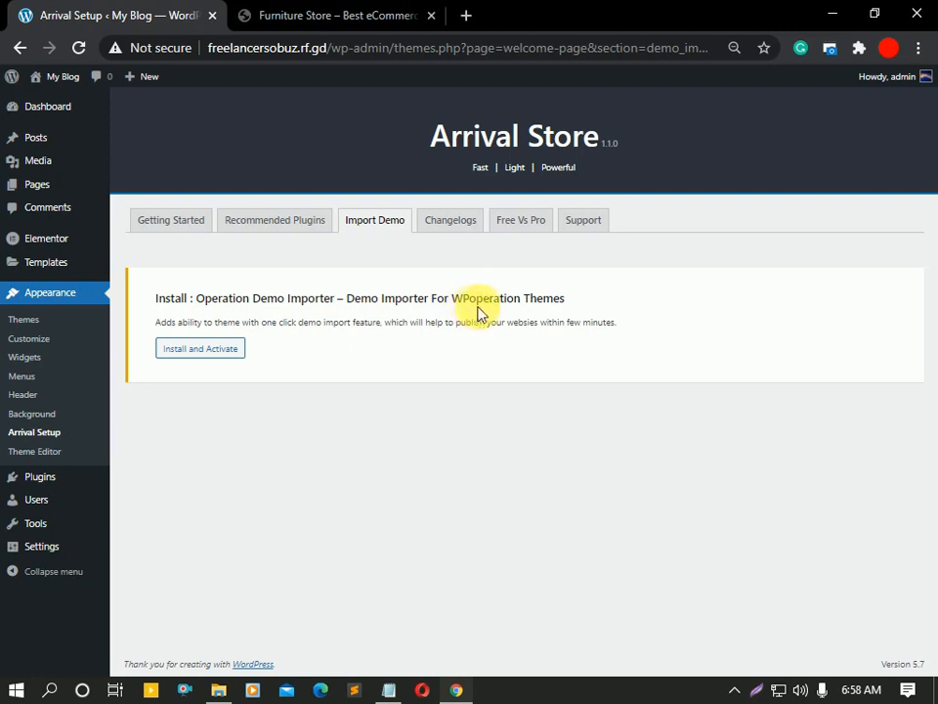
click(205, 354)
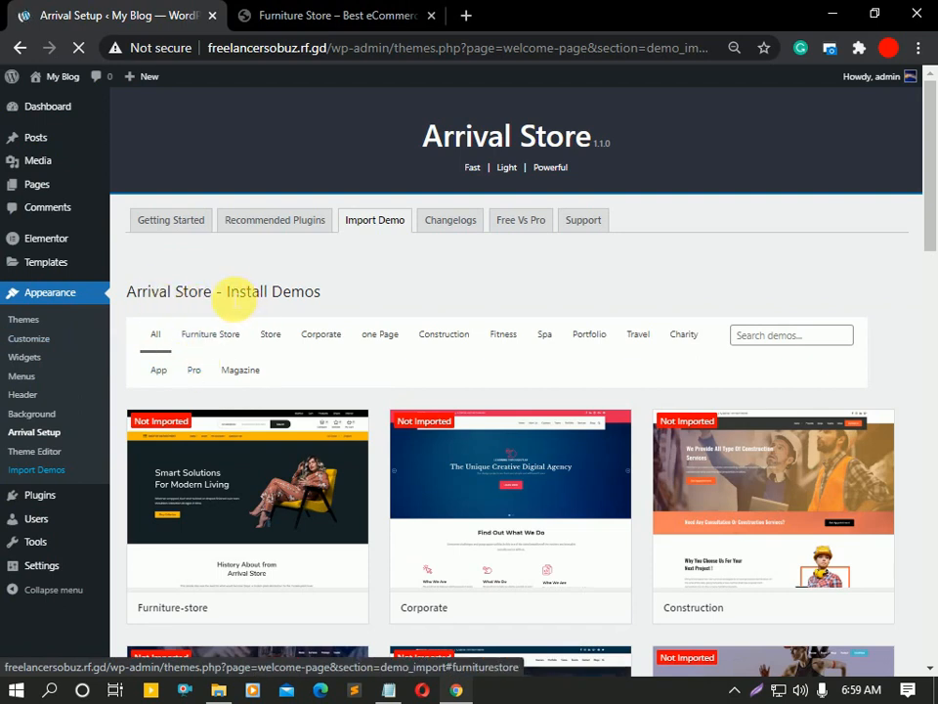
drag(230, 298, 365, 304)
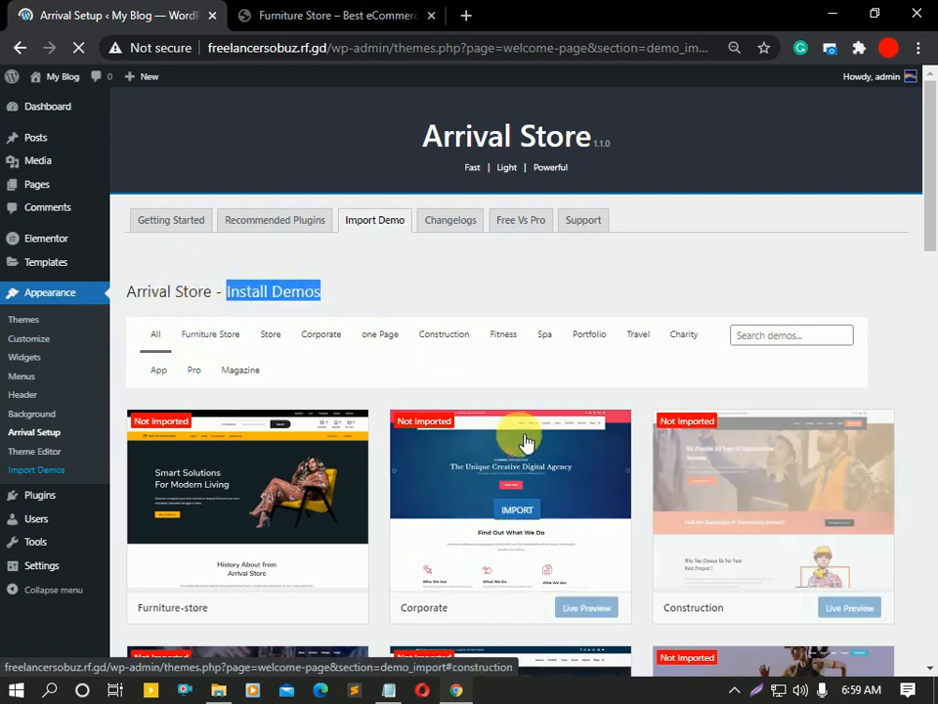
scroll(525, 443, down, 3)
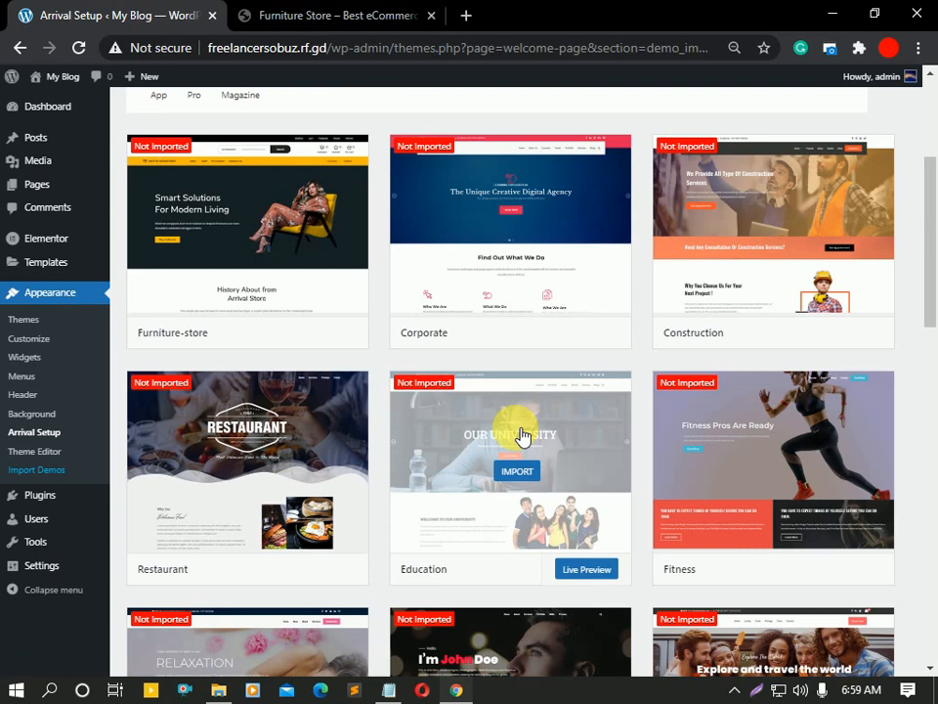
mouse_move(372, 243)
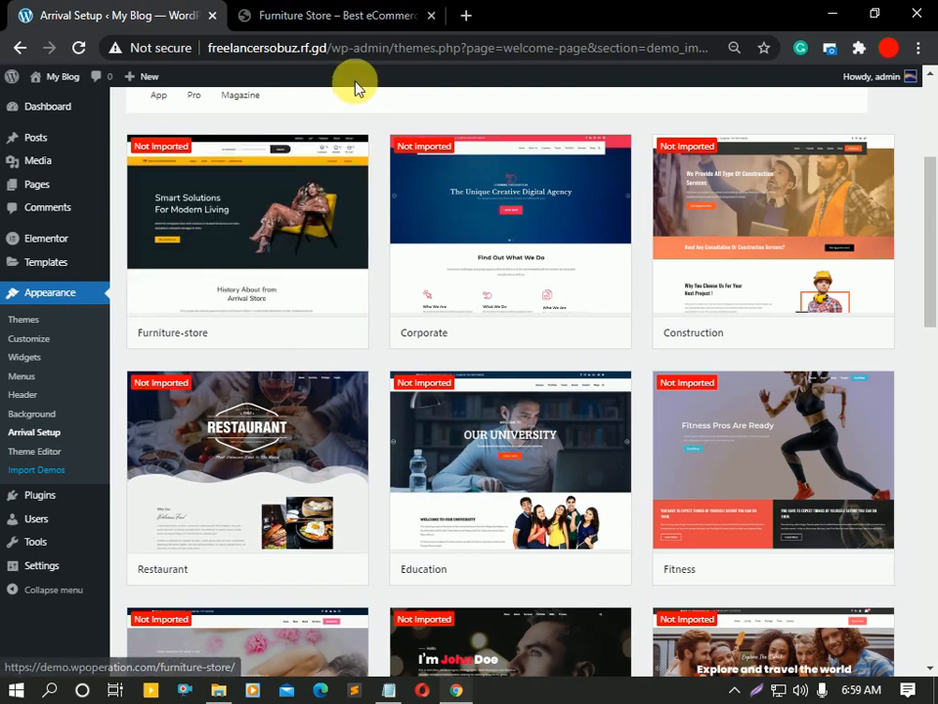
scroll(356, 84, up, 5)
Examine the furniture store live demo, from the header and category search through the product sections to the newsletter and footer
click(294, 14)
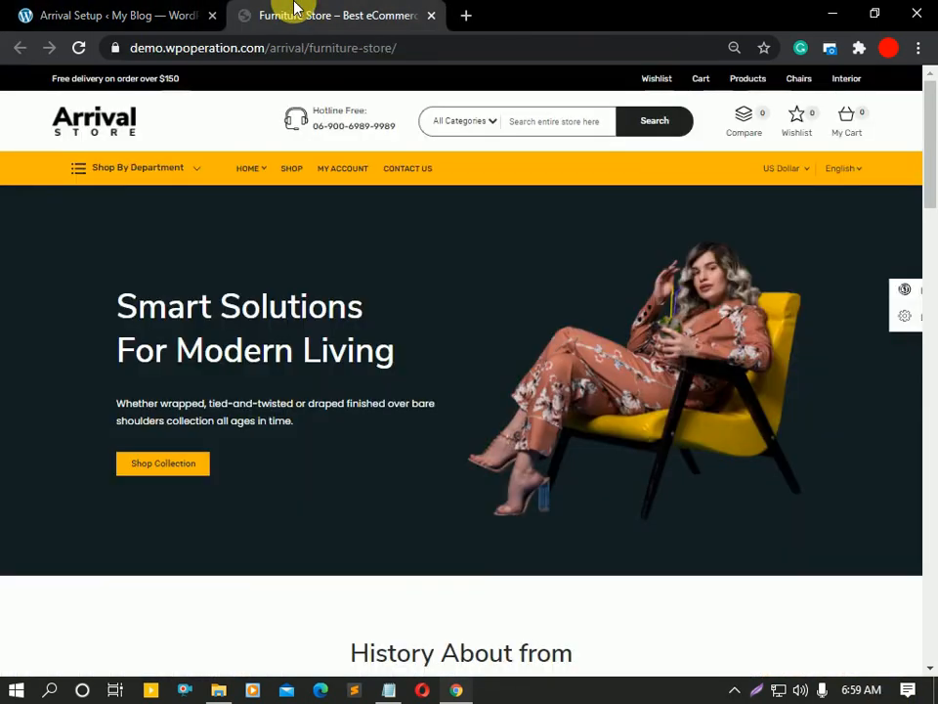
scroll(251, 233, down, 10)
scroll(250, 231, up, 10)
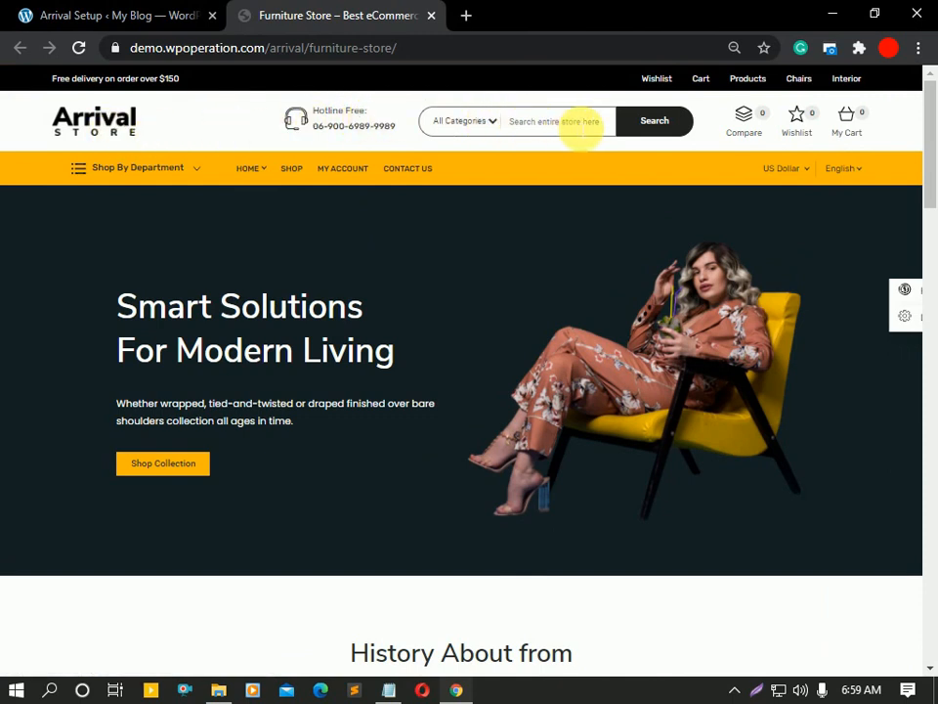
click(515, 125)
click(469, 124)
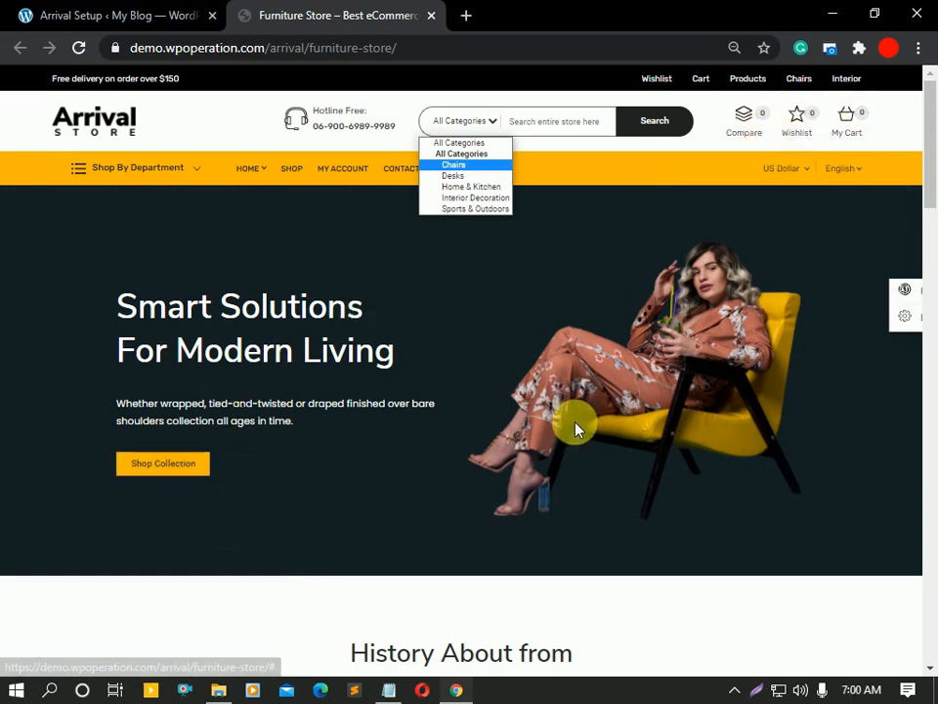
scroll(575, 429, down, 3)
scroll(575, 425, up, 3)
scroll(576, 419, down, 8)
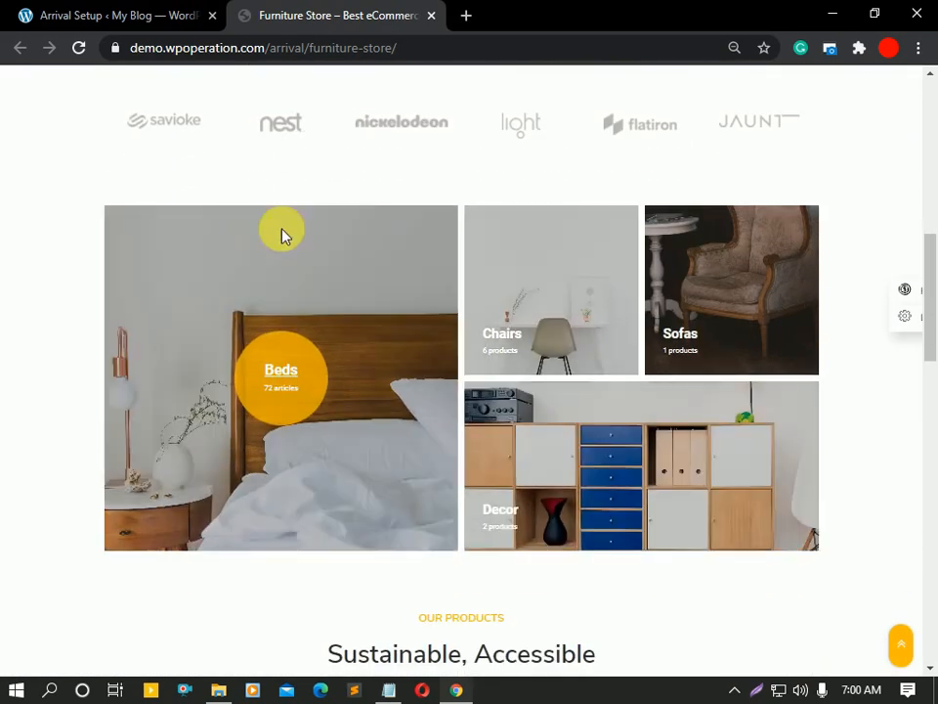
scroll(654, 241, down, 6)
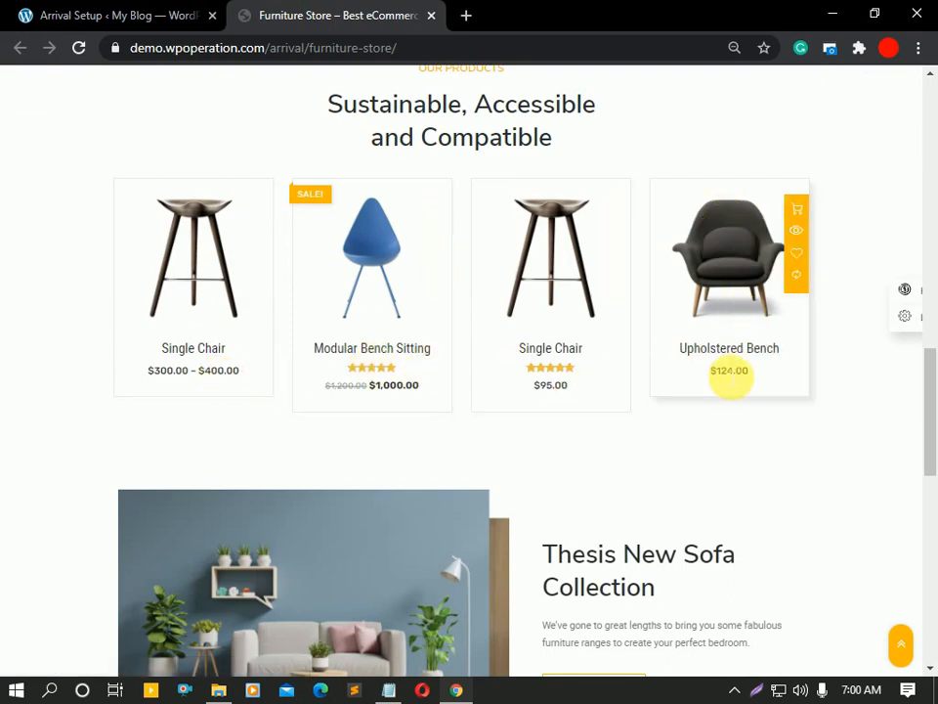
scroll(723, 366, down, 1)
scroll(684, 347, down, 3)
scroll(587, 337, down, 3)
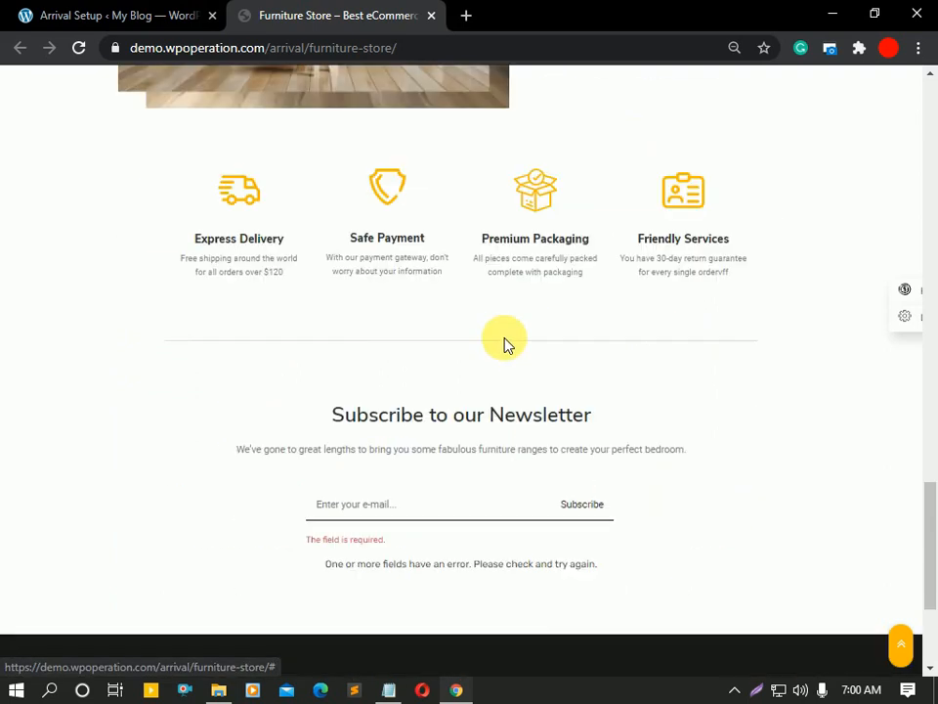
scroll(495, 383, down, 2)
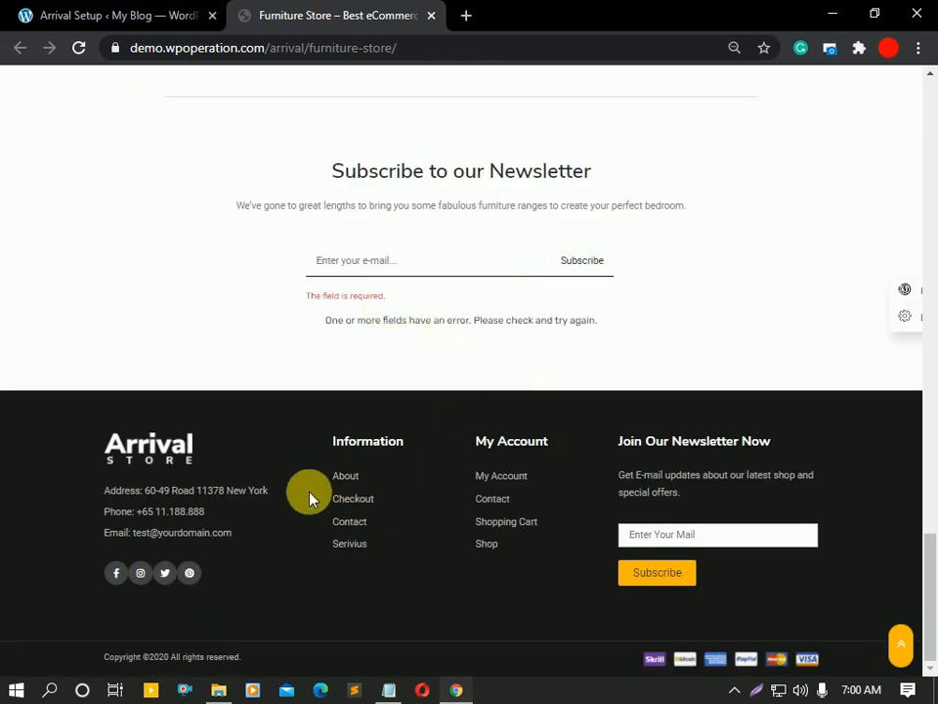
scroll(404, 339, up, 10)
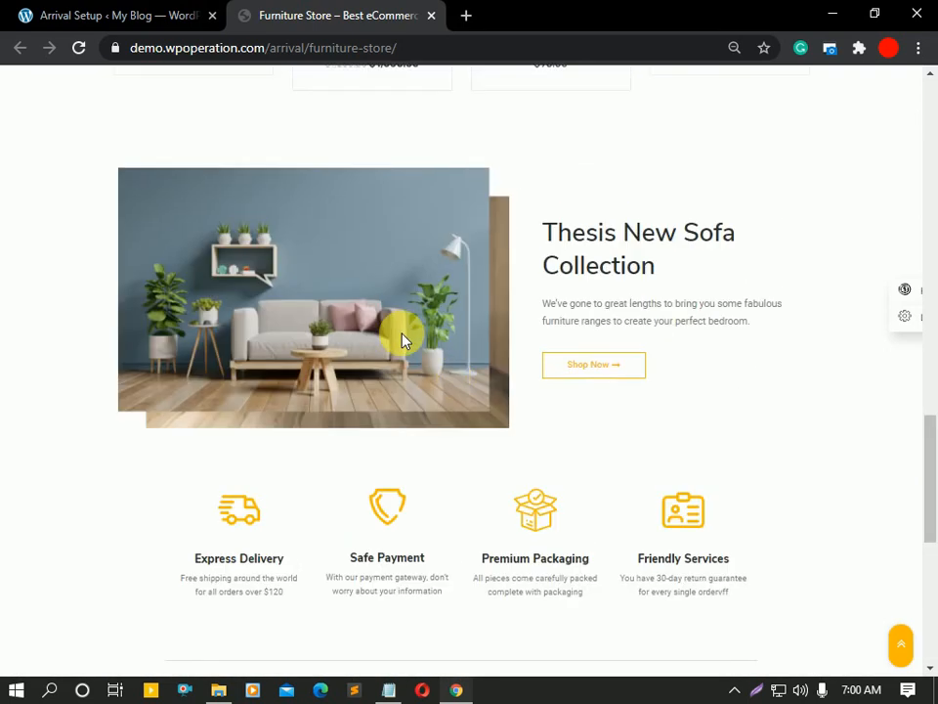
scroll(382, 264, up, 10)
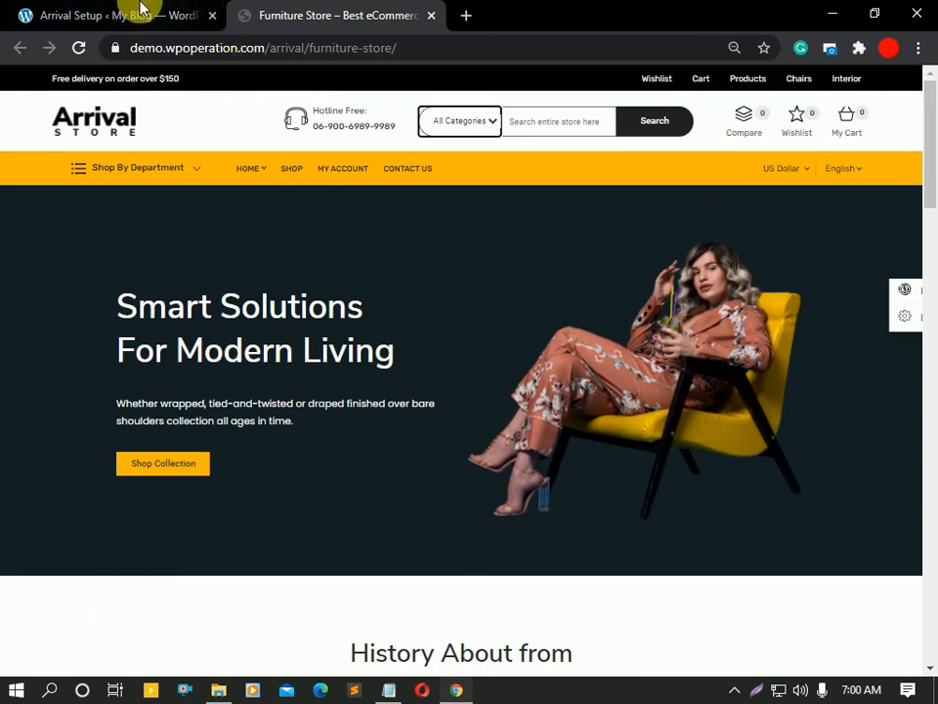
Begin importing the Furniture-store demo and install its required WooCommerce, Contact Form 7, Salert, and YITH WooCommerce Wishlist, Quick View and Compare plugins
click(138, 11)
click(259, 514)
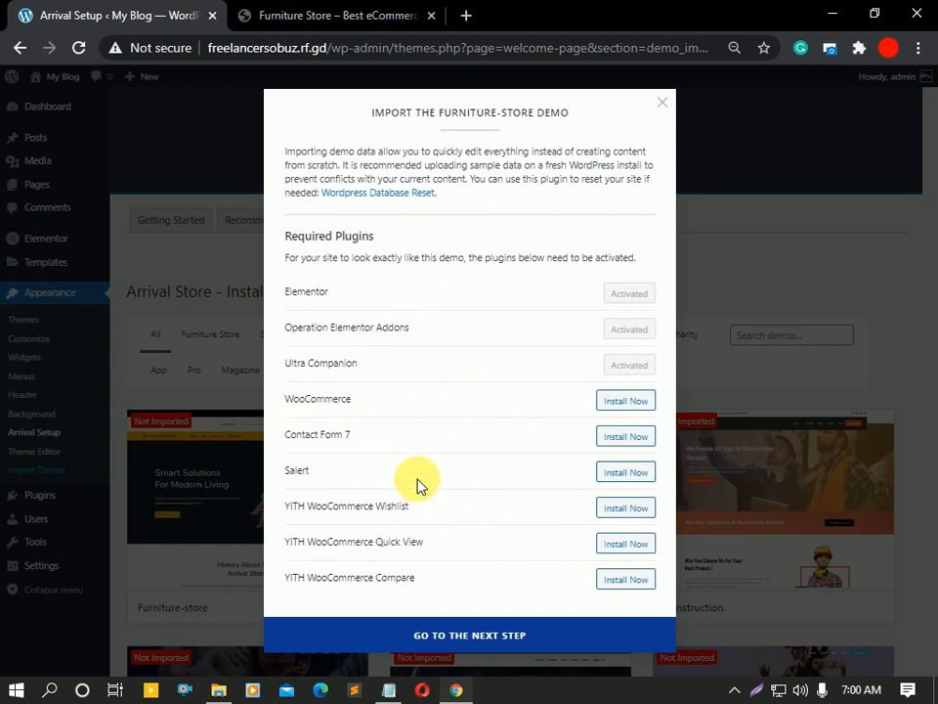
click(616, 401)
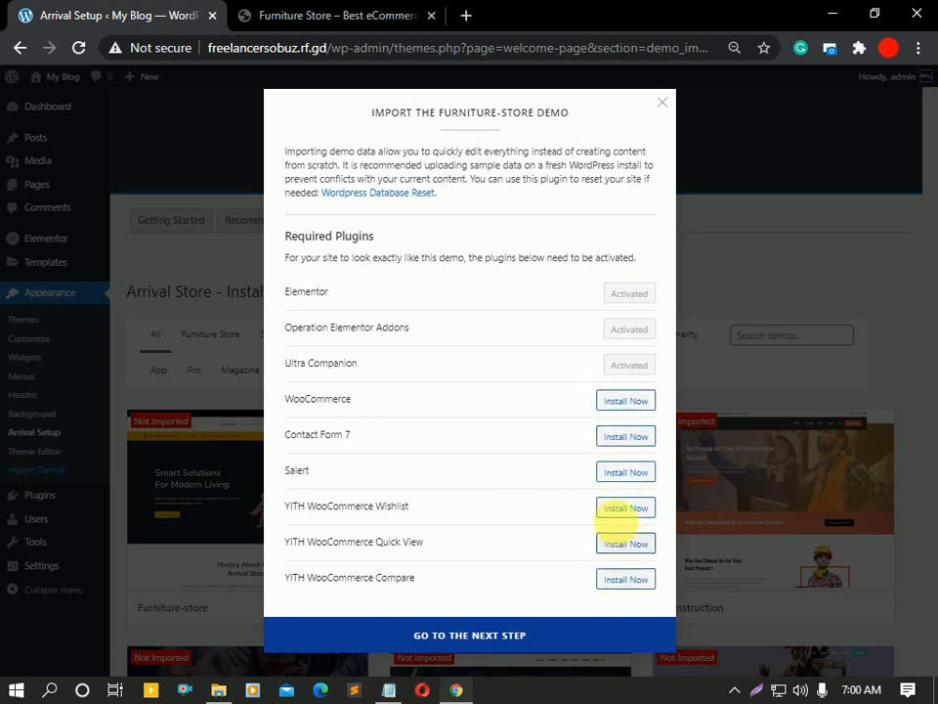
click(618, 402)
click(618, 436)
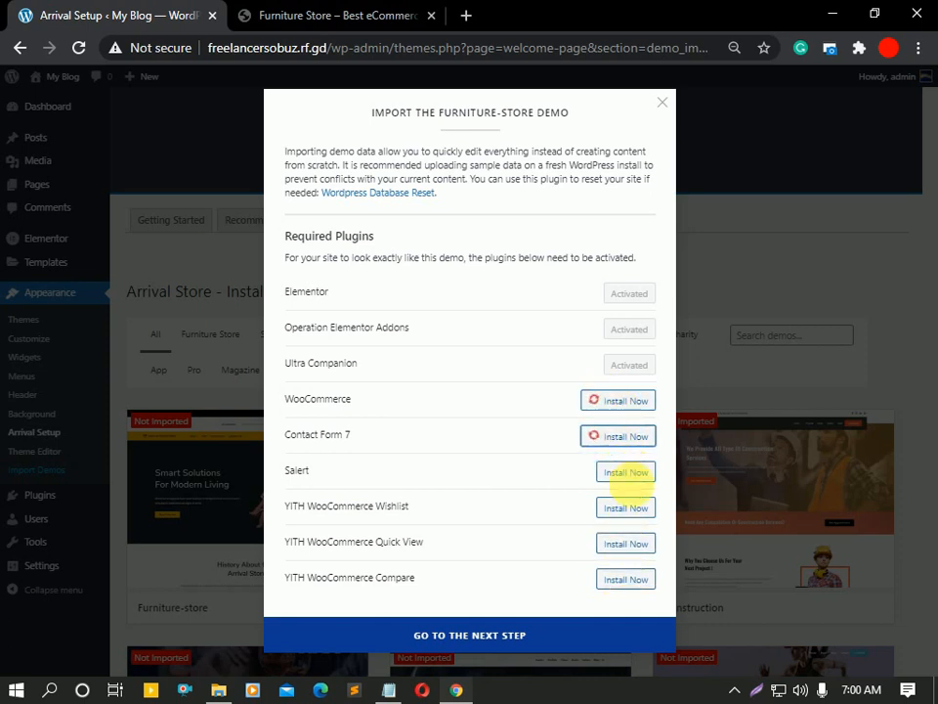
click(625, 472)
click(621, 510)
click(616, 543)
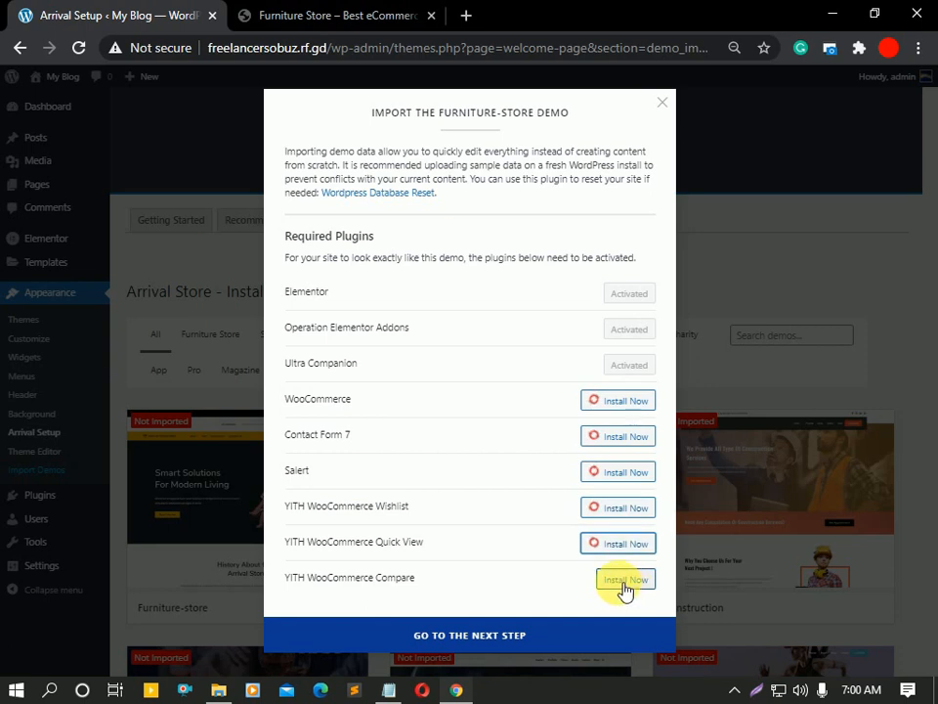
click(623, 583)
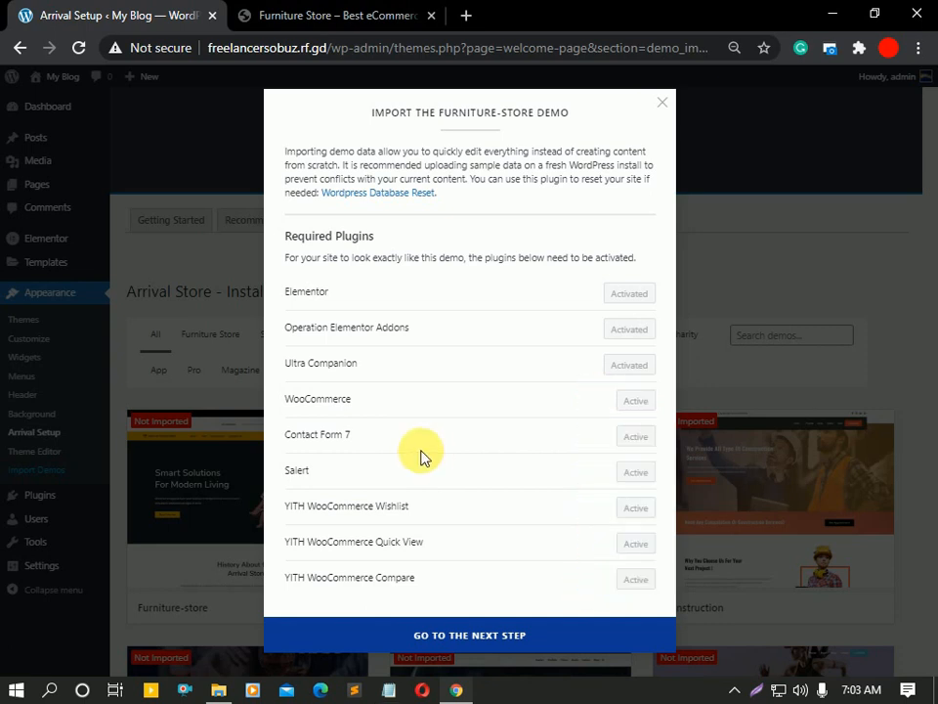
Install the Furniture-store demo with its XML data, Customizer settings and widgets, and close the import dialog
drag(283, 237, 373, 236)
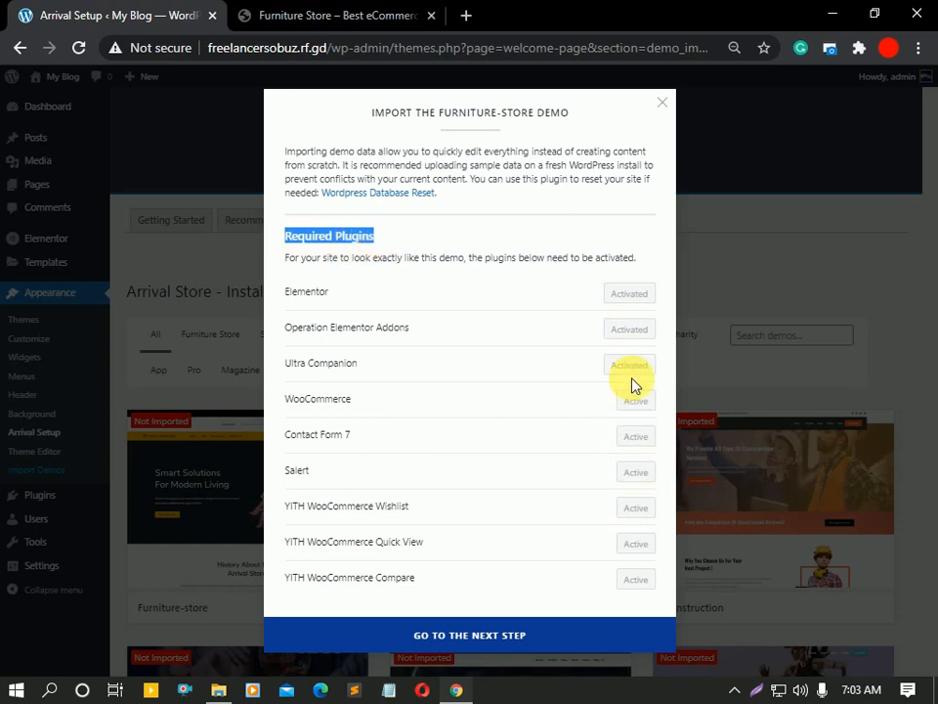
click(509, 642)
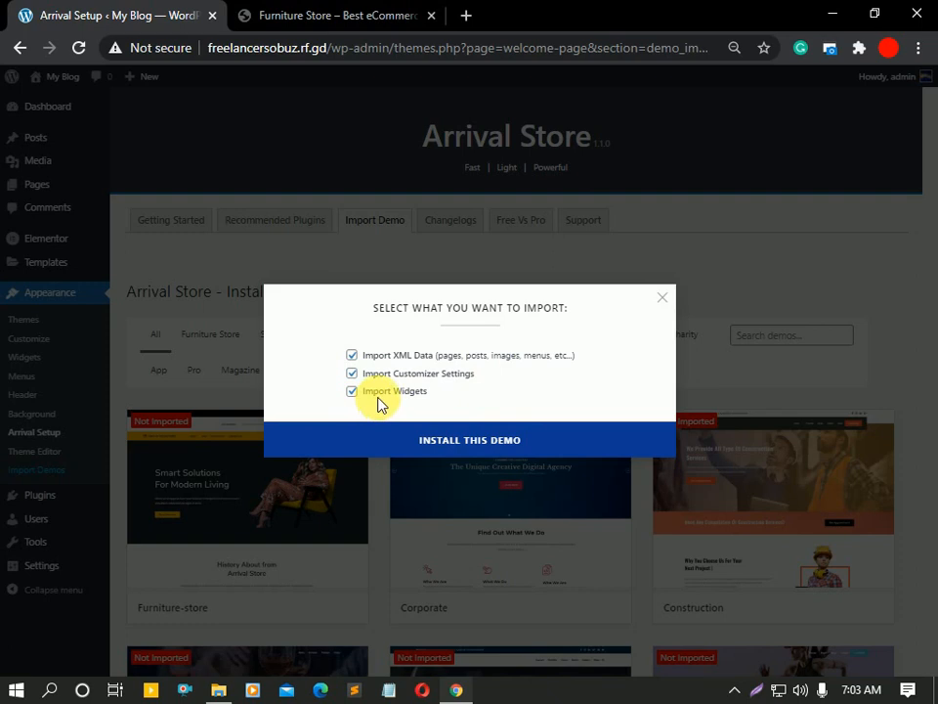
click(502, 446)
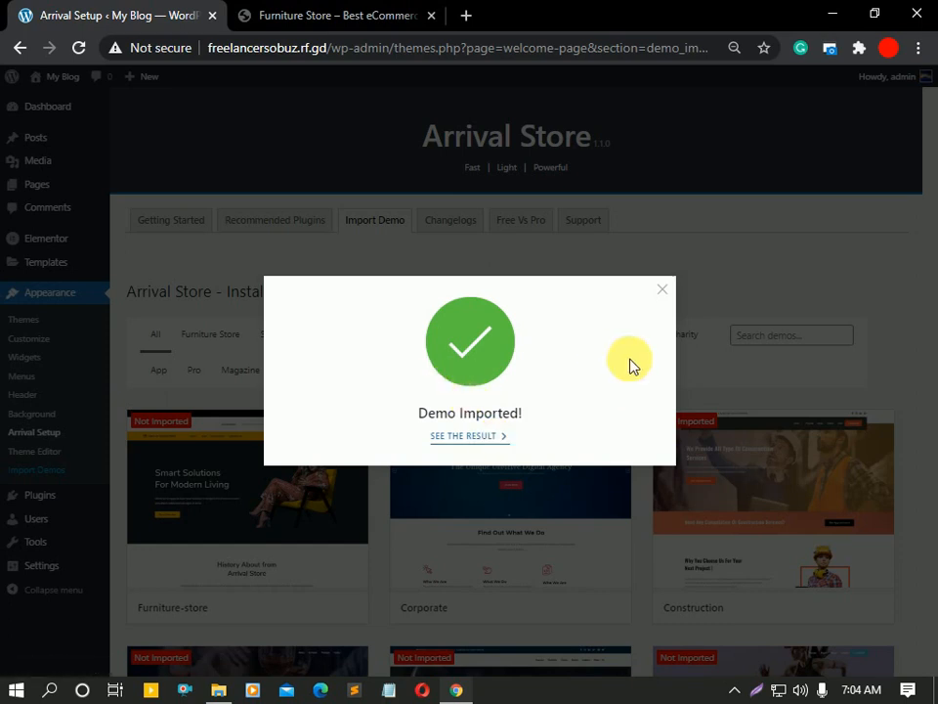
click(664, 289)
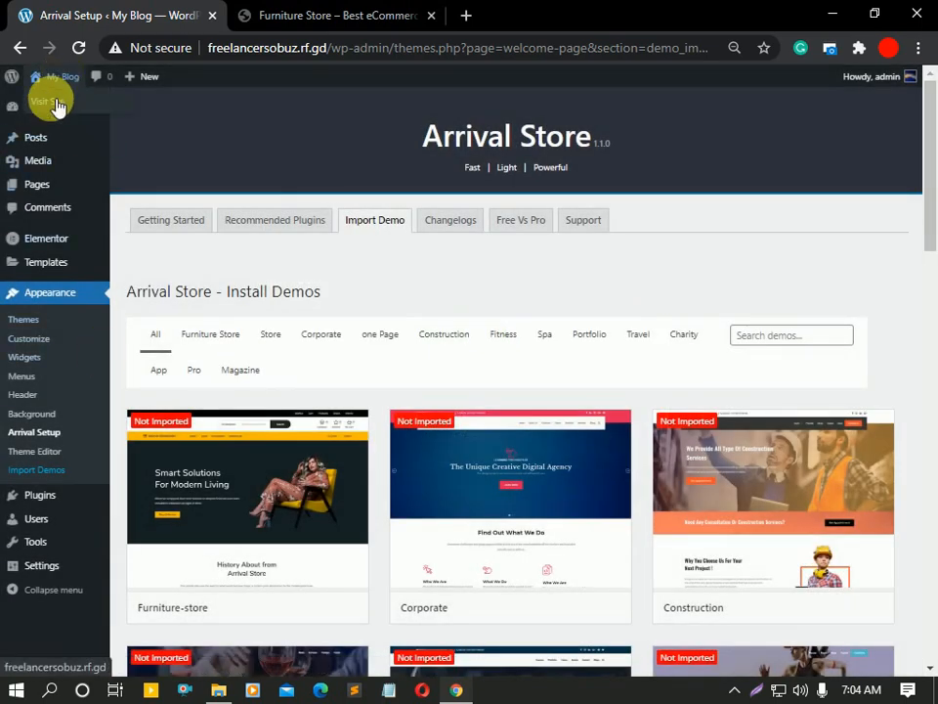
Open the site in a new browser tab and examine the imported homepage's header, categories, products, service blocks and footer
right_click(61, 101)
click(83, 112)
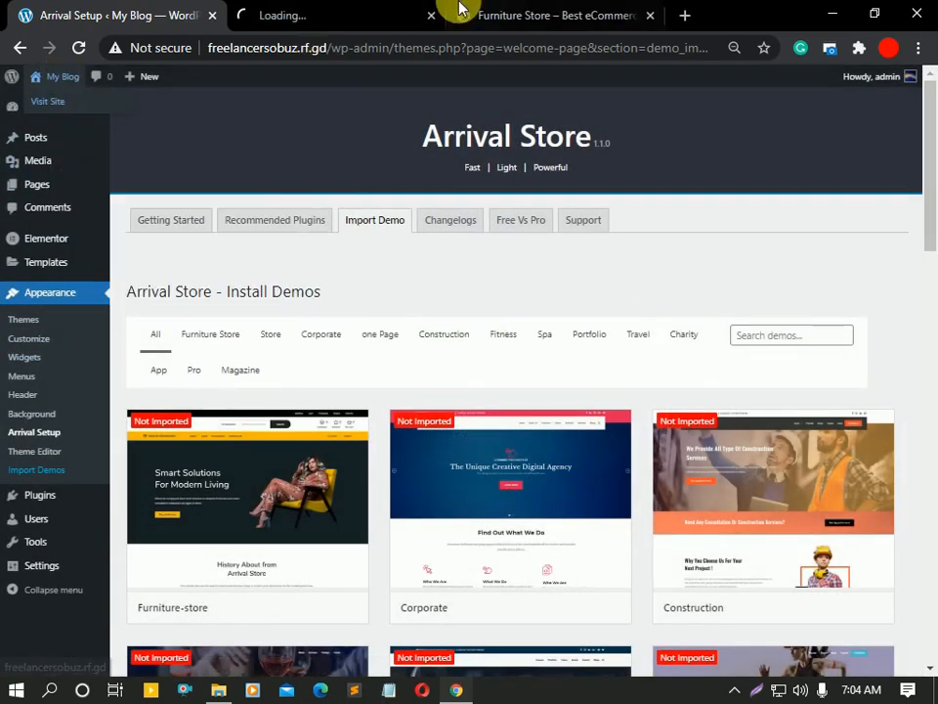
click(330, 16)
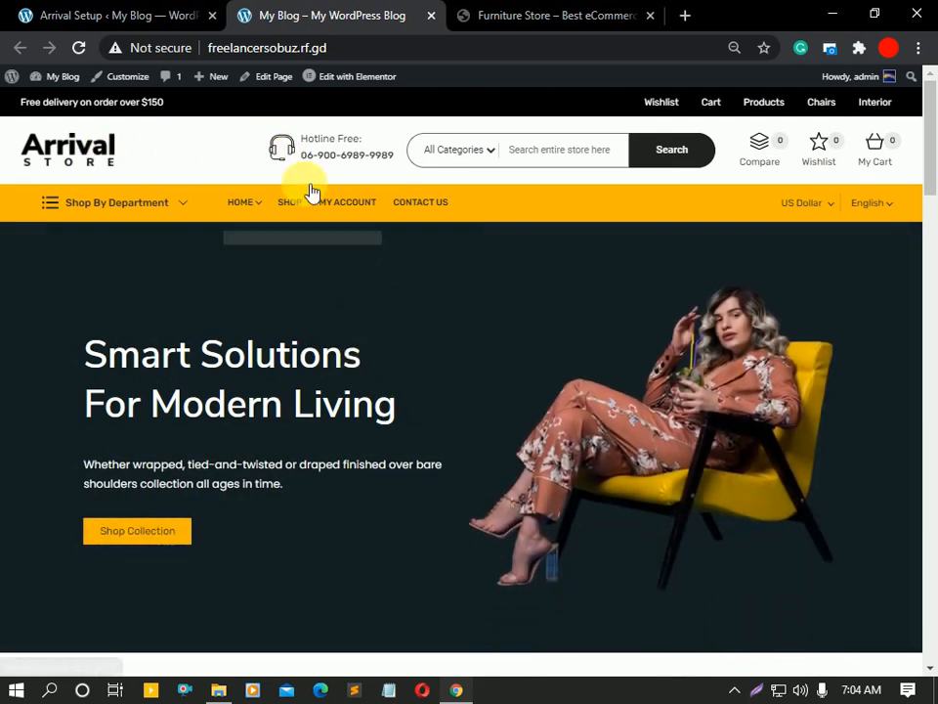
mouse_move(894, 154)
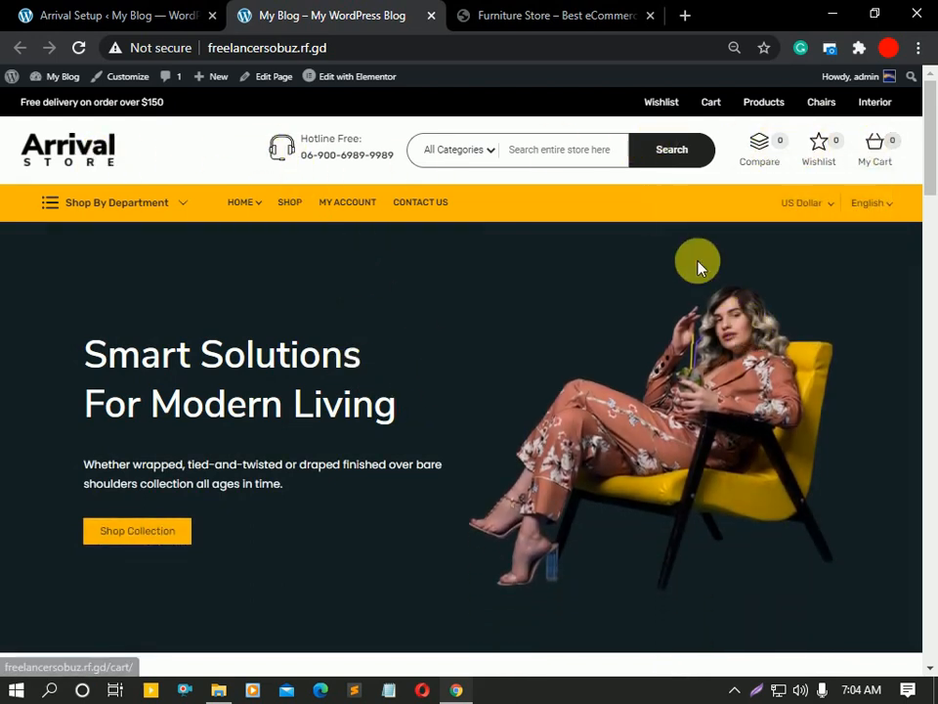
scroll(459, 331, down, 4)
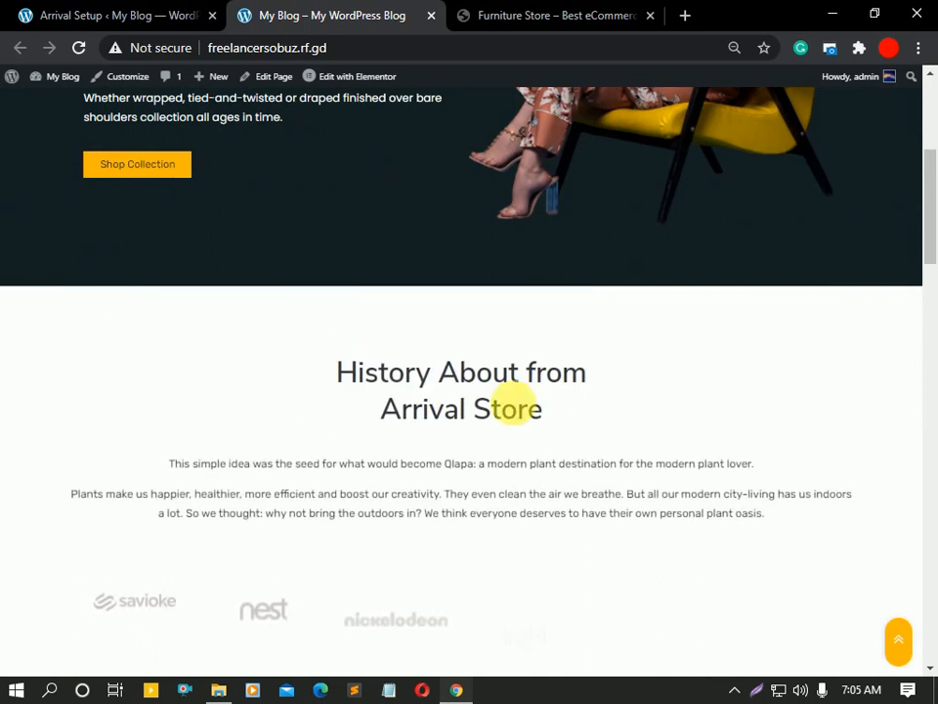
scroll(306, 361, down, 3)
scroll(498, 423, down, 2)
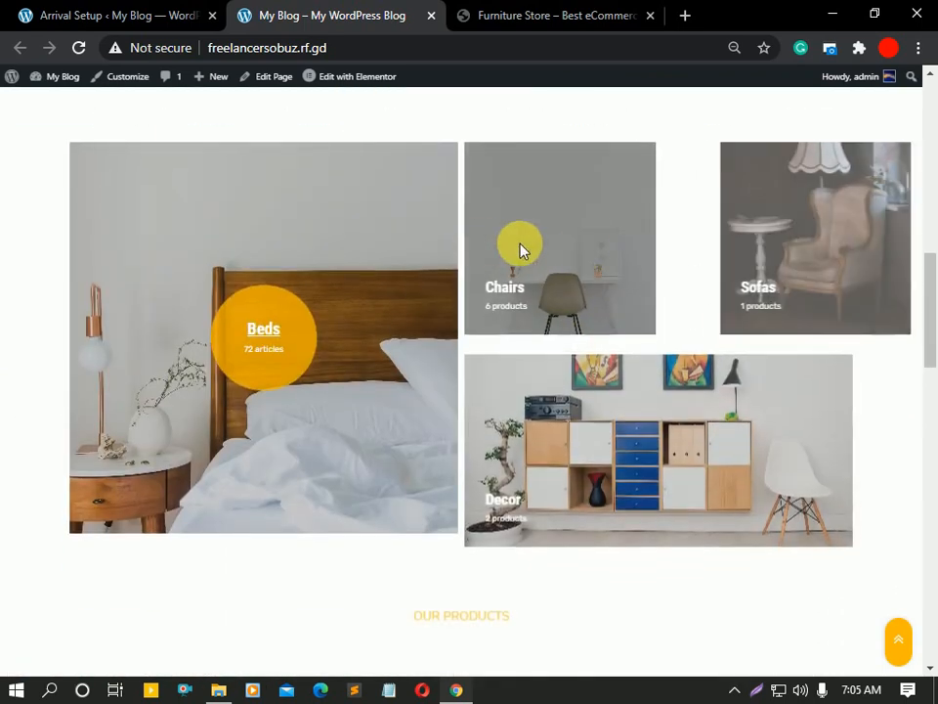
scroll(364, 332, down, 4)
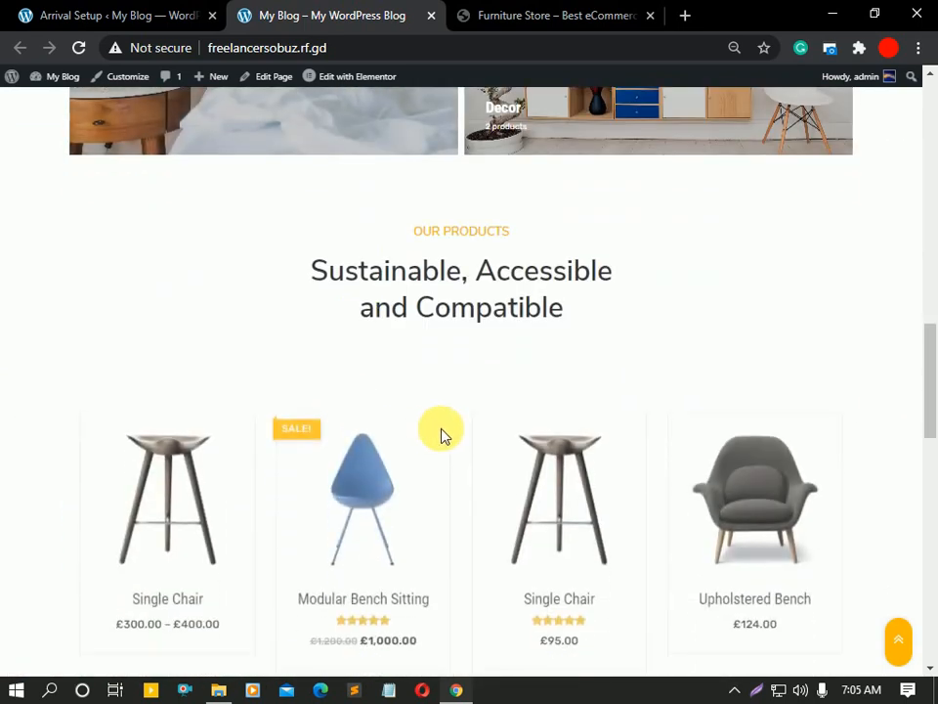
scroll(214, 328, down, 2)
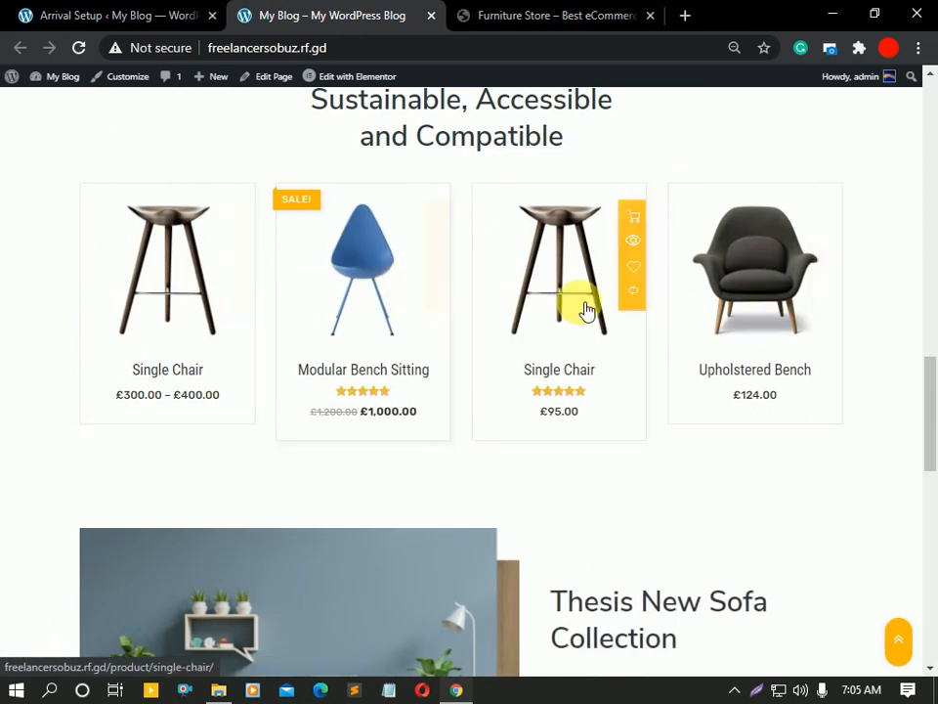
scroll(576, 340, down, 2)
scroll(578, 340, down, 3)
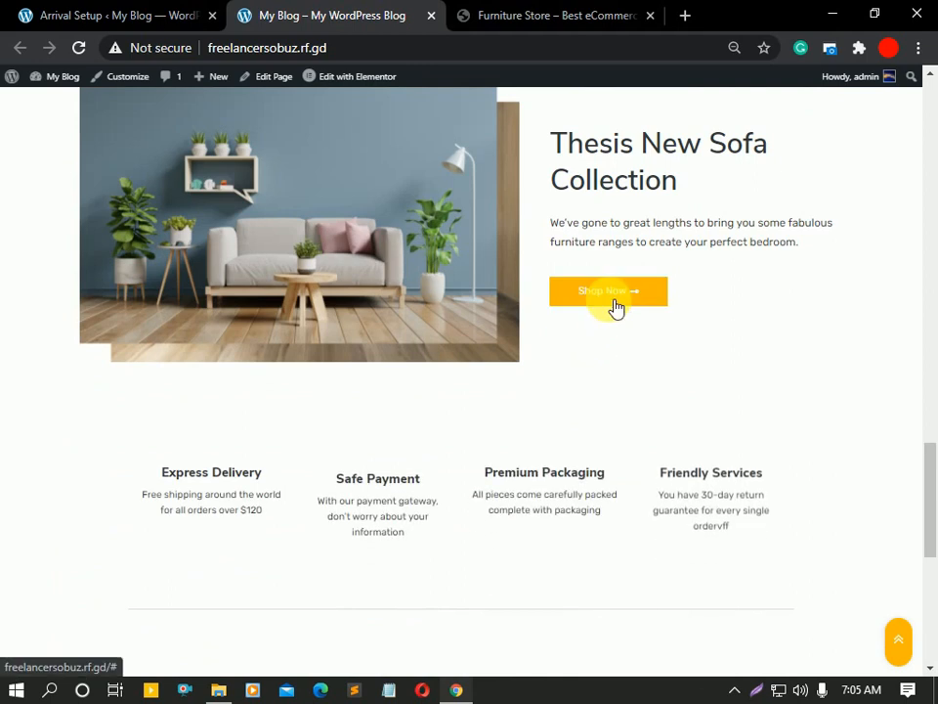
scroll(616, 307, down, 2)
scroll(611, 306, down, 4)
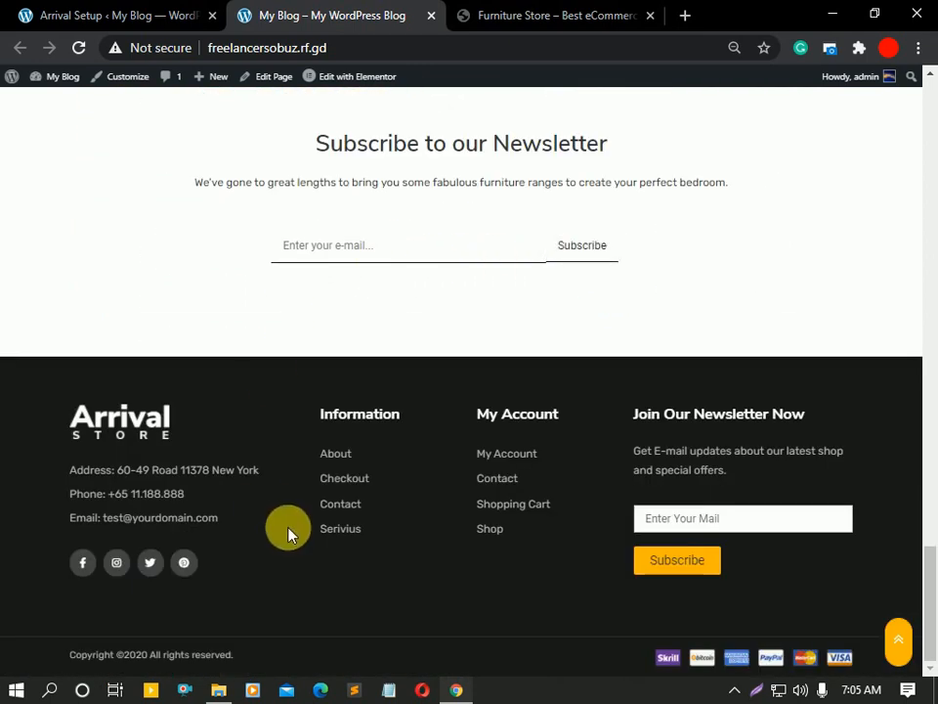
scroll(555, 483, up, 12)
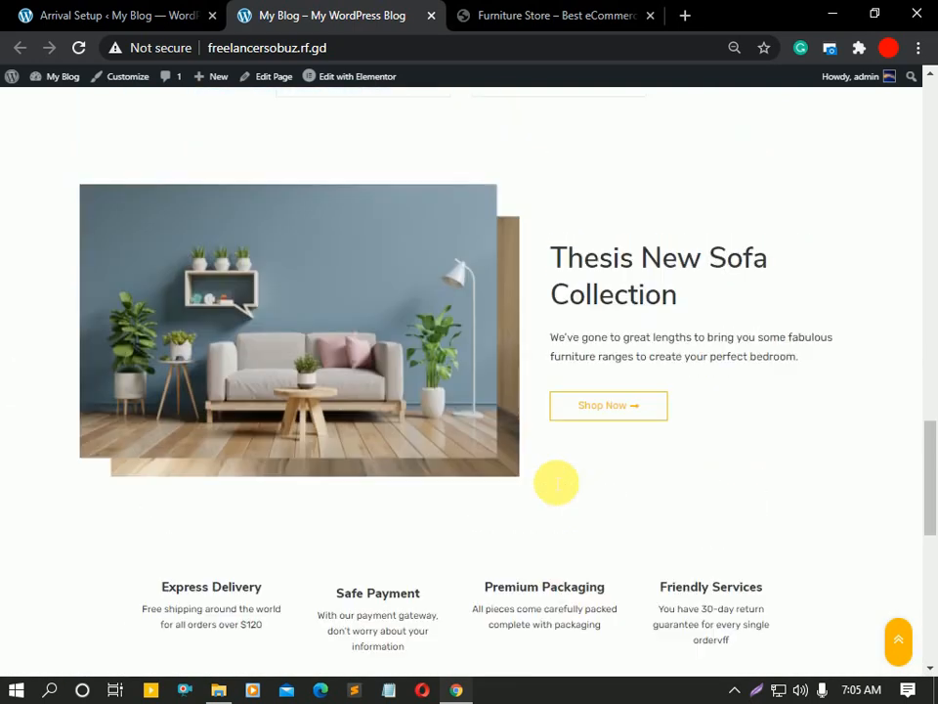
scroll(550, 477, down, 5)
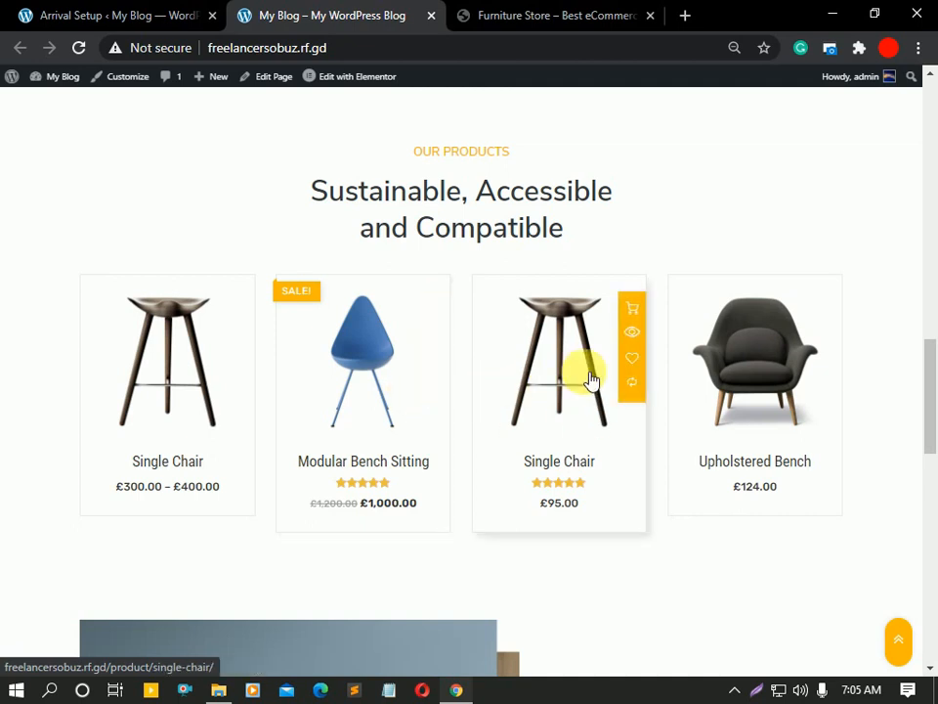
Reload the WordPress admin, open the list of all products and compare it with the product section on the site's homepage
scroll(324, 405, up, 3)
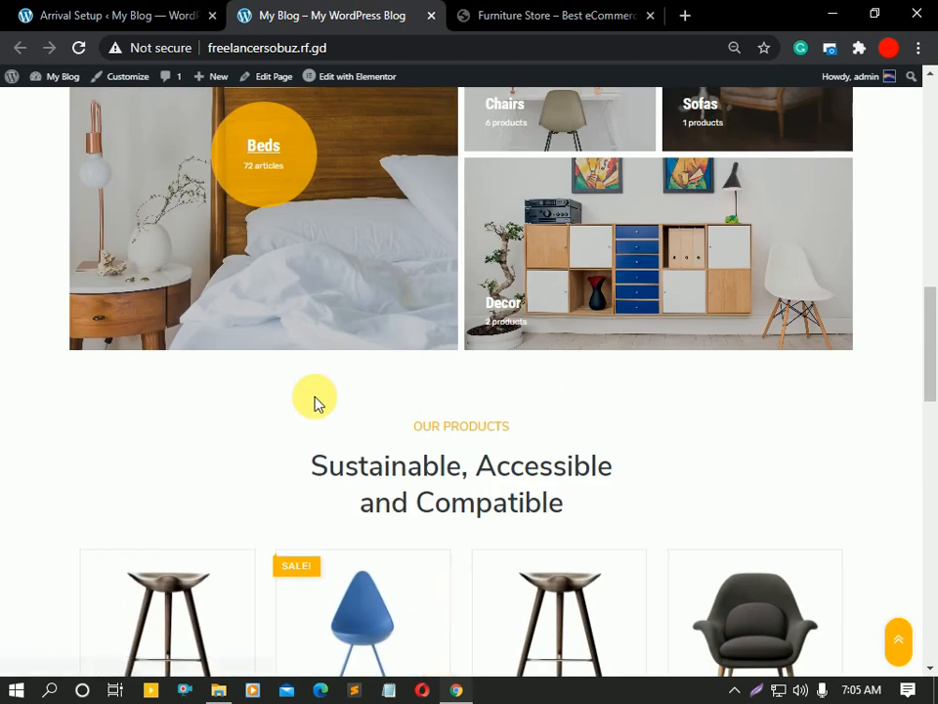
click(147, 15)
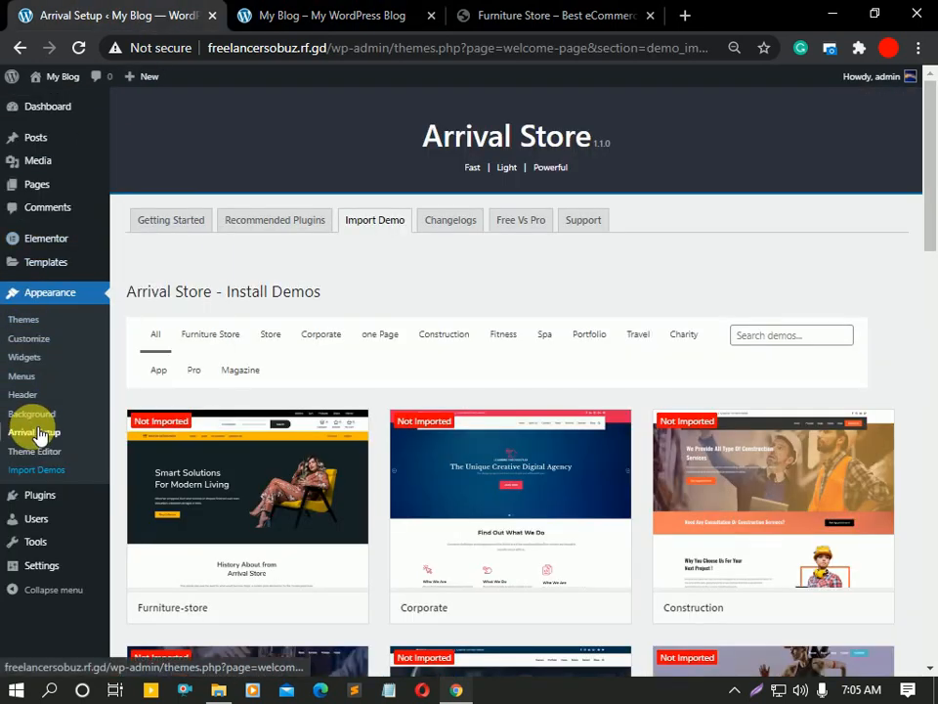
click(78, 47)
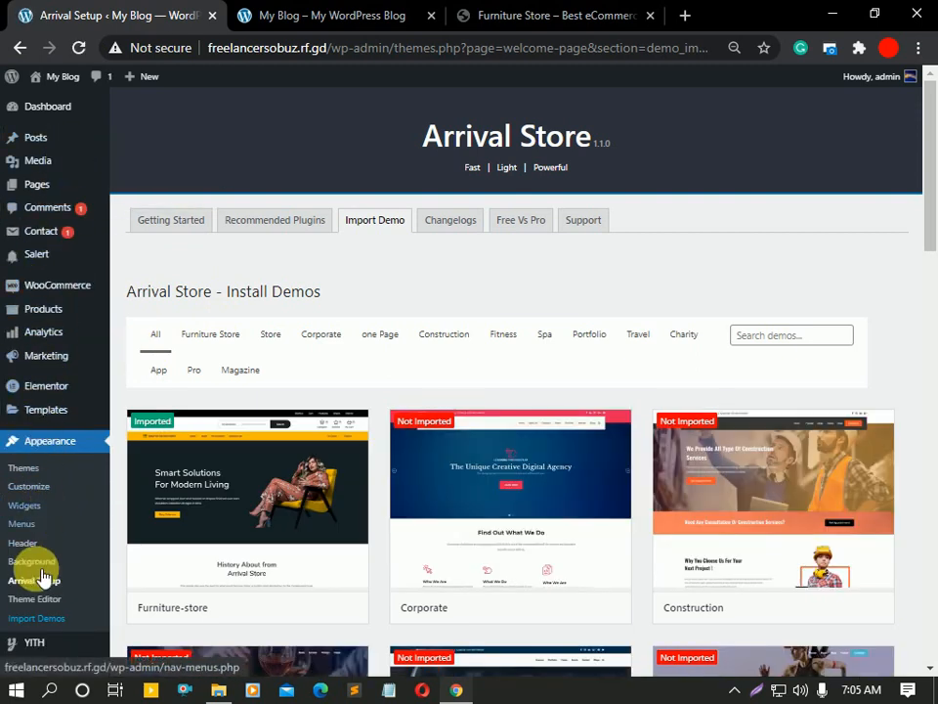
scroll(46, 352, down, 4)
scroll(17, 300, up, 4)
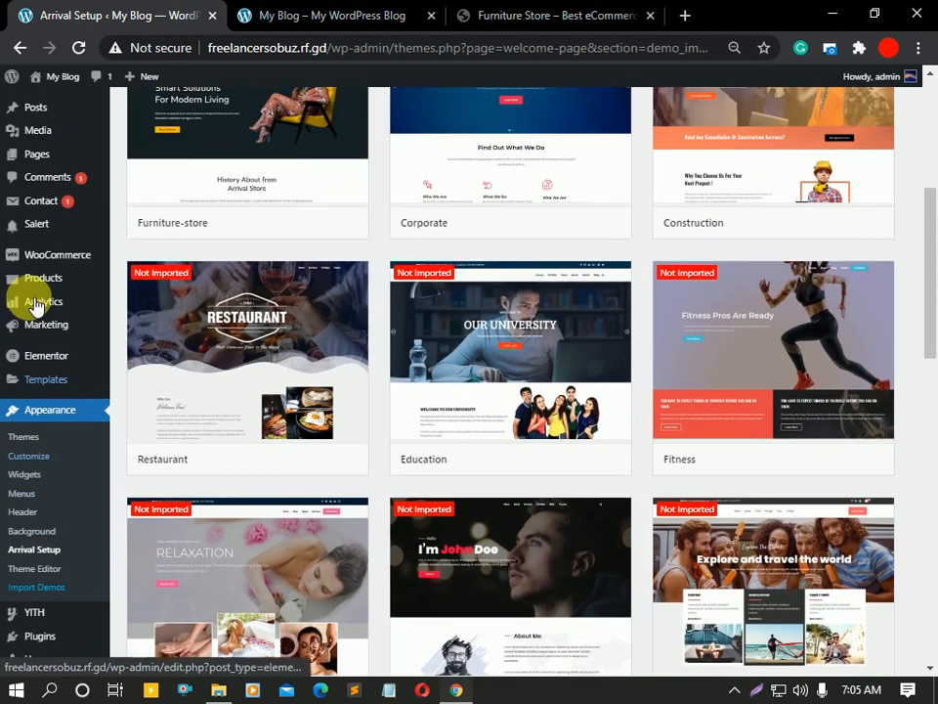
mouse_move(47, 321)
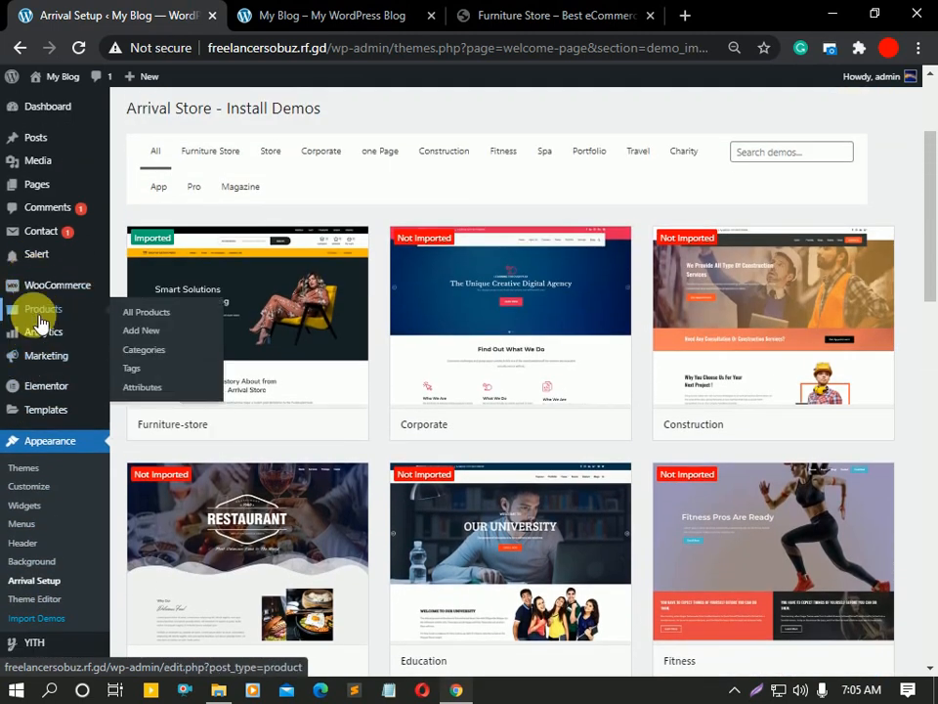
click(151, 323)
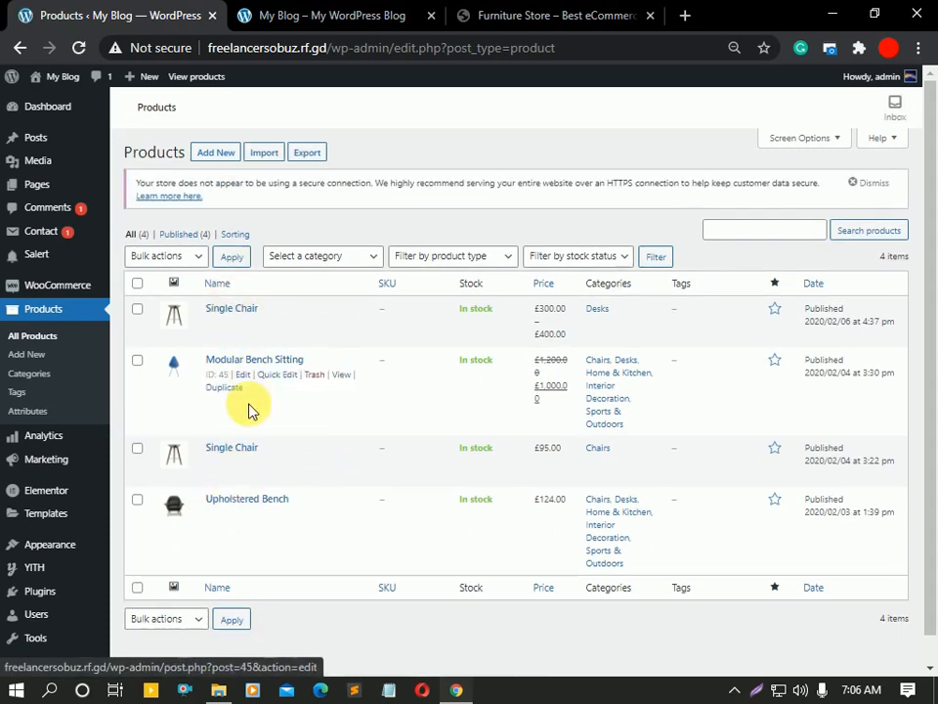
click(336, 13)
scroll(479, 426, down, 3)
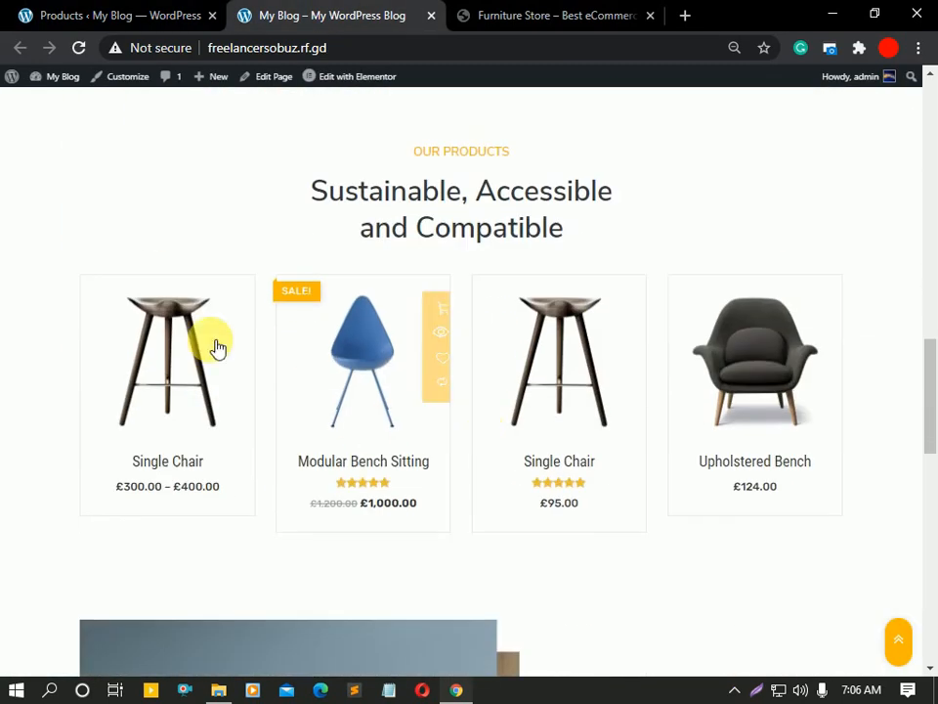
click(123, 15)
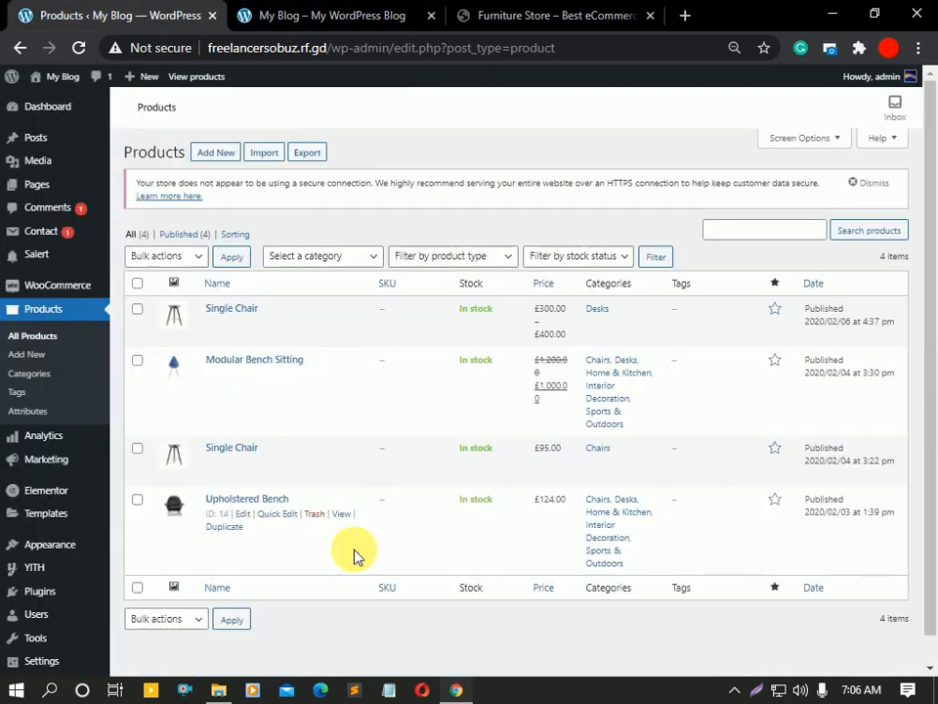
Start a new product and title it "Solutions", copying the word from the furniture demo's hero heading
click(217, 154)
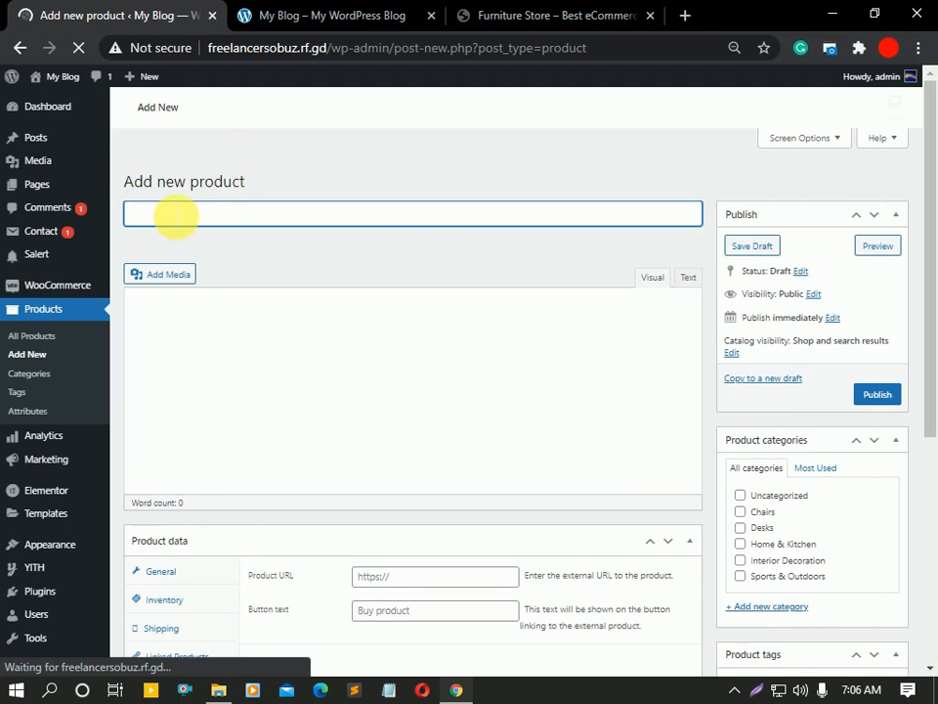
click(543, 16)
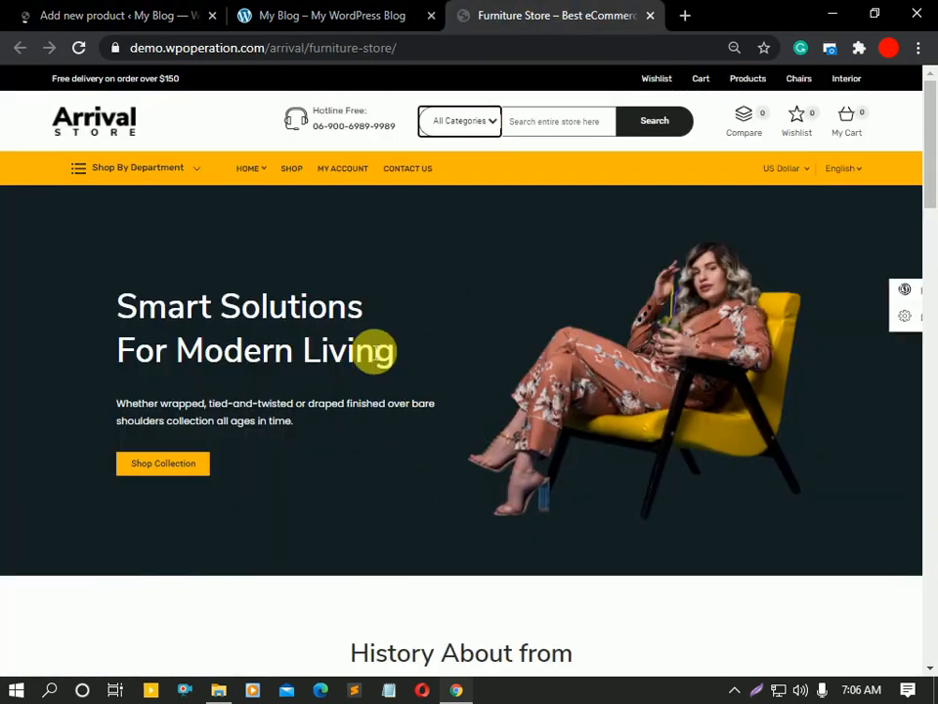
double_click(292, 317)
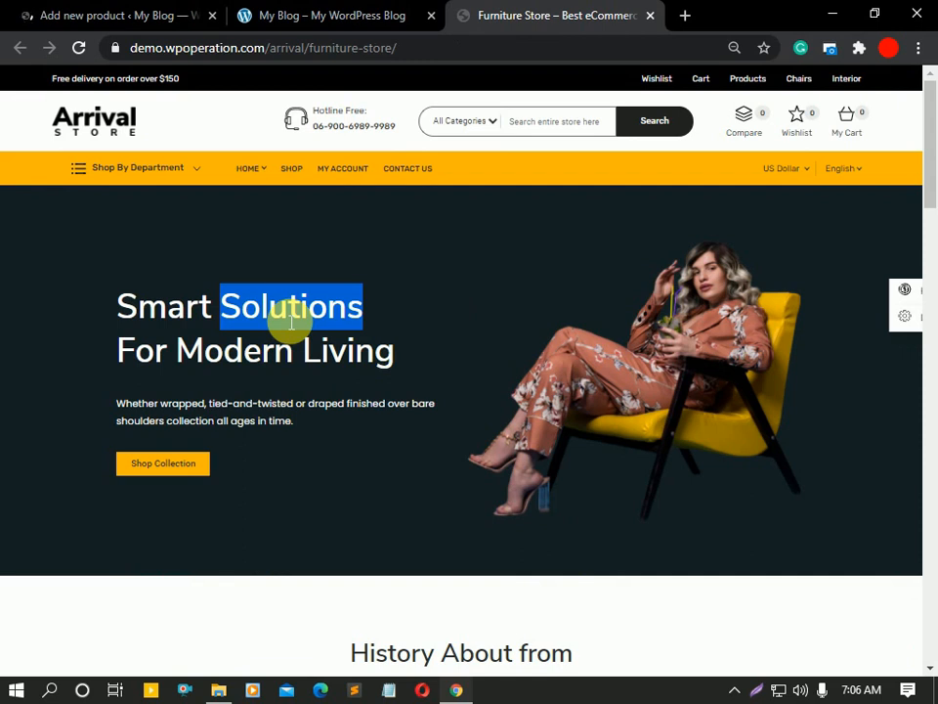
click(35, 12)
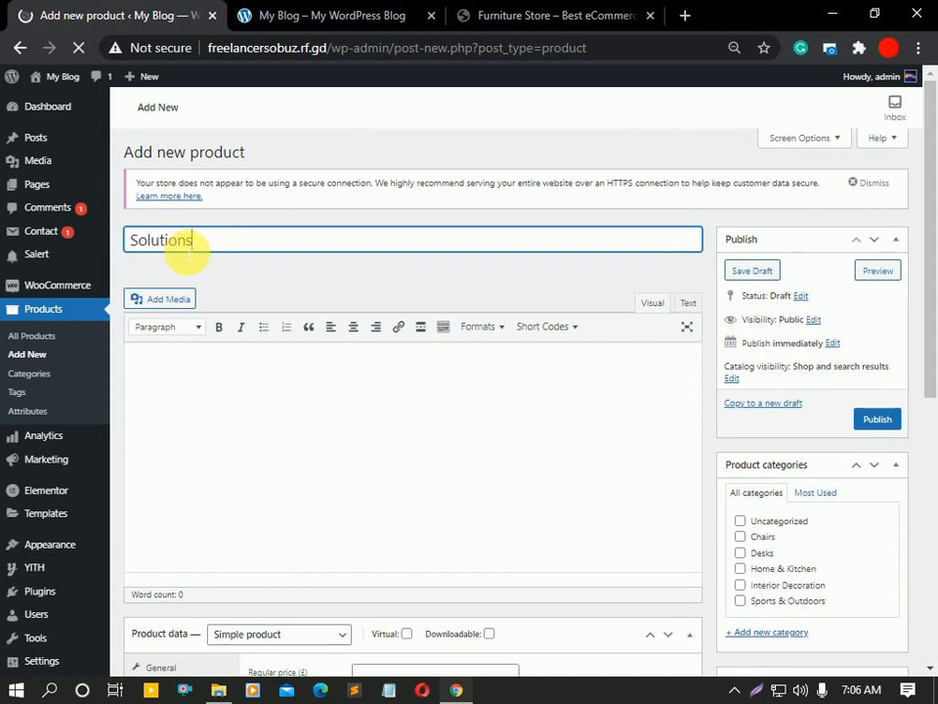
Copy the descriptive paragraph from the site's Upholstered Bench product page into the new product's main description
click(186, 392)
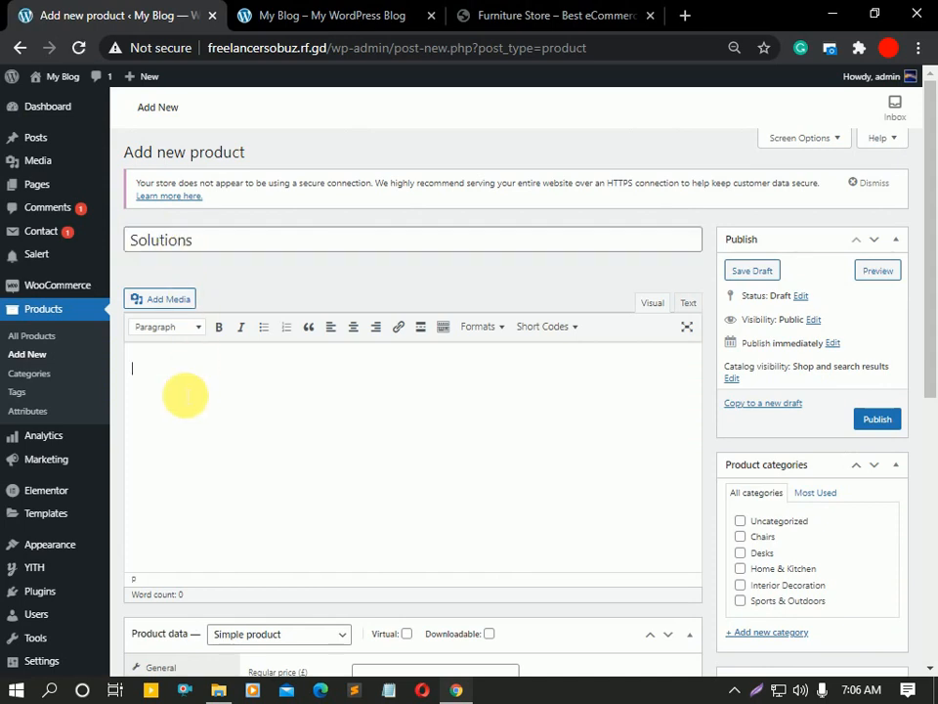
click(349, 11)
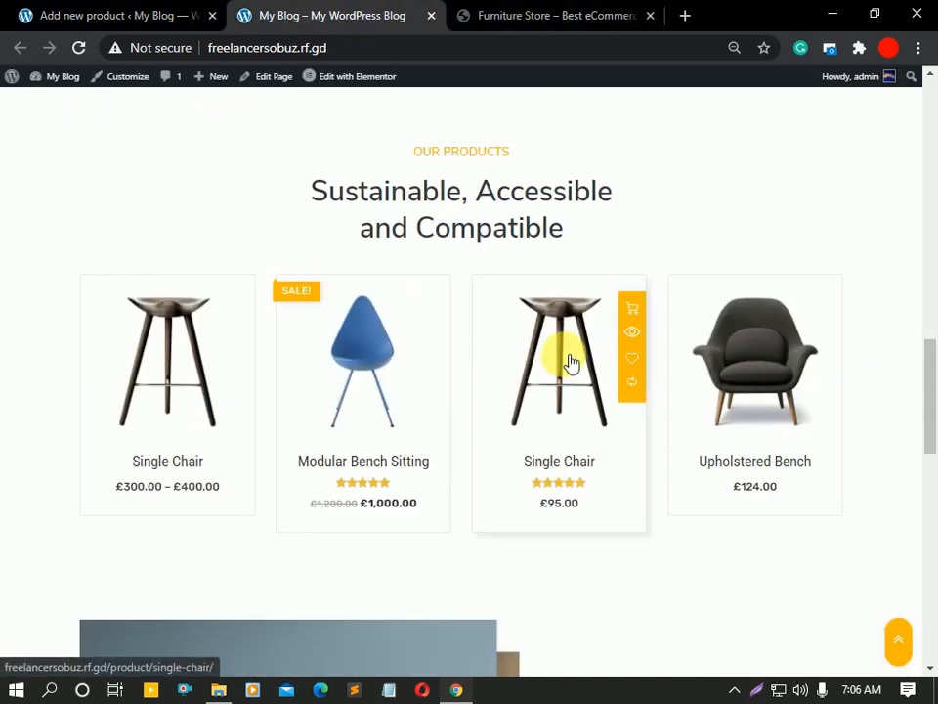
click(713, 372)
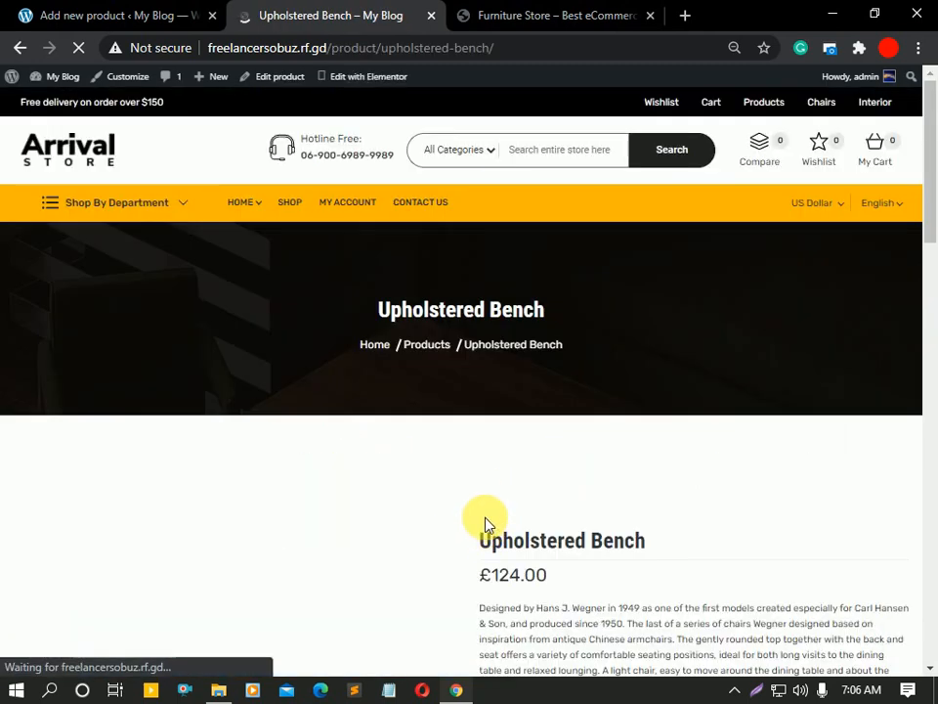
scroll(533, 501, down, 3)
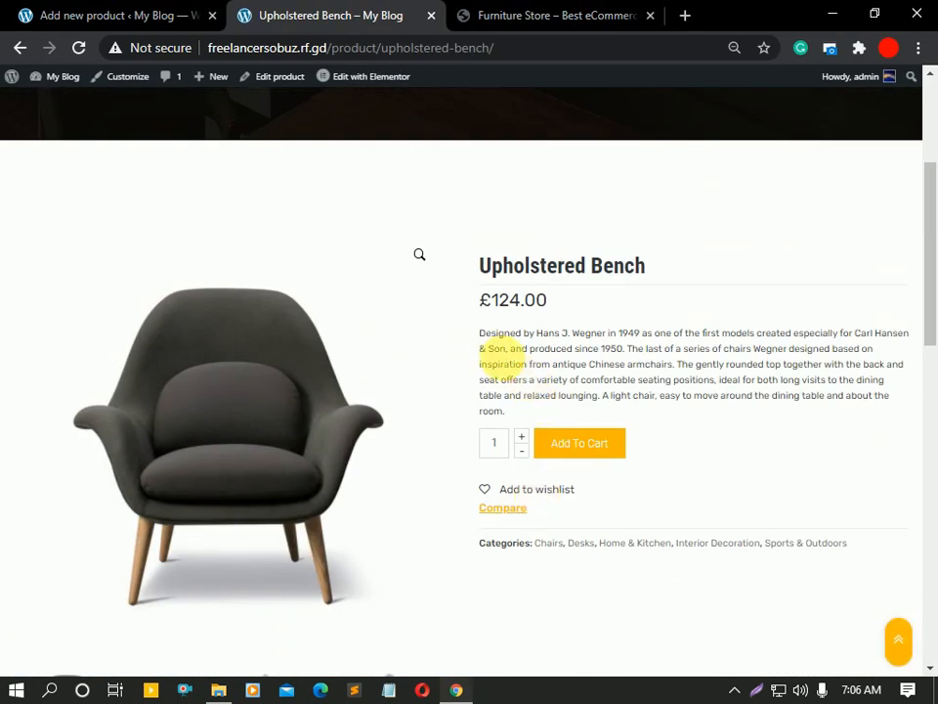
drag(481, 333, 521, 412)
key(ctrl+c)
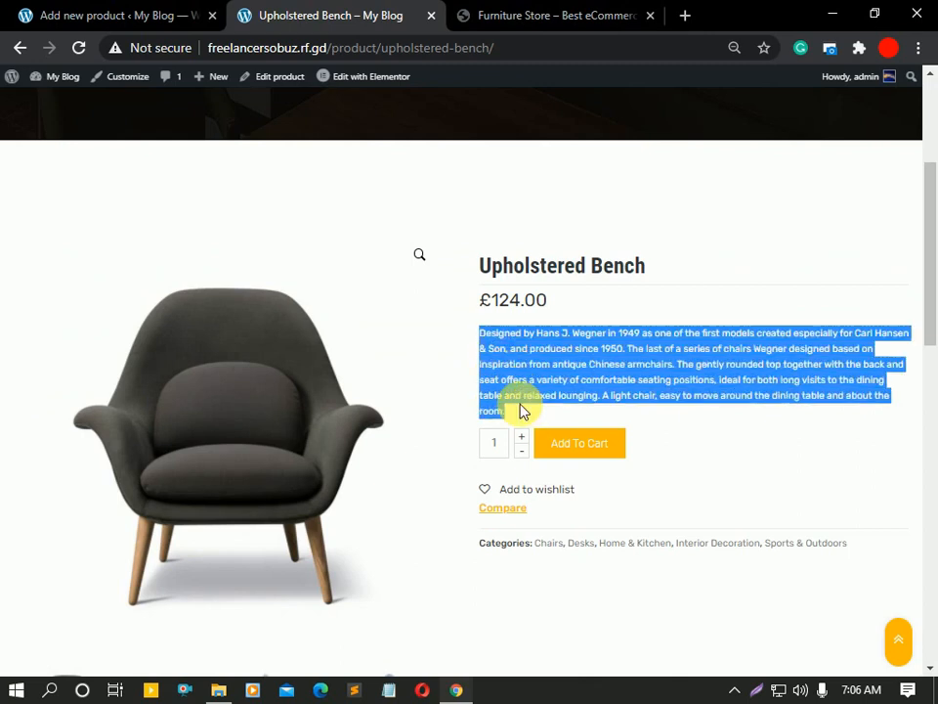
click(44, 14)
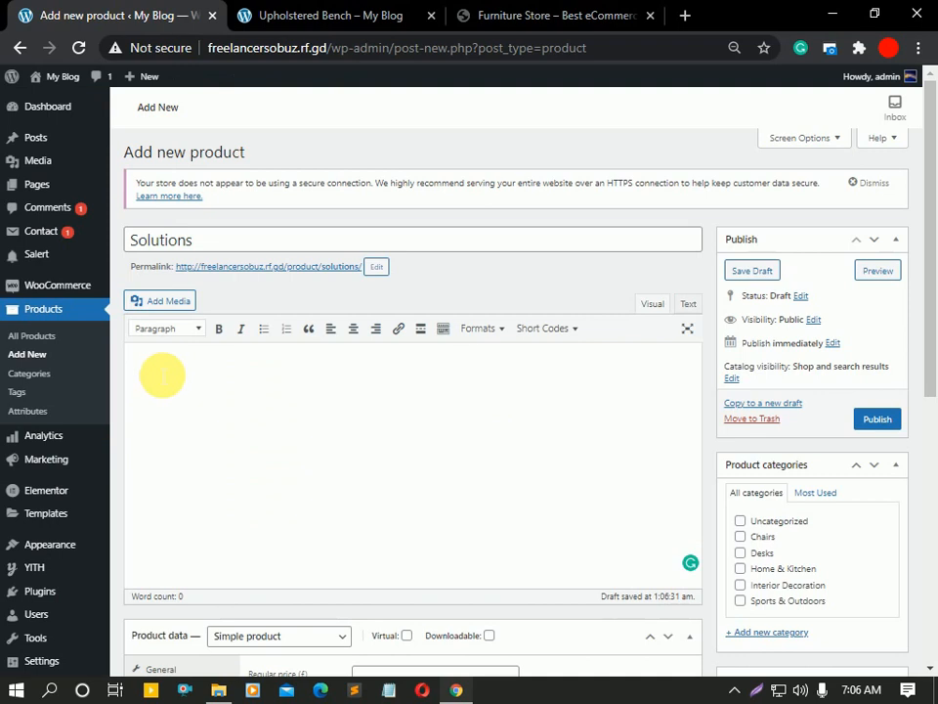
key(ctrl+v)
Set the product's regular price to 1500 and its sale price to 1230 pounds
scroll(244, 551, down, 2)
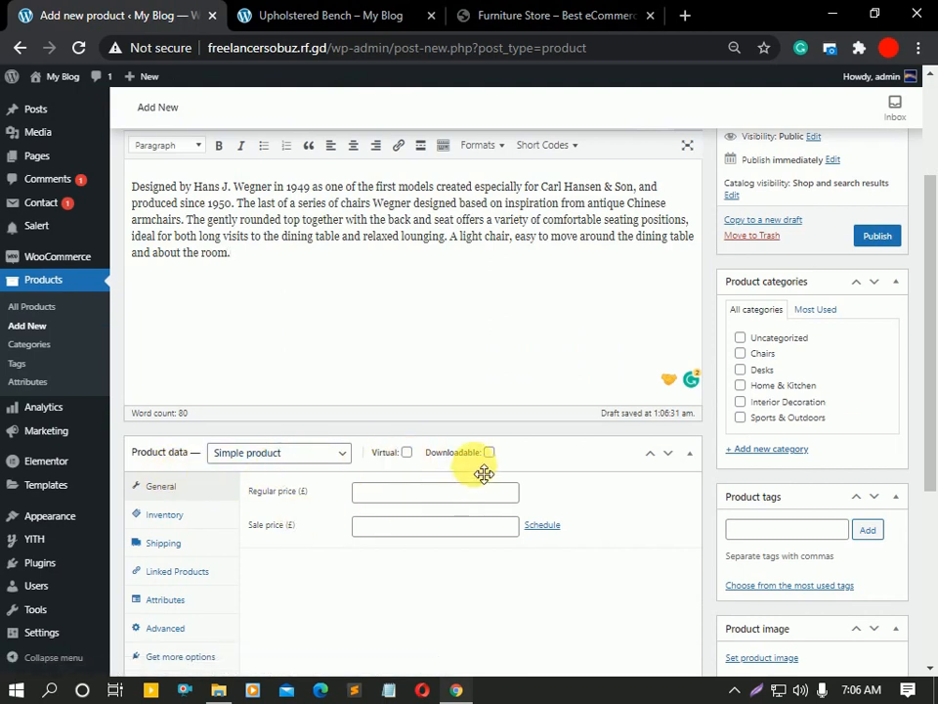
scroll(234, 499, down, 2)
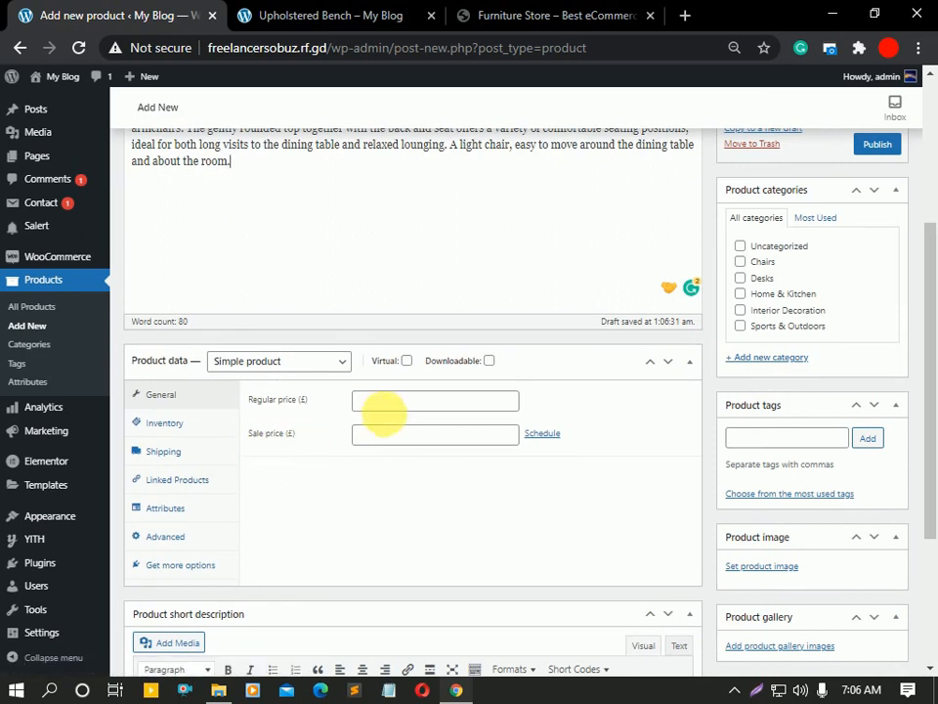
click(379, 405)
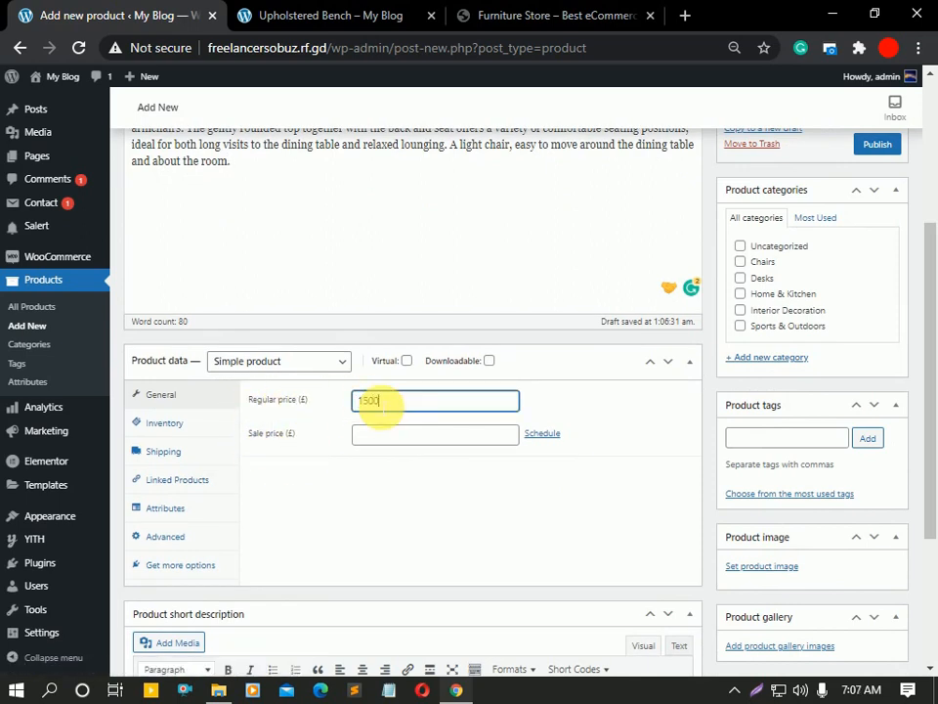
click(408, 436)
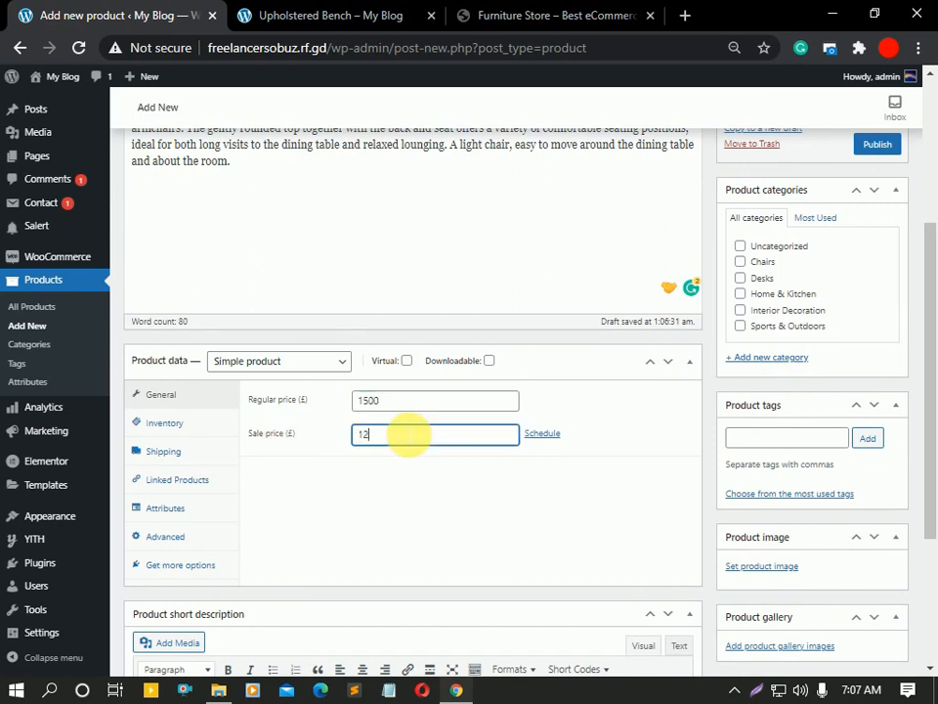
View the shipping options and paste the copied text as the short description, deleting everything after "The gently rounded top together"
scroll(408, 436, down, 4)
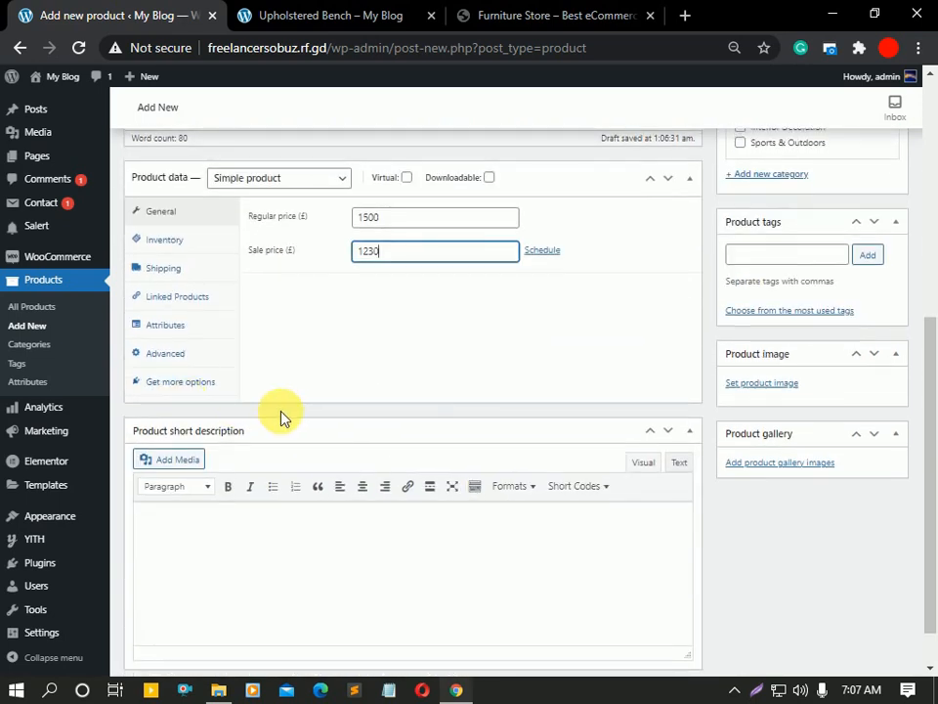
click(168, 274)
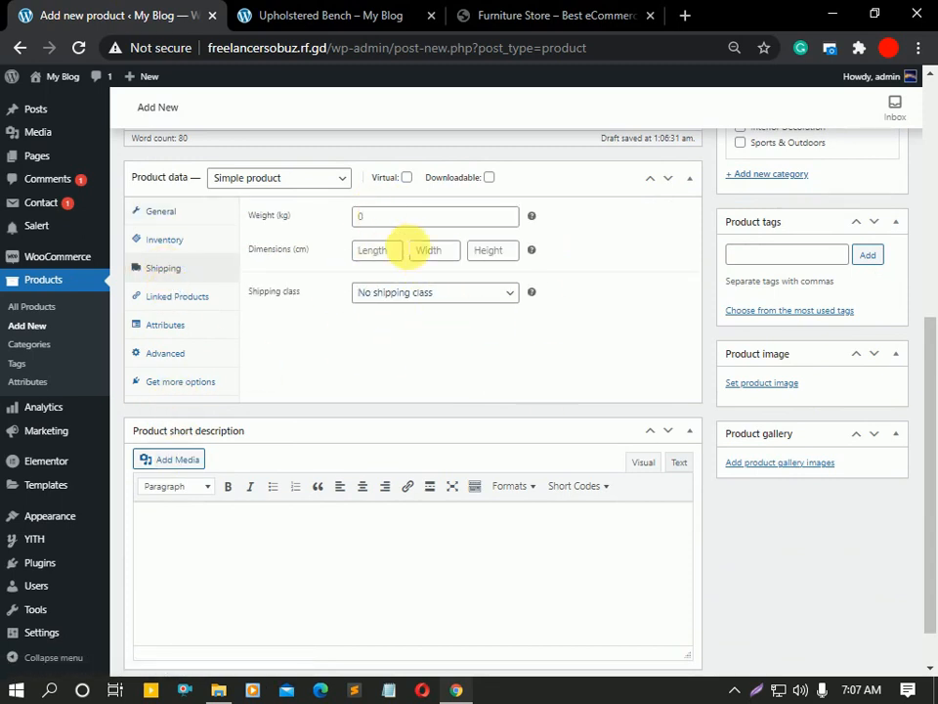
scroll(252, 491, down, 1)
click(252, 491)
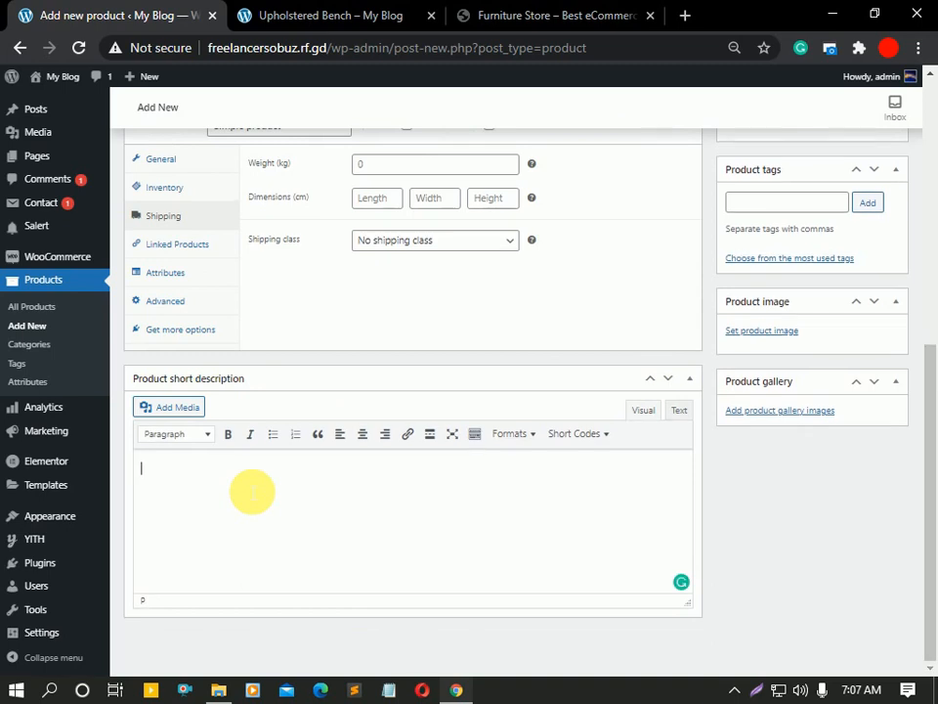
key(ctrl+v)
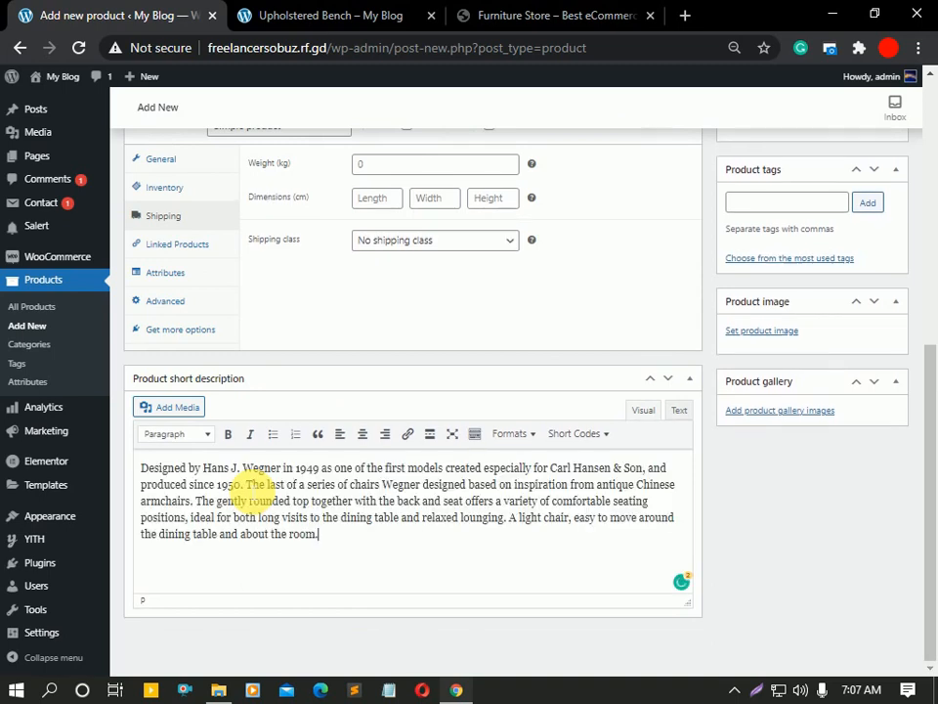
drag(322, 536, 365, 507)
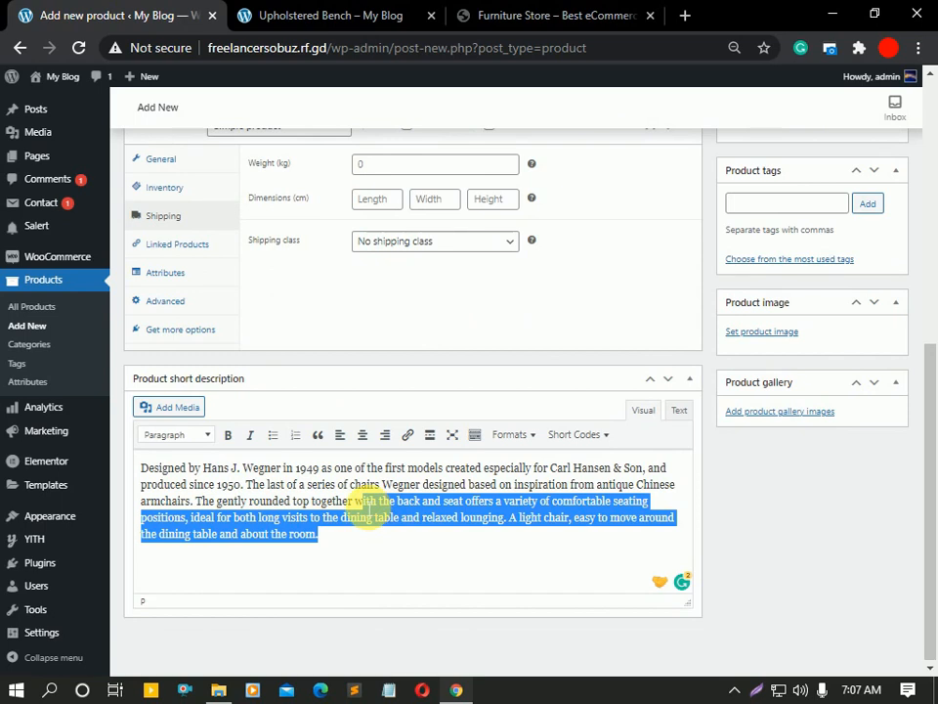
key(BackSpace)
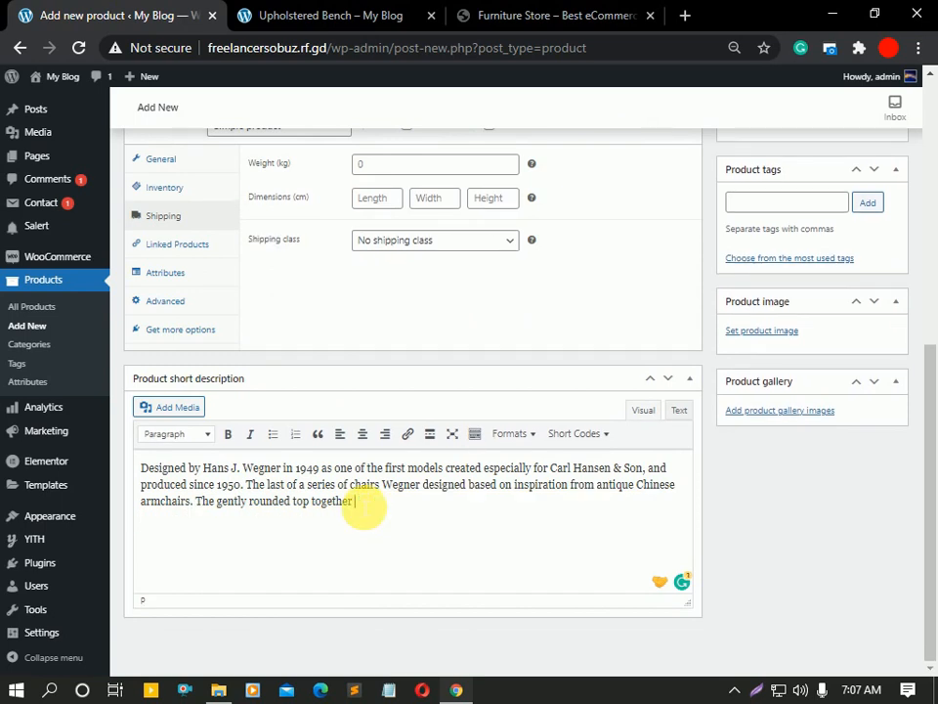
Assign the product to the Chairs, Desks, Home & Kitchen and Interior Decoration categories
scroll(363, 508, up, 4)
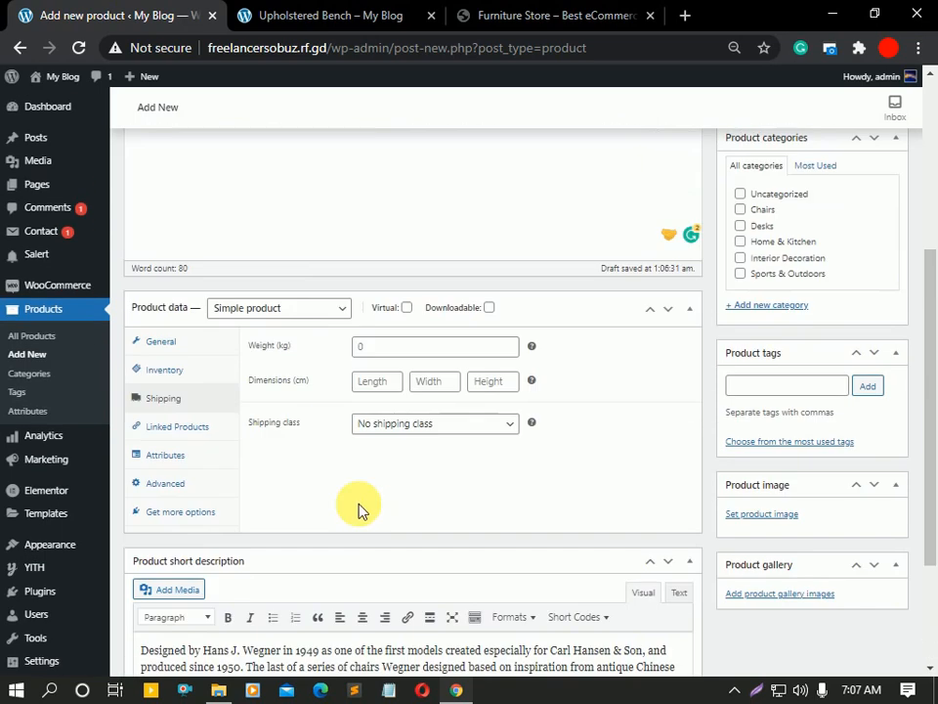
scroll(759, 225, up, 1)
scroll(759, 205, down, 2)
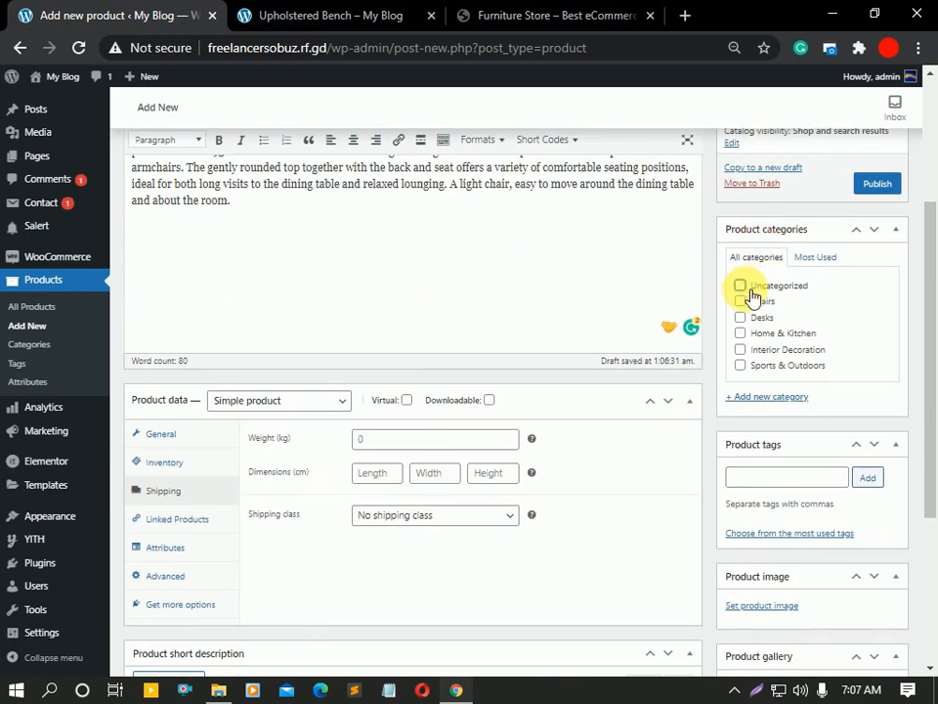
click(750, 300)
click(743, 317)
click(752, 350)
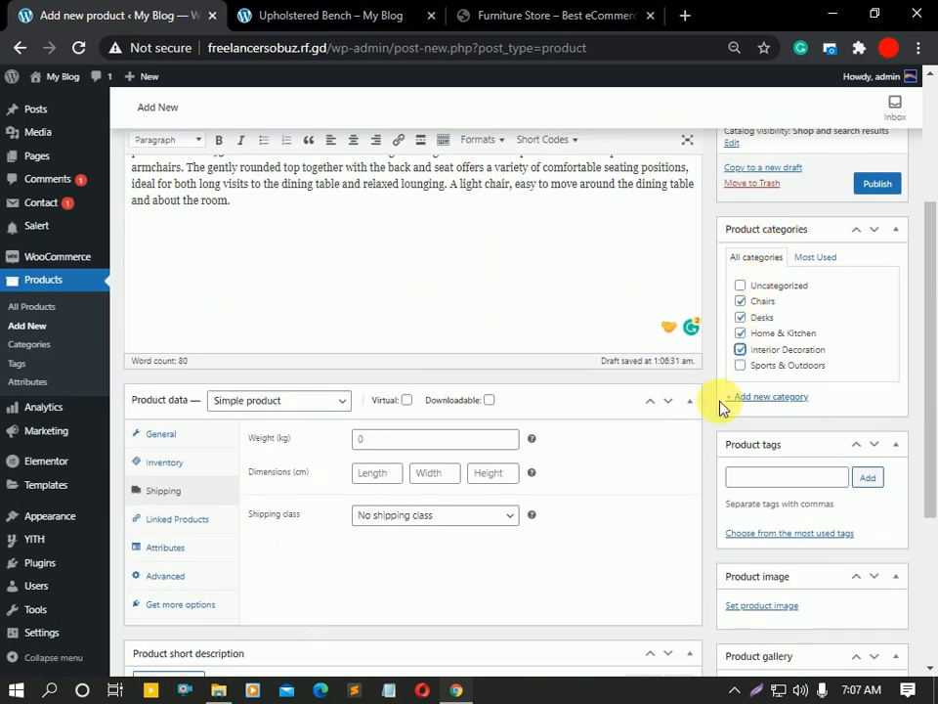
Upload the computer desk PNG from the local files and set it as the product image
scroll(772, 392, down, 2)
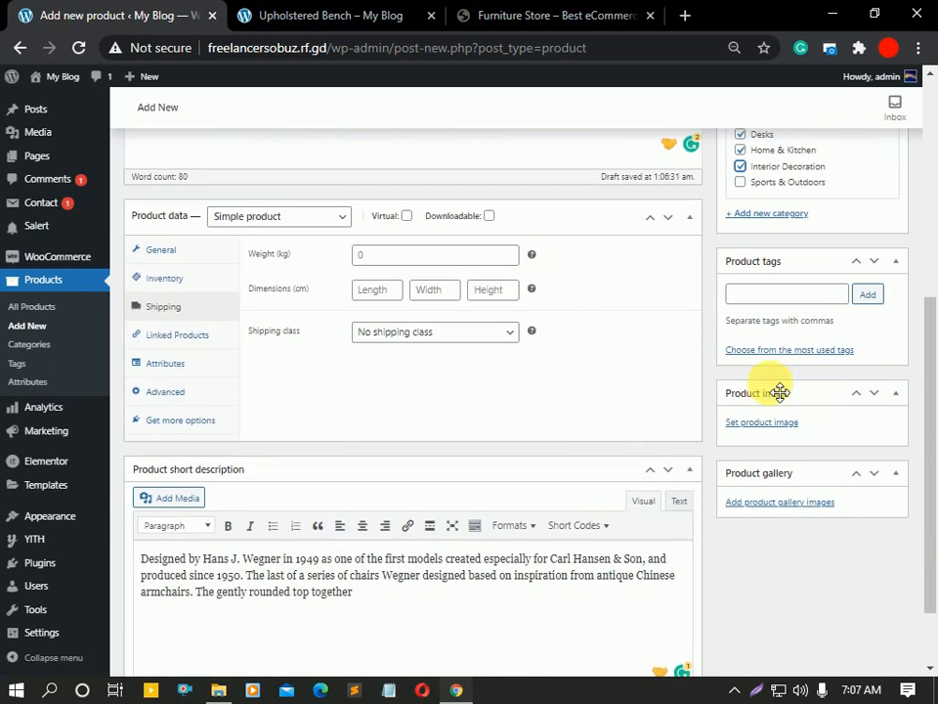
click(778, 295)
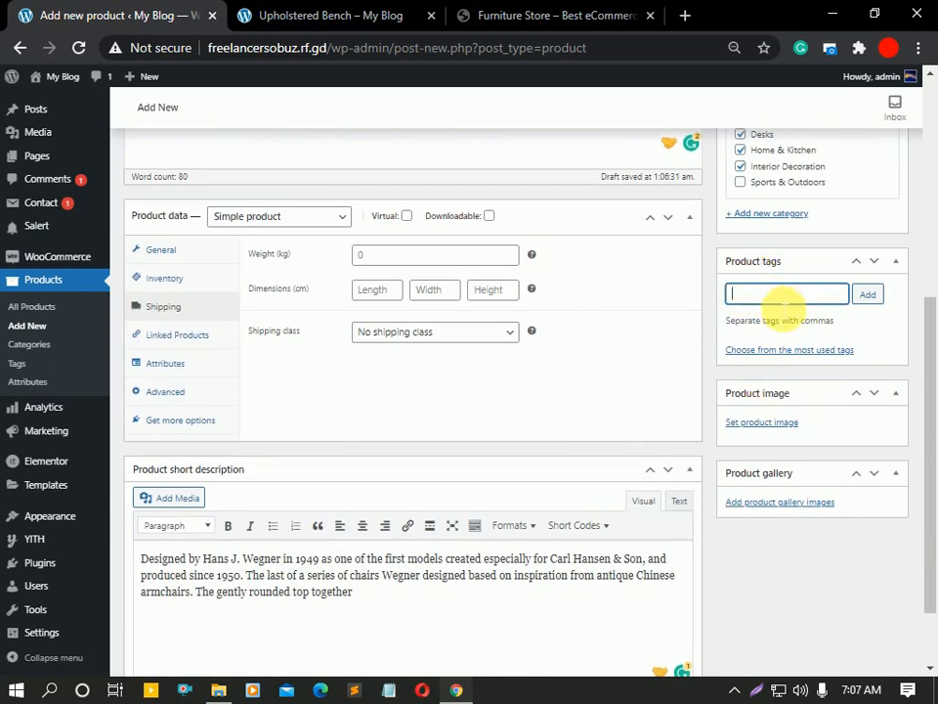
scroll(737, 415, down, 1)
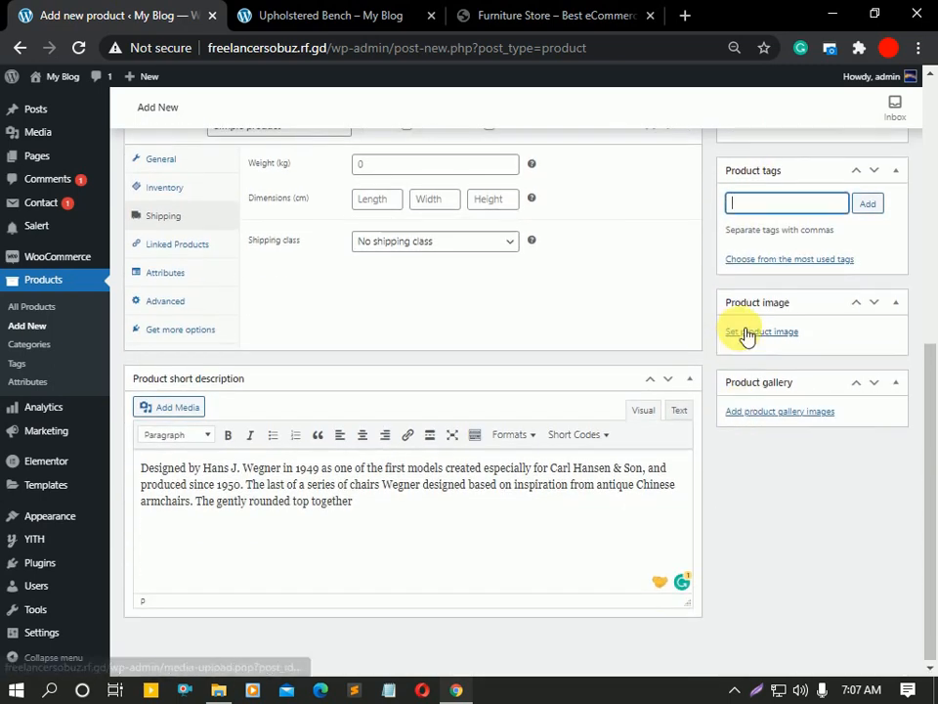
click(779, 333)
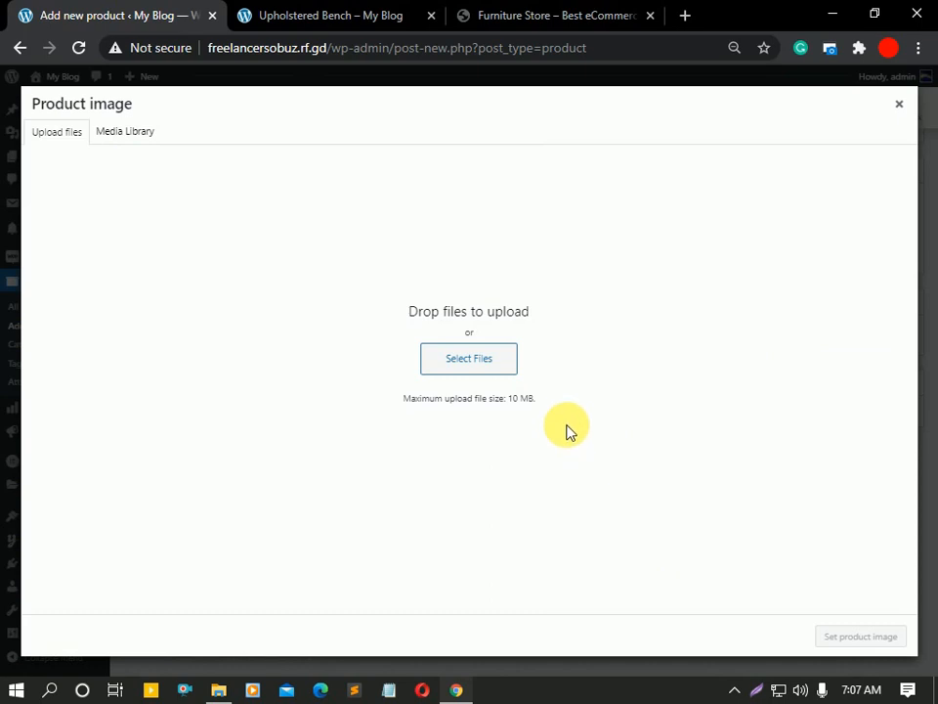
click(475, 359)
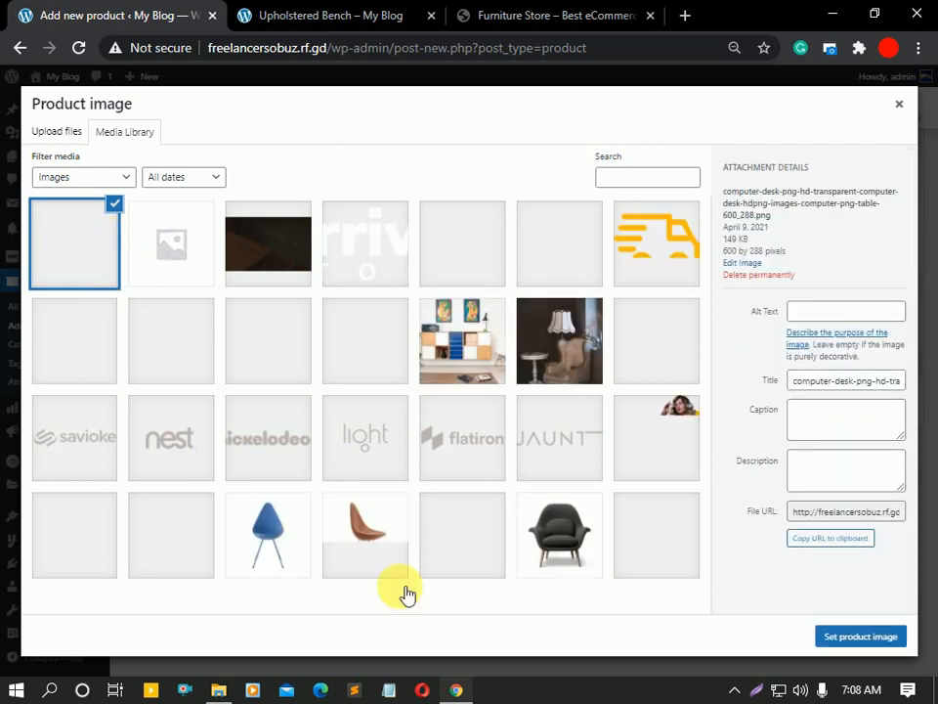
click(861, 637)
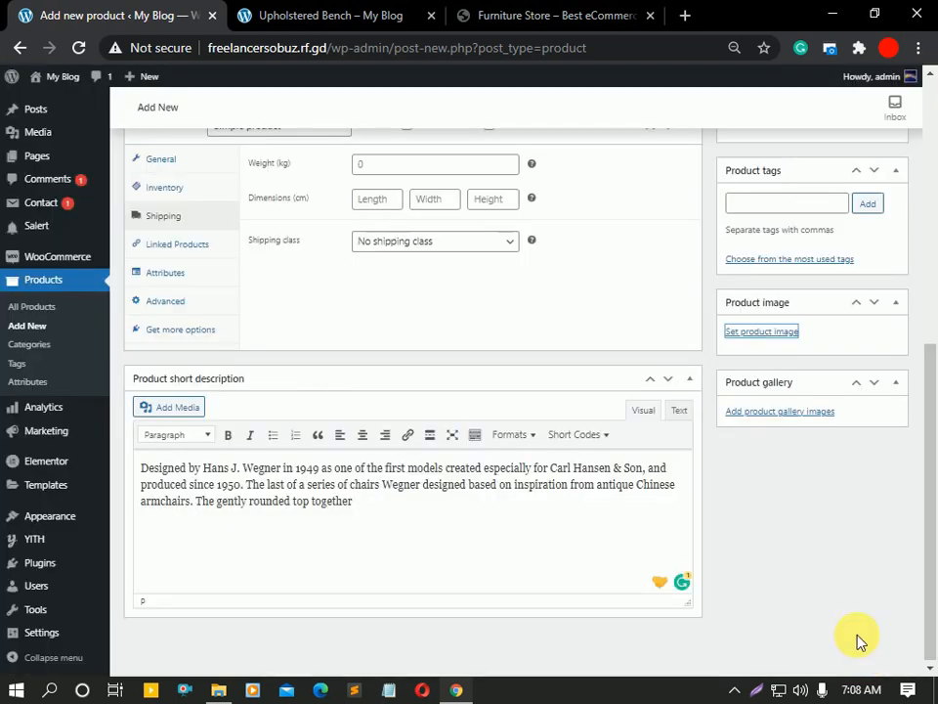
Add the two stool images, the blue chair and the brown chair to the product gallery, closing the Furniture Store browser tab
click(780, 411)
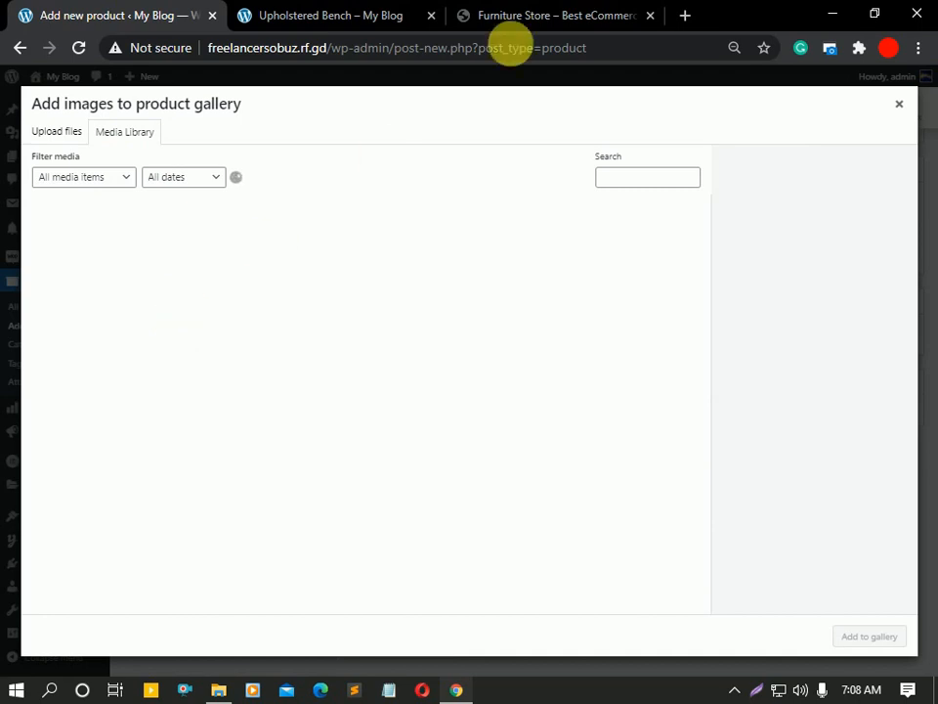
click(650, 15)
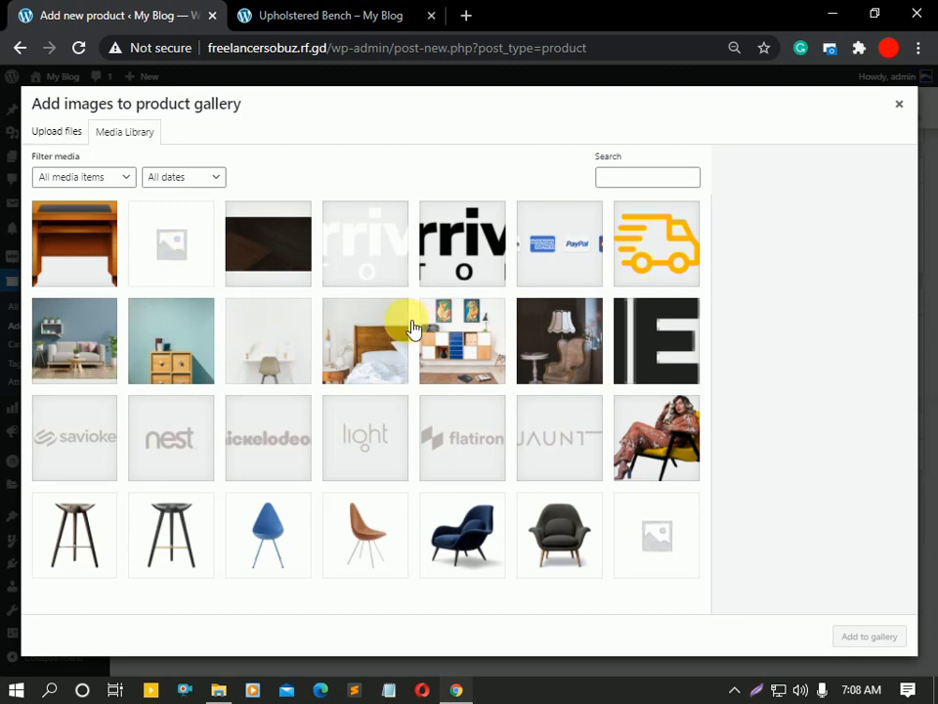
click(381, 344)
click(136, 354)
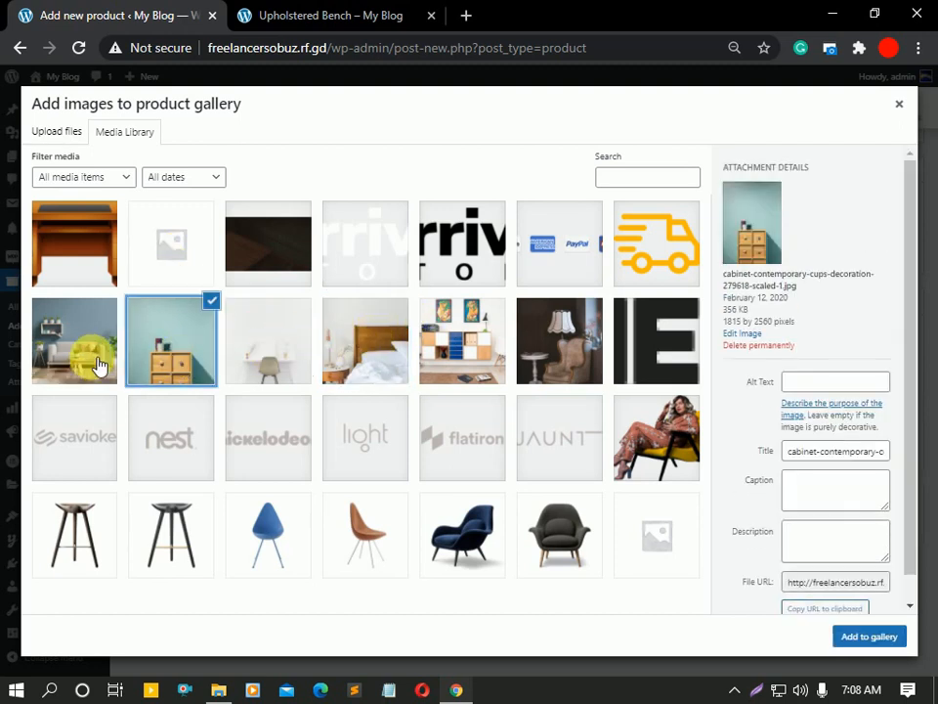
click(86, 359)
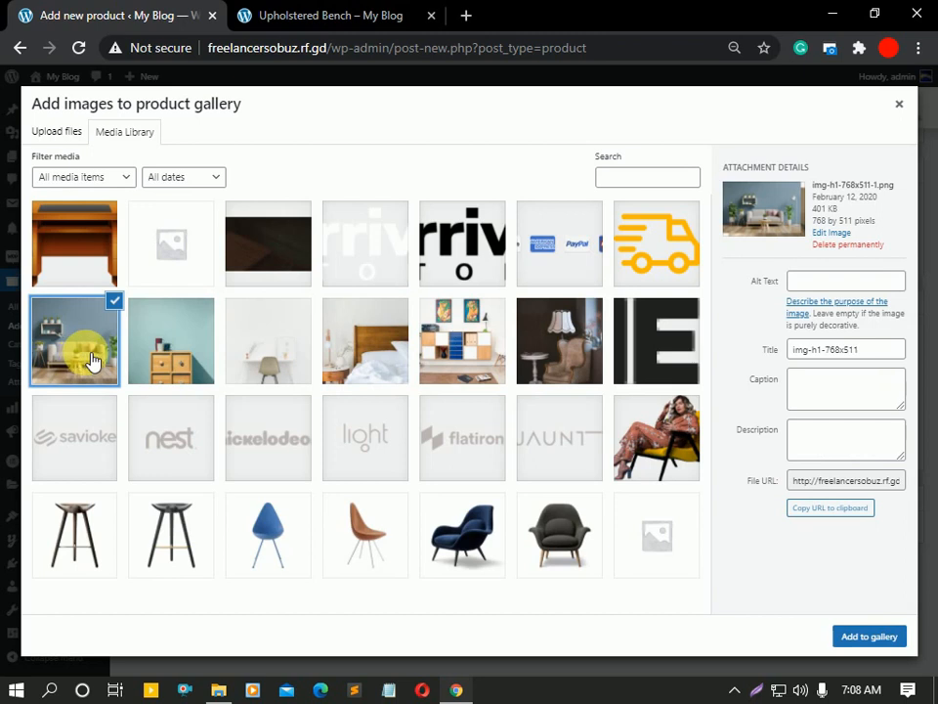
click(91, 551)
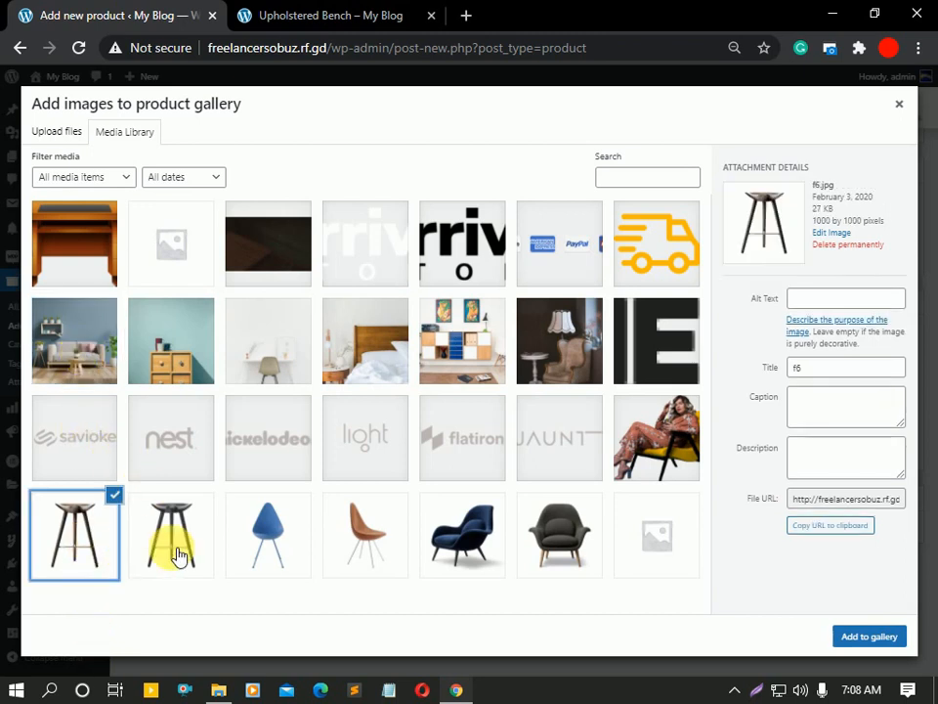
click(176, 555)
click(268, 536)
click(368, 536)
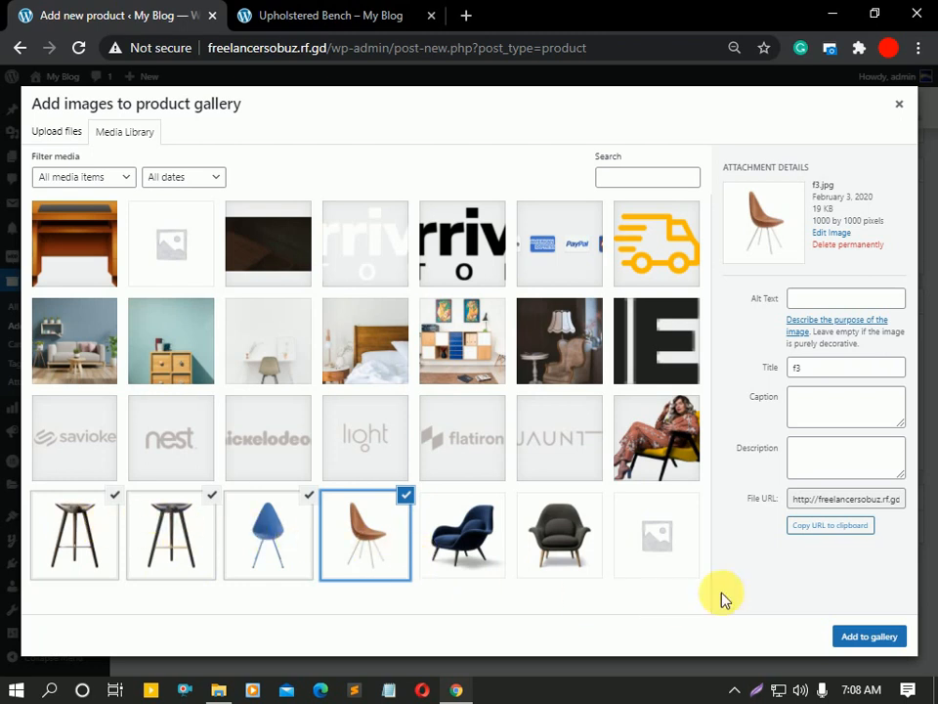
click(847, 634)
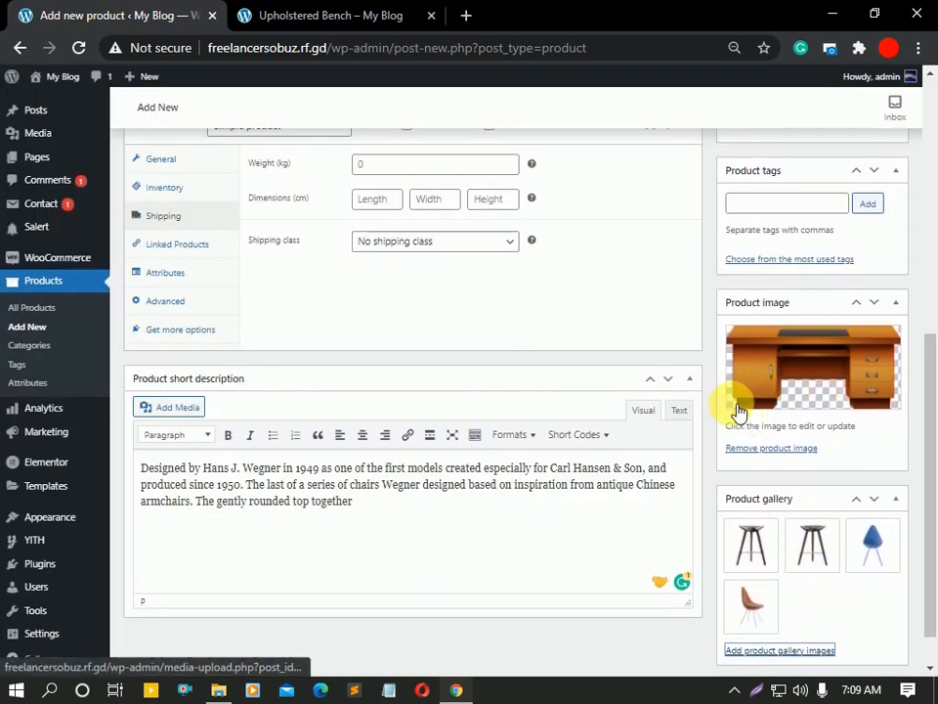
Publish the new Solutions product
scroll(347, 486, down, 1)
scroll(347, 485, up, 6)
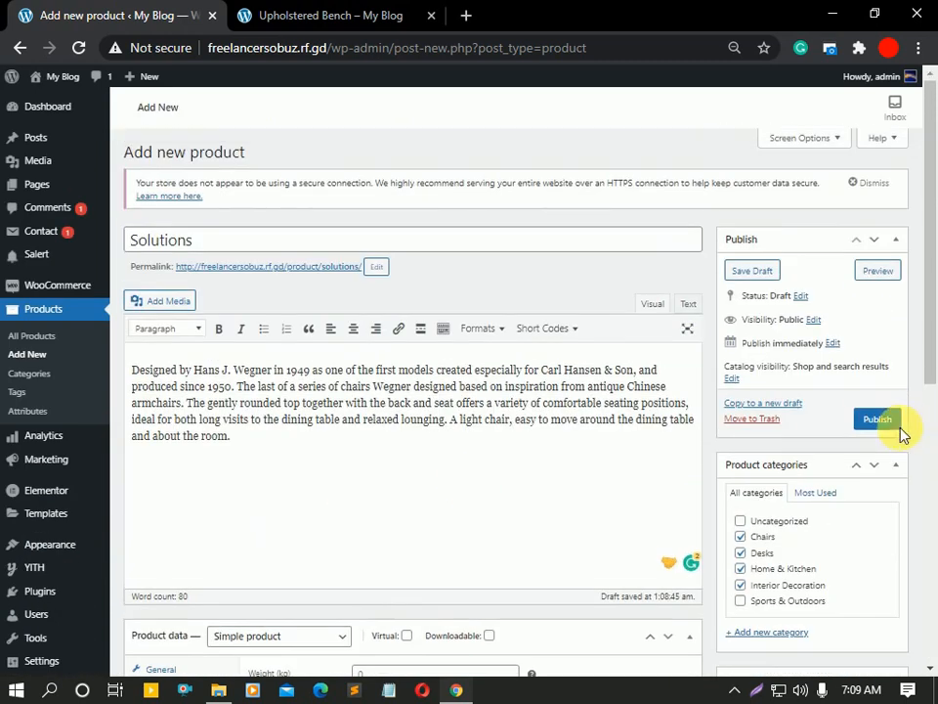
click(879, 420)
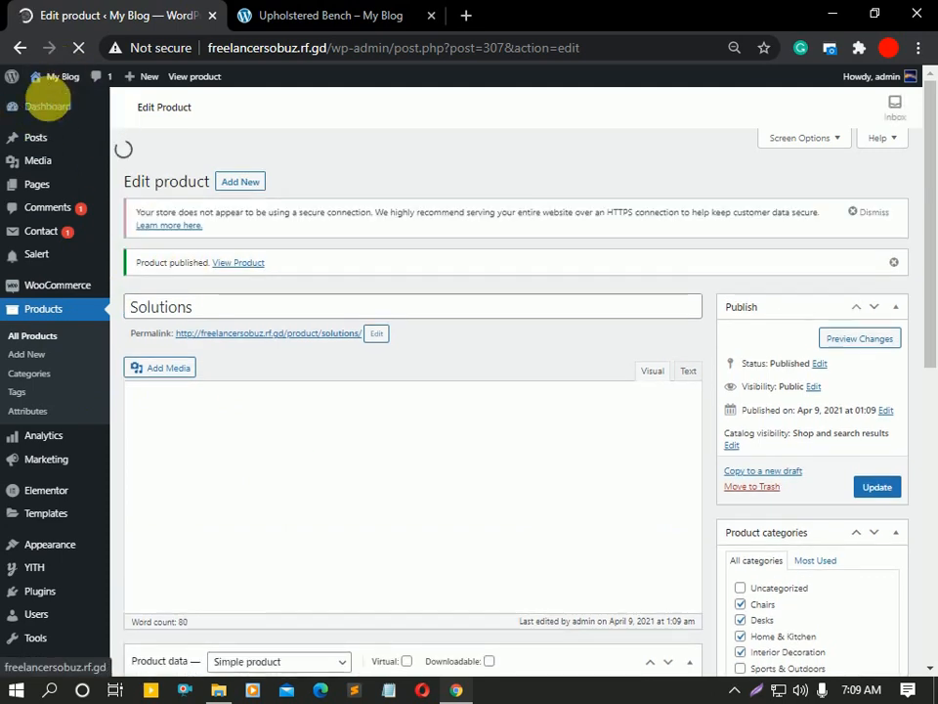
Open the live site in a new browser tab and close the Upholstered Bench tab
mouse_move(54, 76)
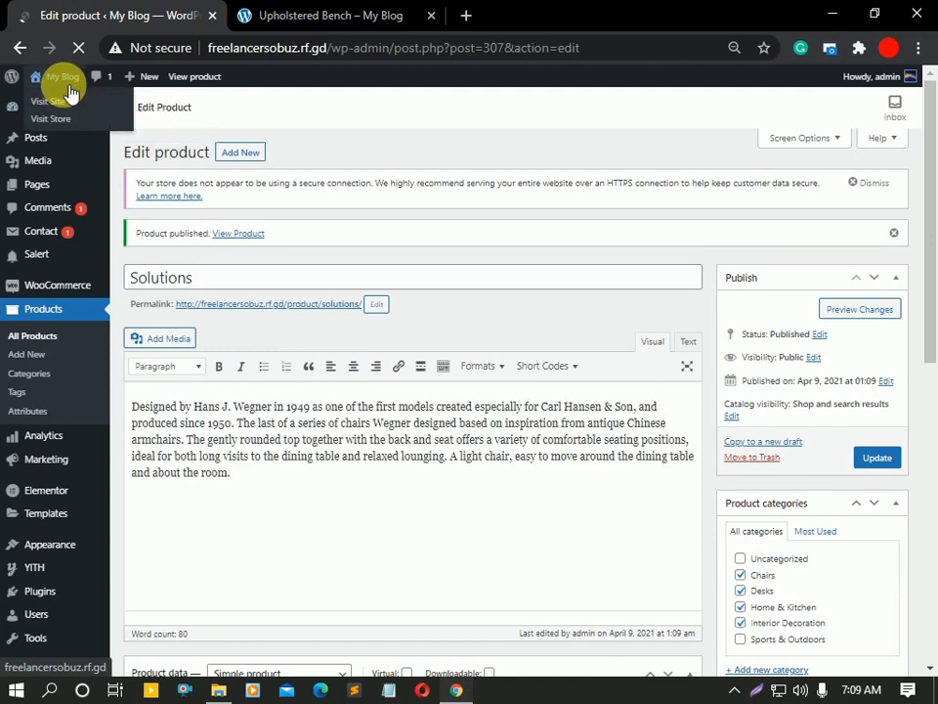
right_click(56, 102)
click(138, 119)
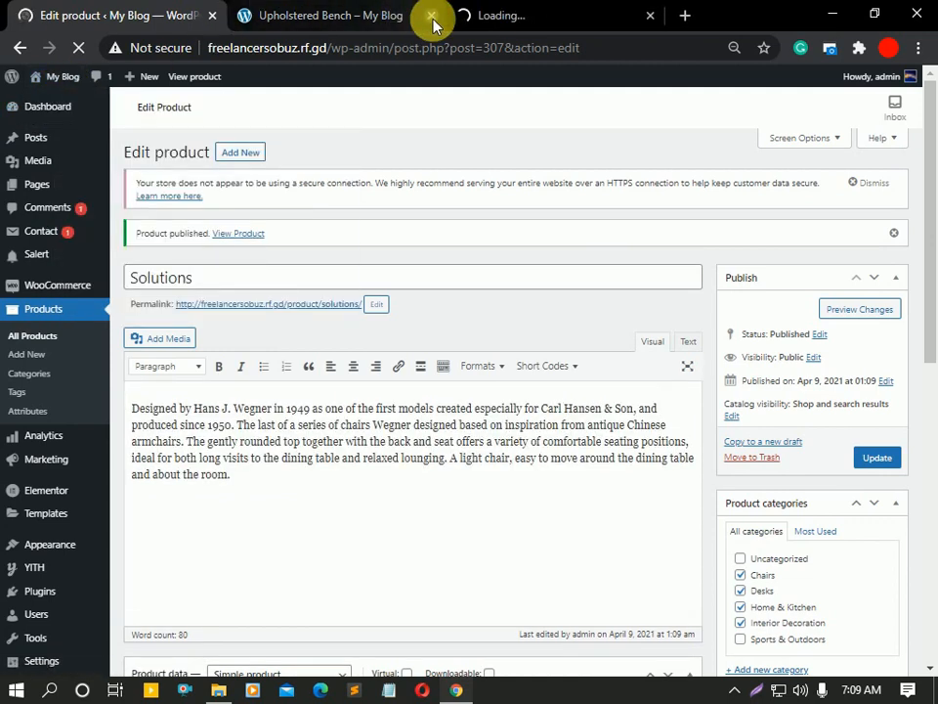
click(431, 15)
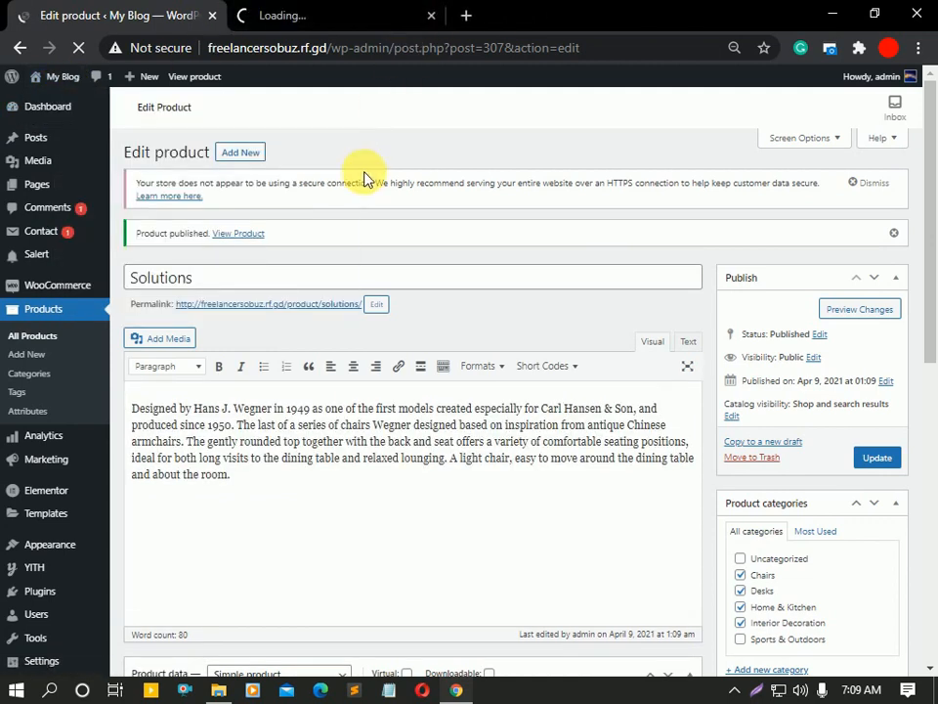
click(304, 16)
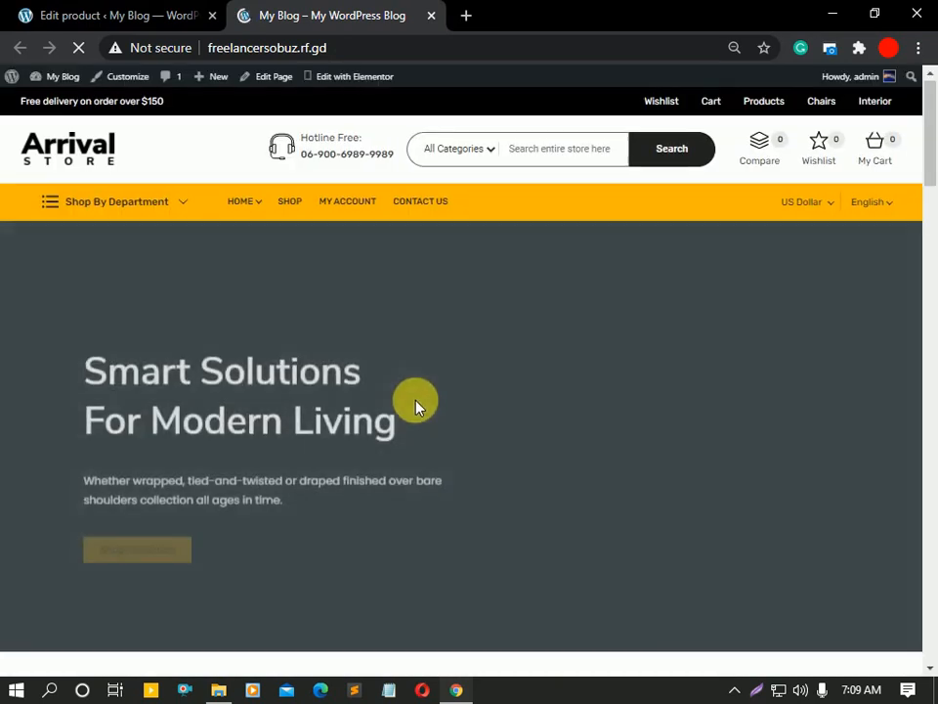
Open the Solutions product page from the homepage's "Sustainable, Accessible and Compatible" product section
scroll(416, 401, down, 10)
scroll(416, 405, down, 7)
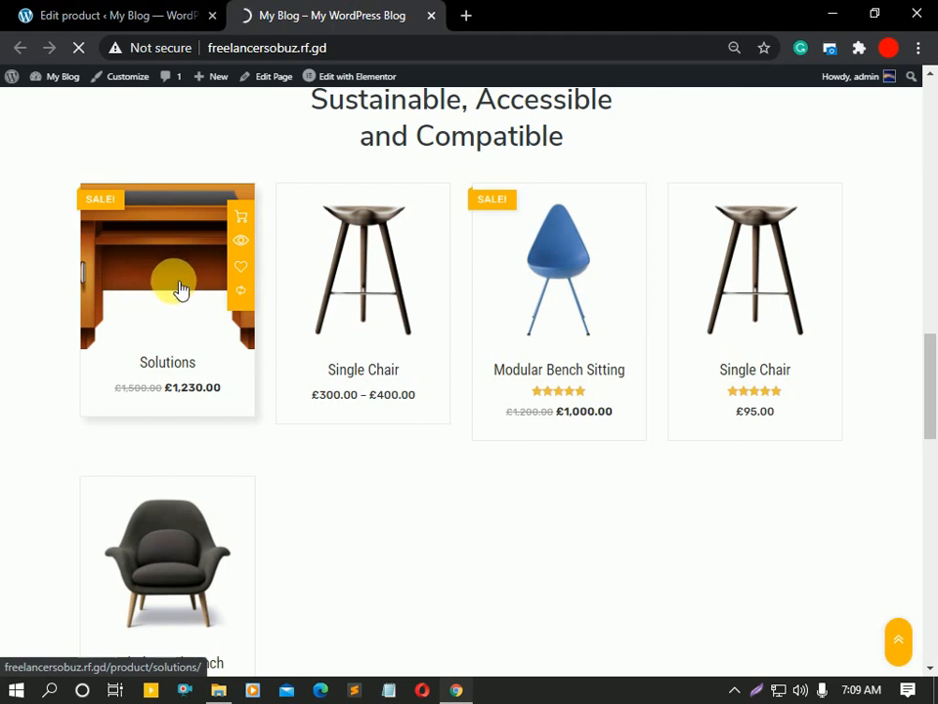
click(184, 291)
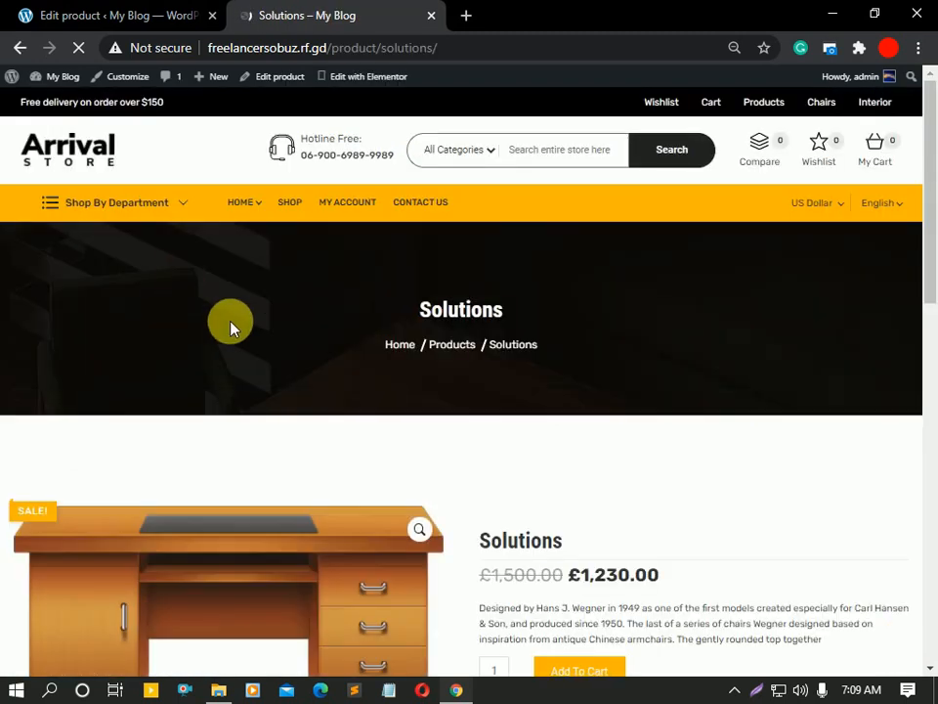
Preview the Solutions product's gallery by showing the first stool image and returning to the desk image
scroll(643, 440, down, 2)
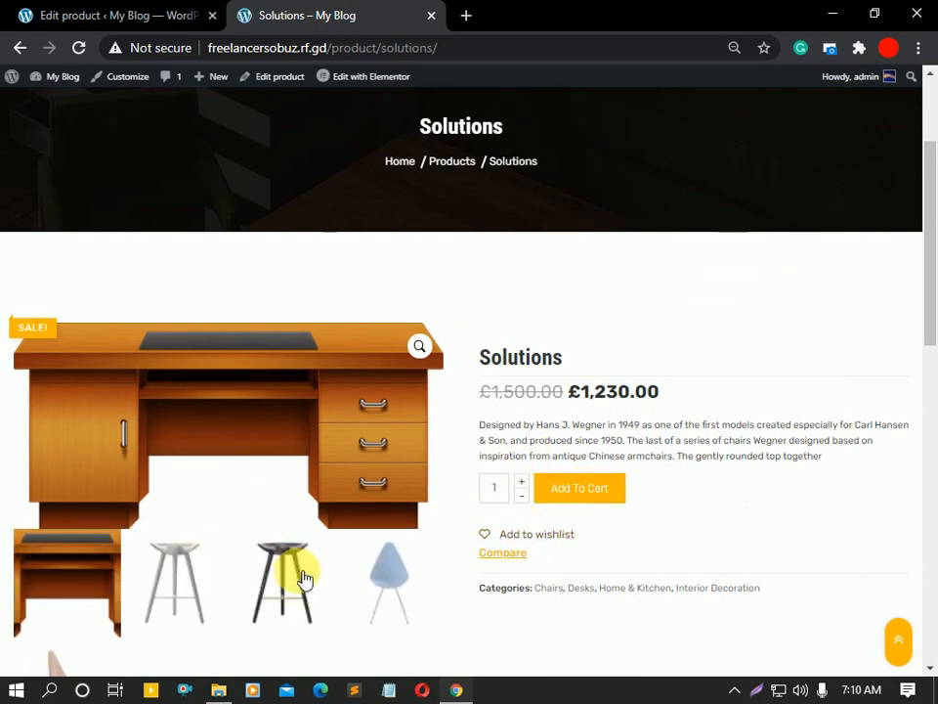
click(171, 577)
scroll(284, 599, down, 4)
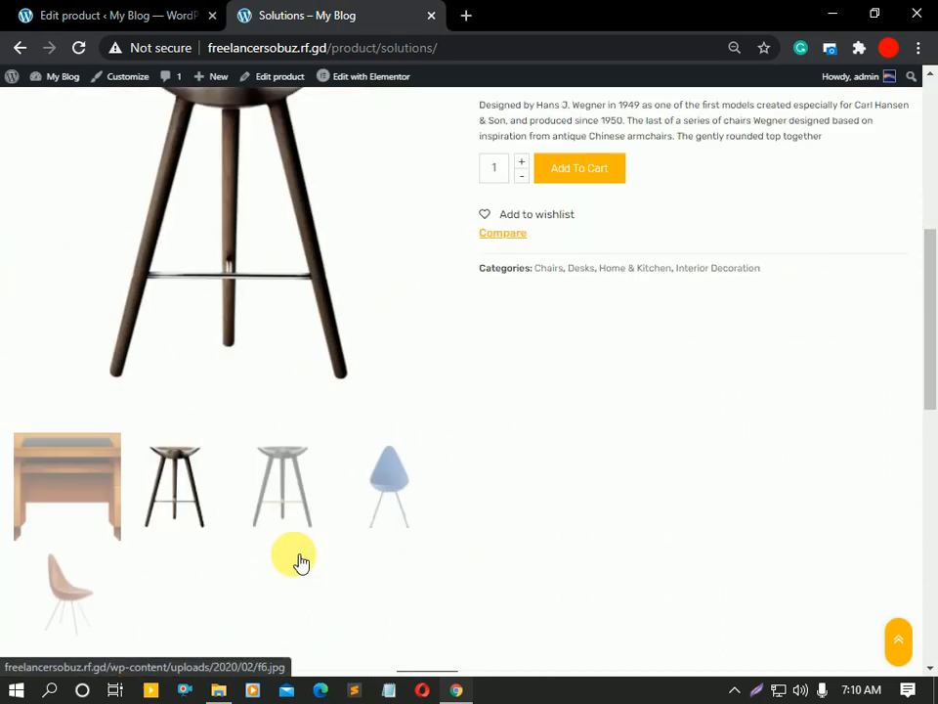
click(88, 431)
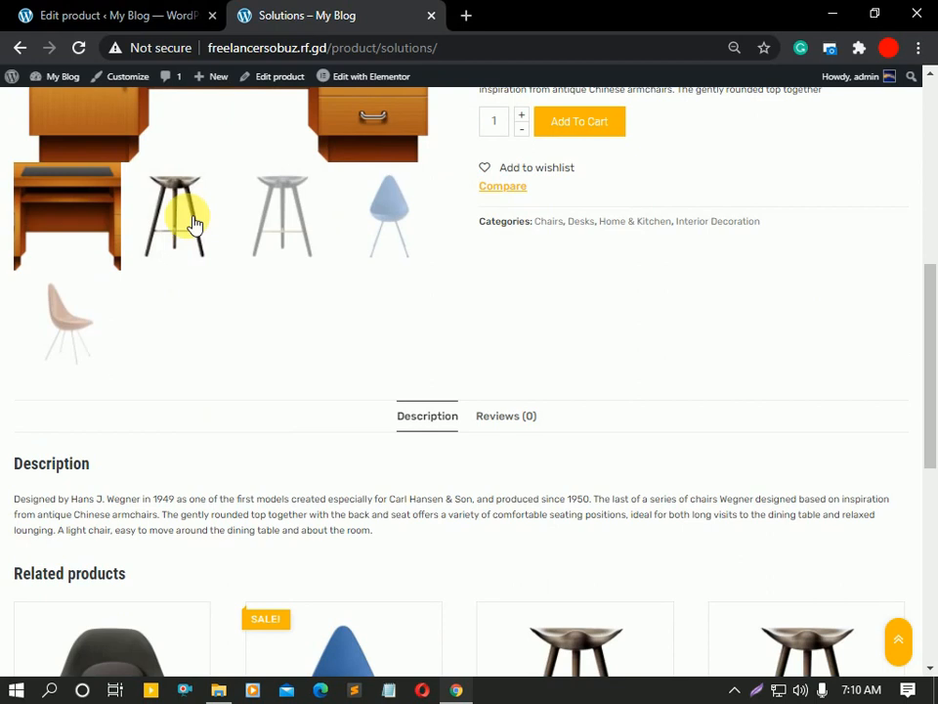
scroll(352, 421, up, 2)
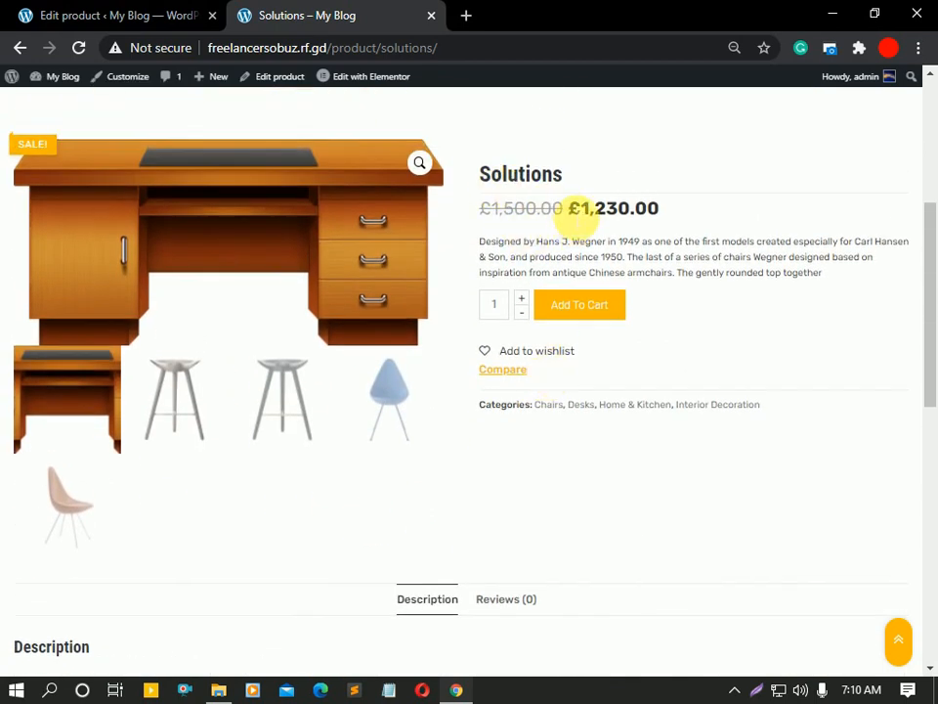
Check the Solutions product's regular and sale prices, short description and quantity control
drag(574, 217, 667, 217)
drag(463, 208, 608, 214)
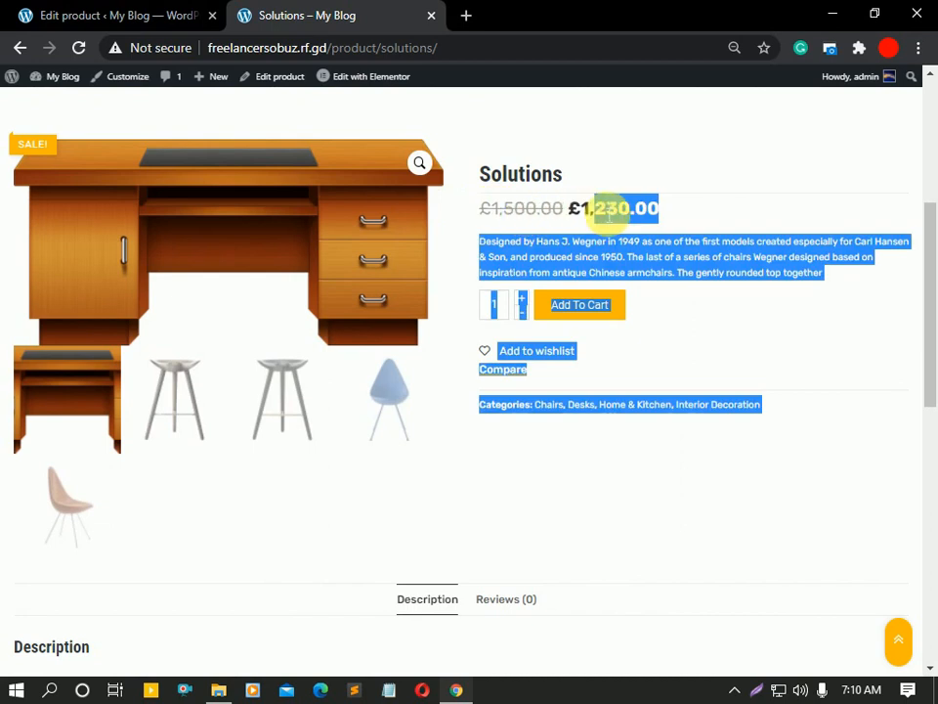
click(675, 266)
drag(483, 242, 714, 311)
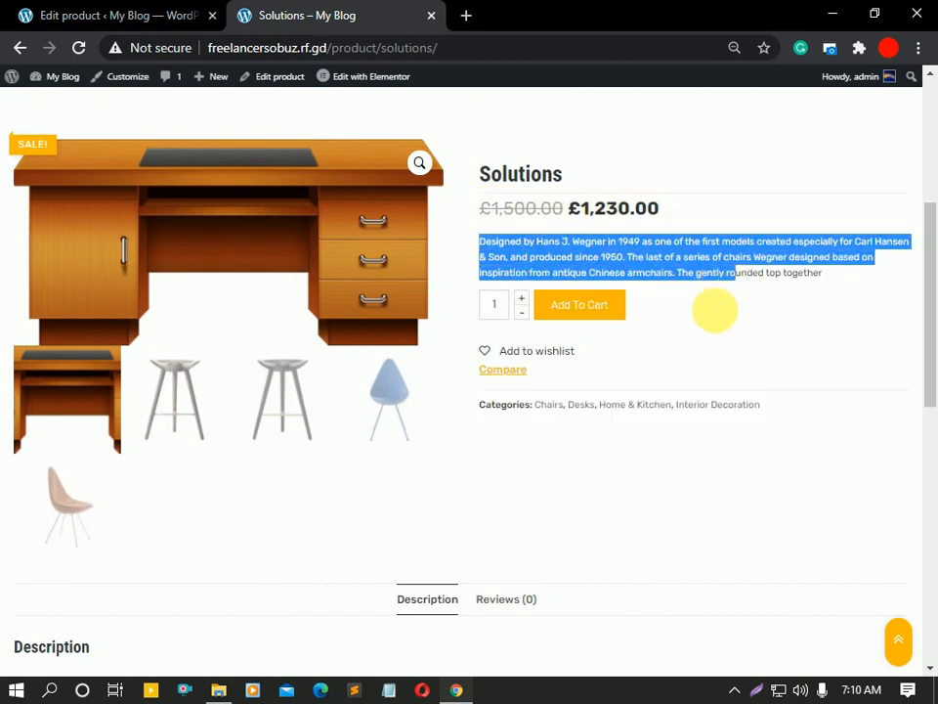
click(523, 298)
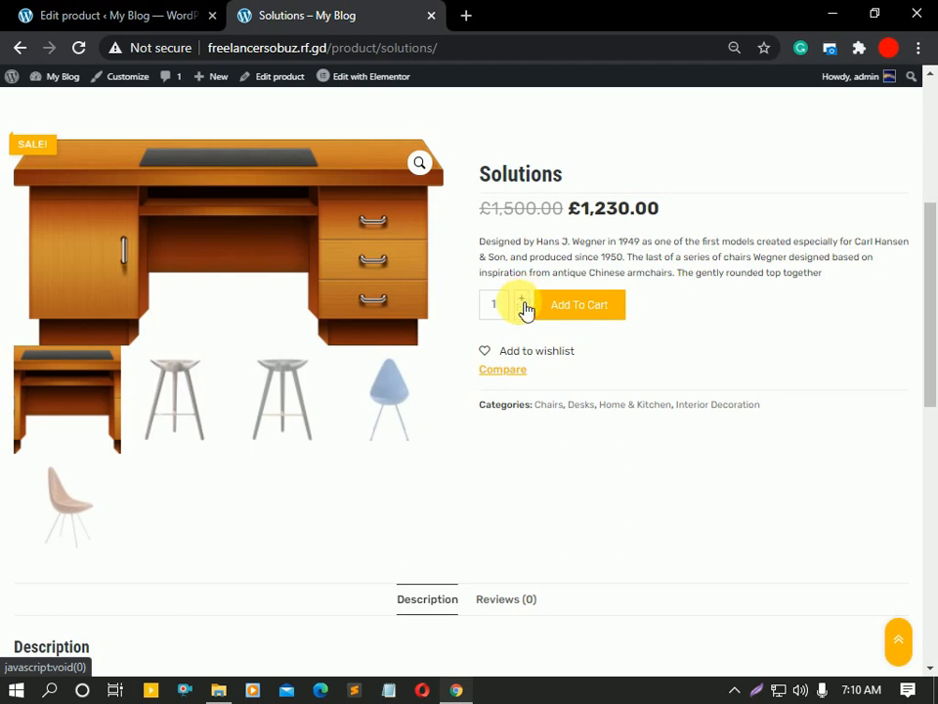
Add the Solutions product to the wishlist and check the wishlist counter in the site header
click(537, 351)
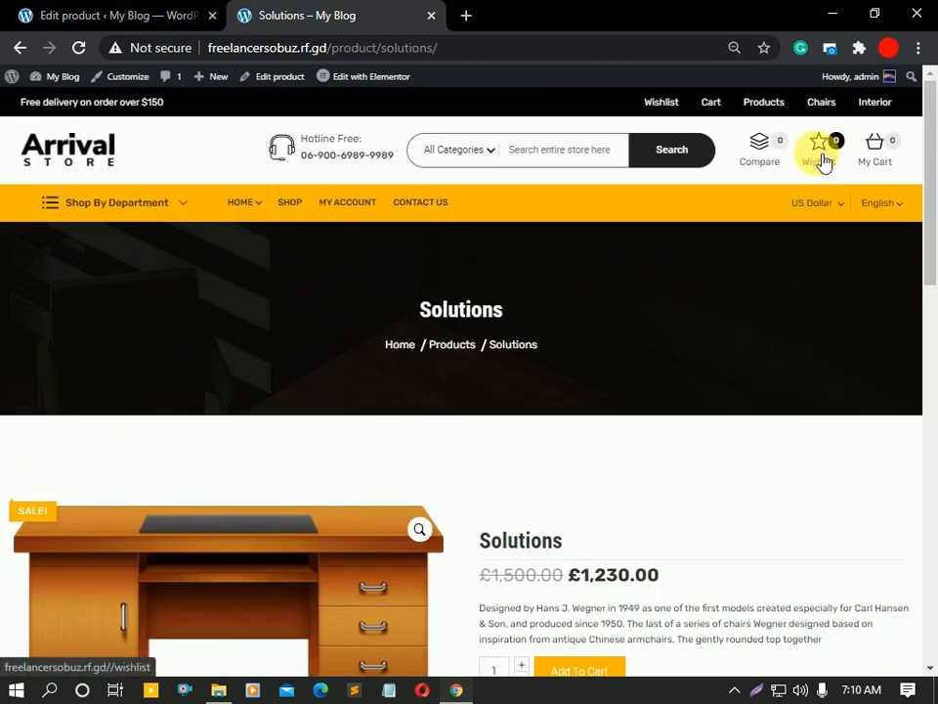
scroll(653, 419, down, 5)
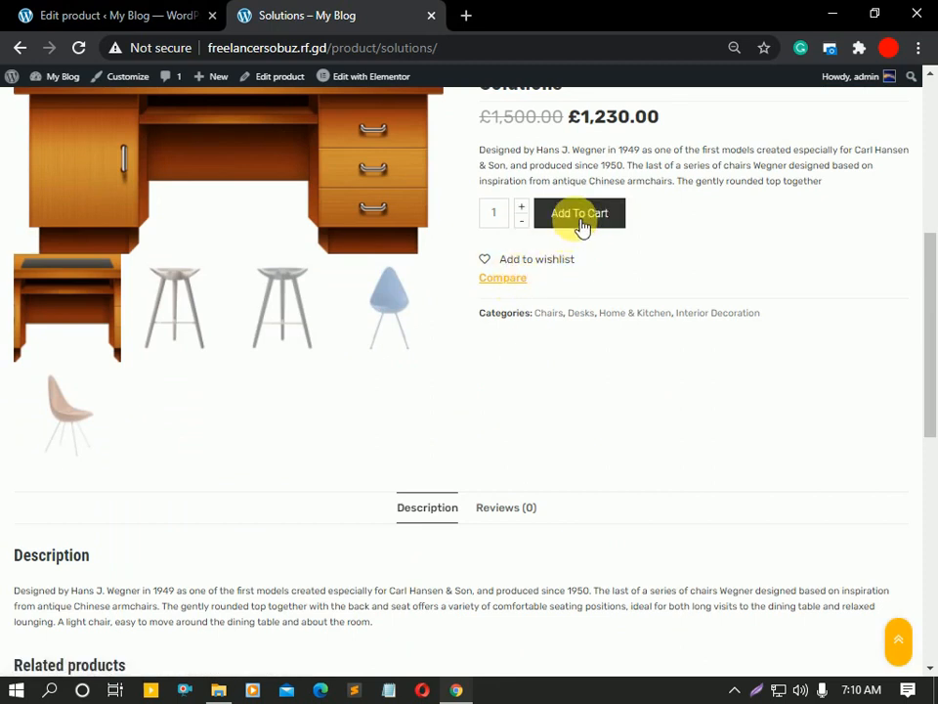
click(529, 259)
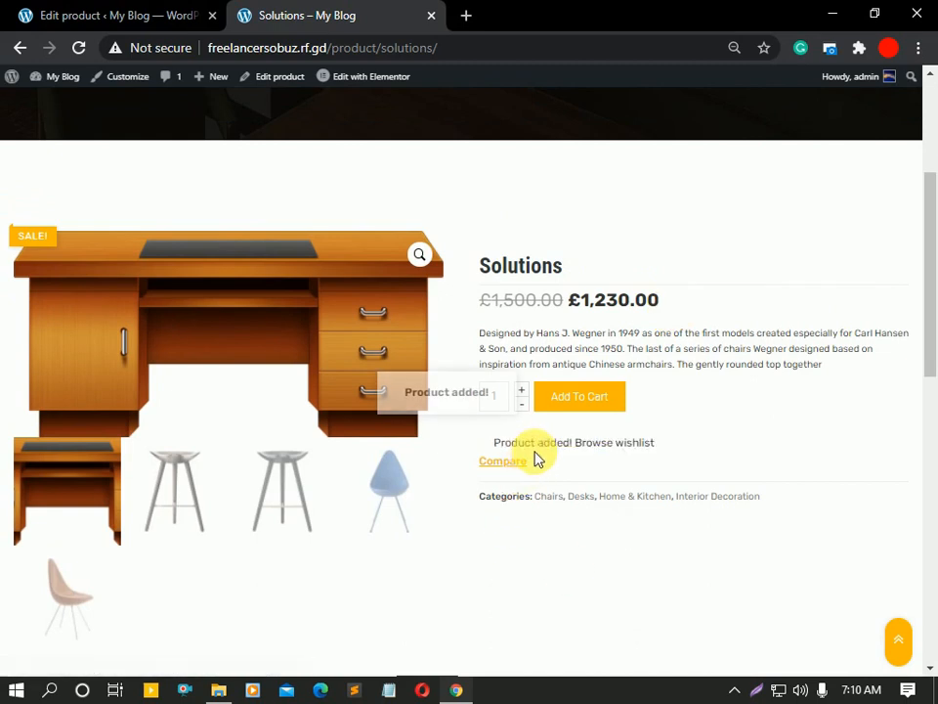
scroll(706, 314, up, 3)
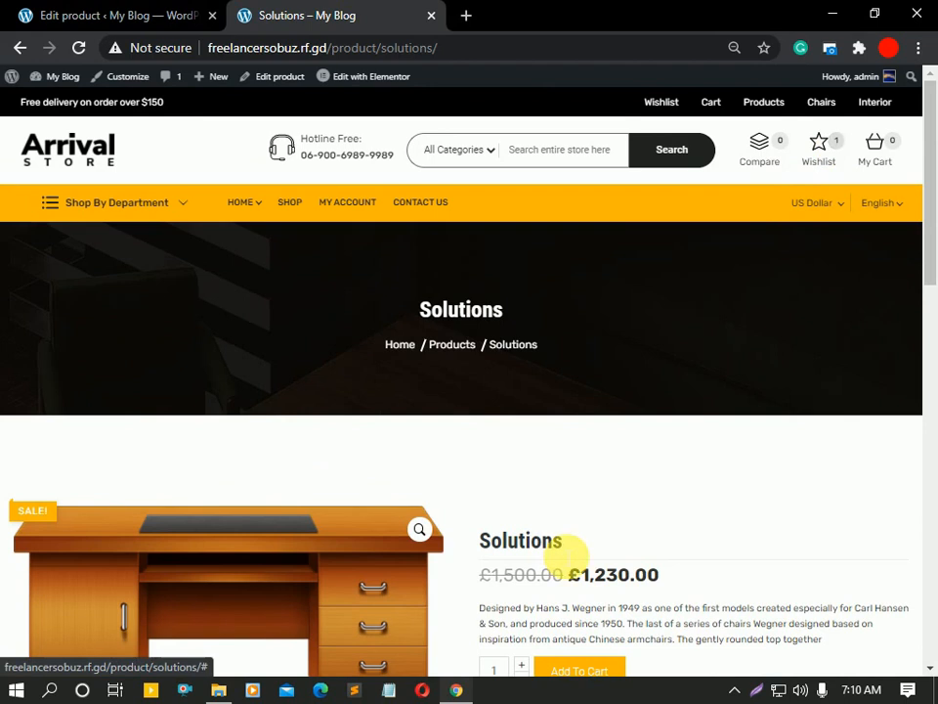
Add the Solutions product to the cart and look over its full description and related products
scroll(562, 544, down, 4)
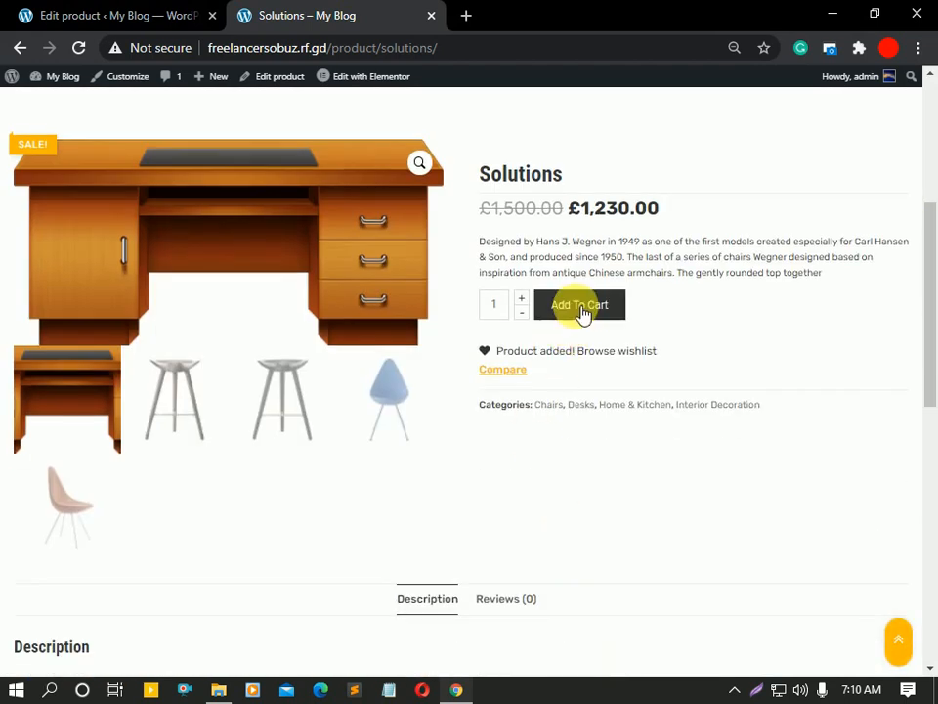
click(582, 311)
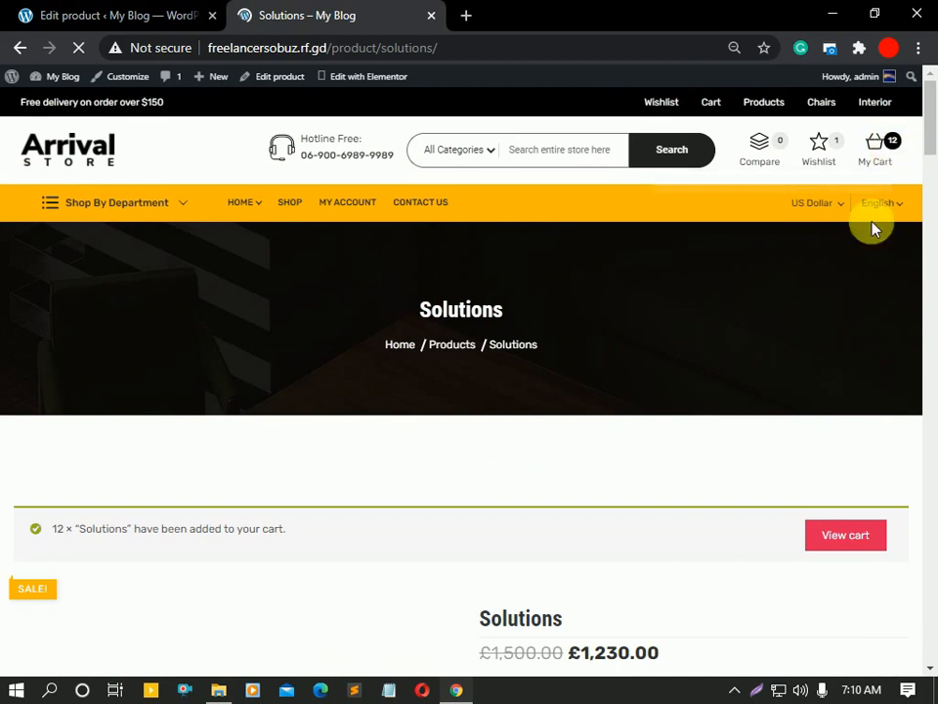
scroll(698, 549, down, 5)
scroll(665, 518, down, 3)
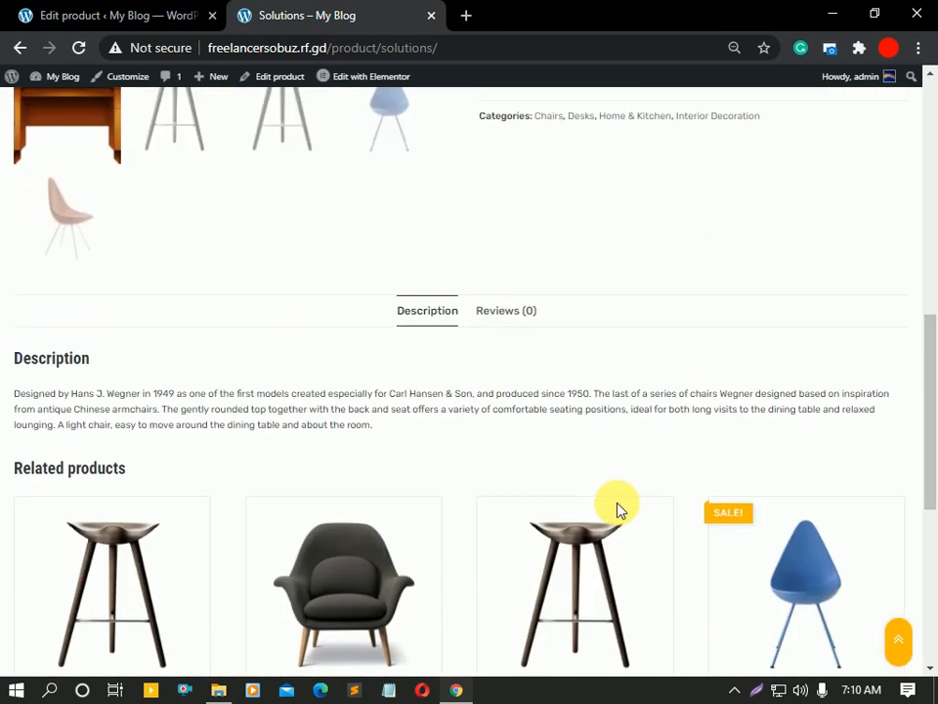
Read through the Solutions product's full description and show its Reviews section
drag(35, 393, 420, 456)
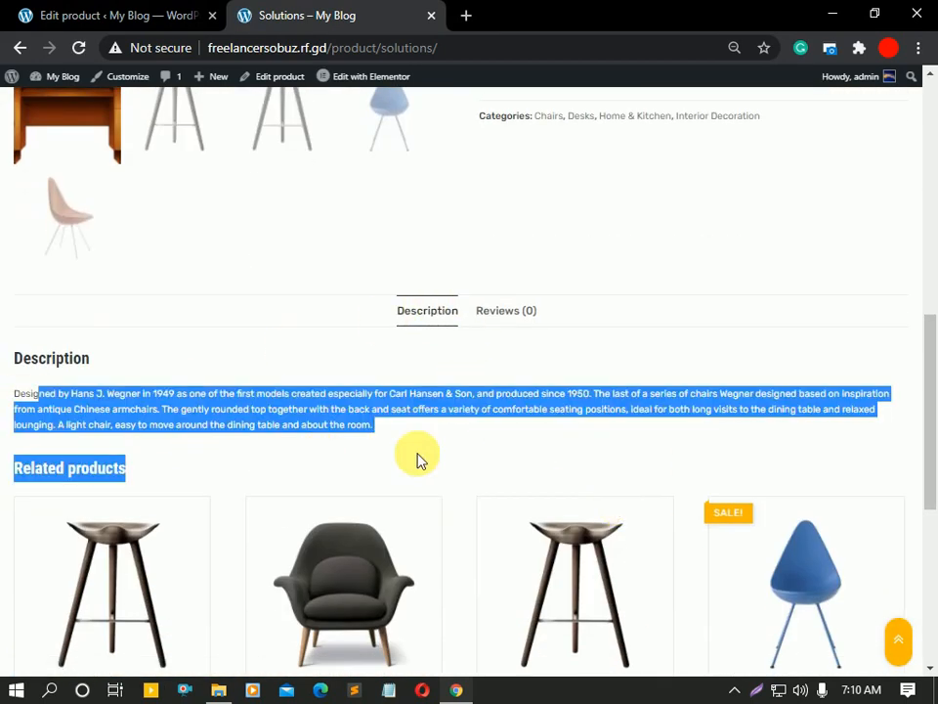
scroll(465, 519, down, 4)
scroll(282, 273, up, 7)
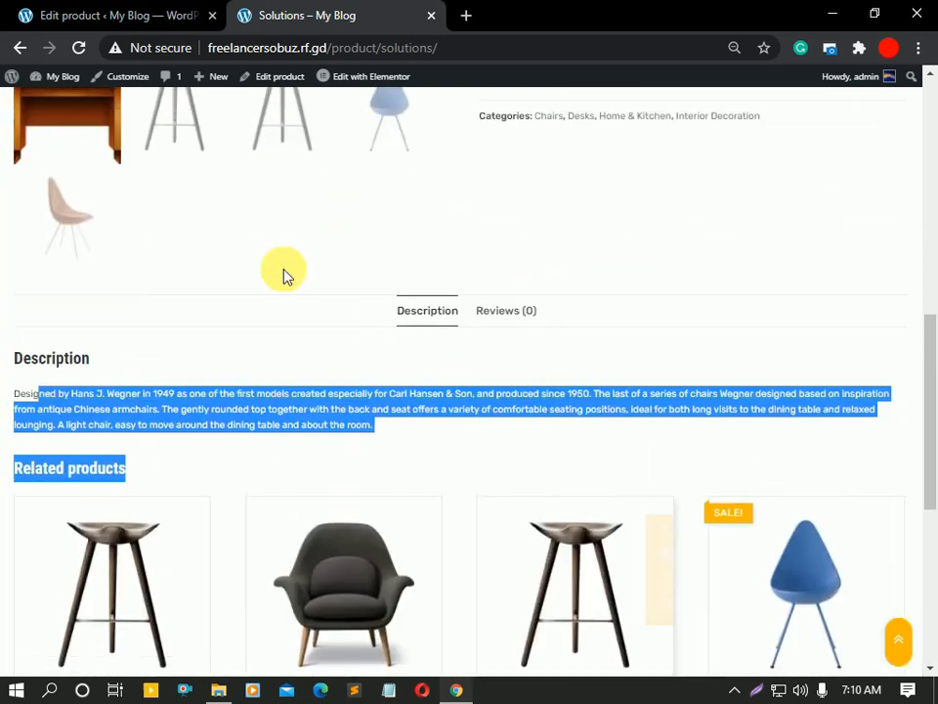
scroll(445, 457, down, 1)
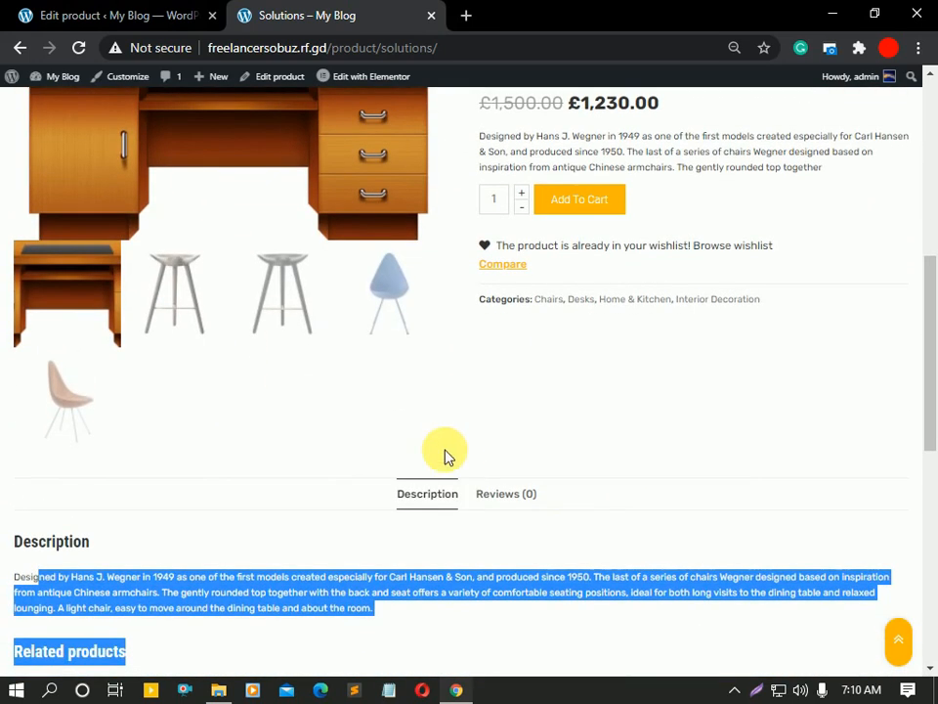
click(503, 498)
click(430, 401)
From the product editor, open the live site's homepage in a new tab placed directly beside the editor's tab
click(118, 15)
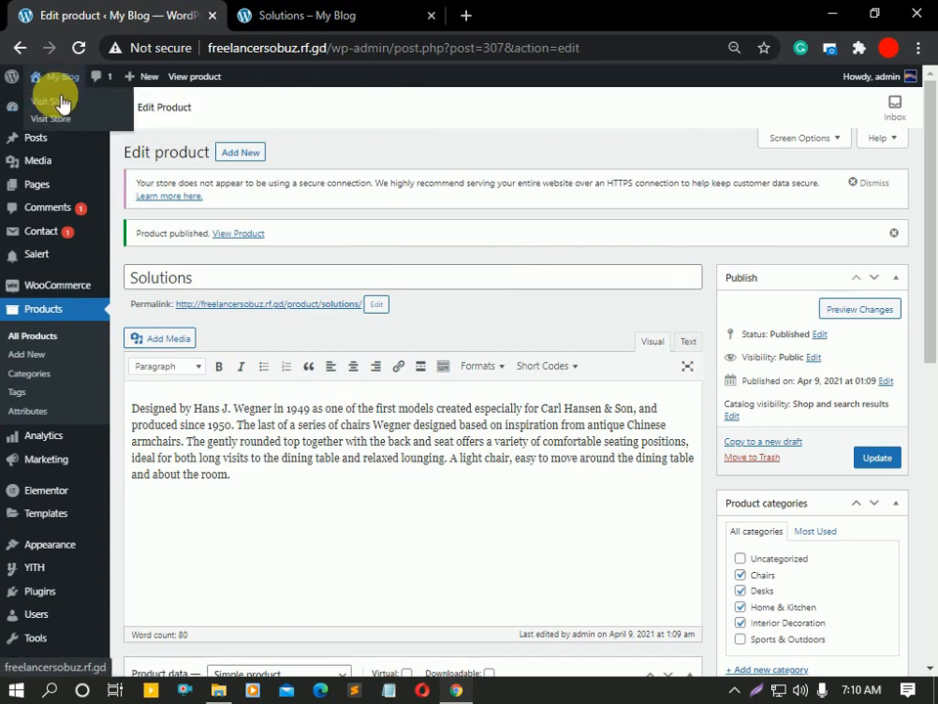
right_click(61, 100)
click(82, 112)
drag(516, 13, 325, 12)
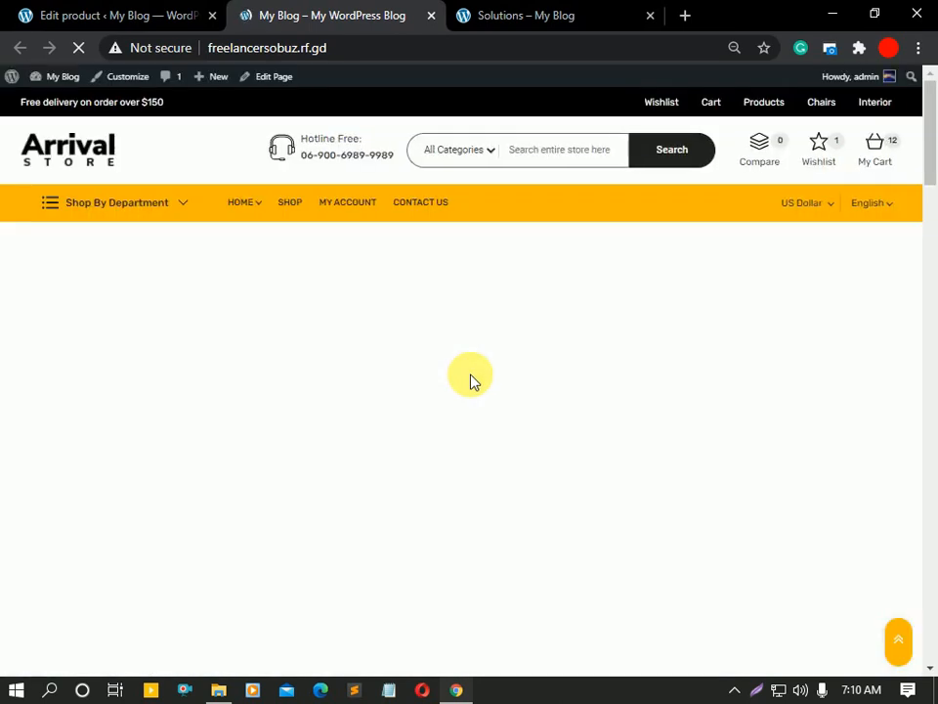
Look over the homepage's banner and history sections, and find Solutions in the "Sustainable, Accessible and Compatible" product grid
scroll(470, 382, down, 3)
scroll(474, 381, down, 8)
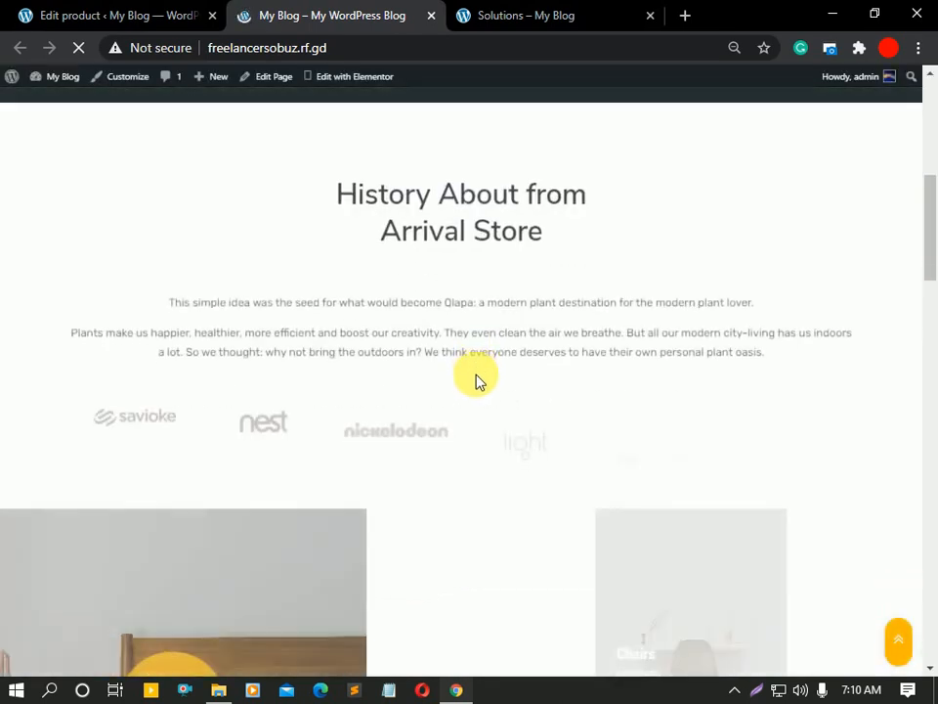
scroll(487, 372, up, 10)
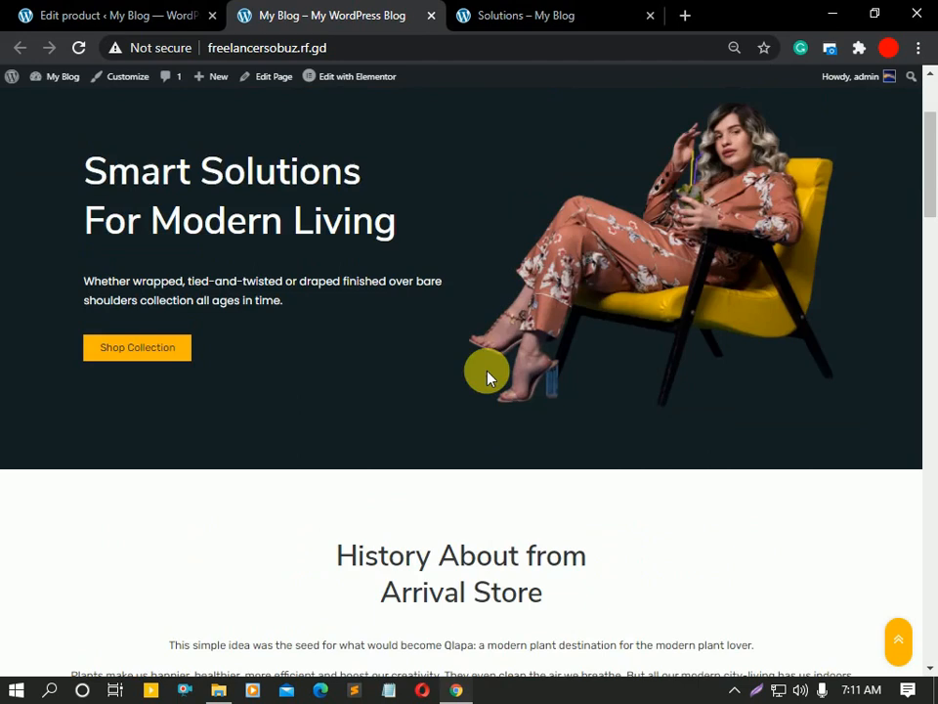
scroll(488, 372, down, 15)
scroll(488, 369, up, 2)
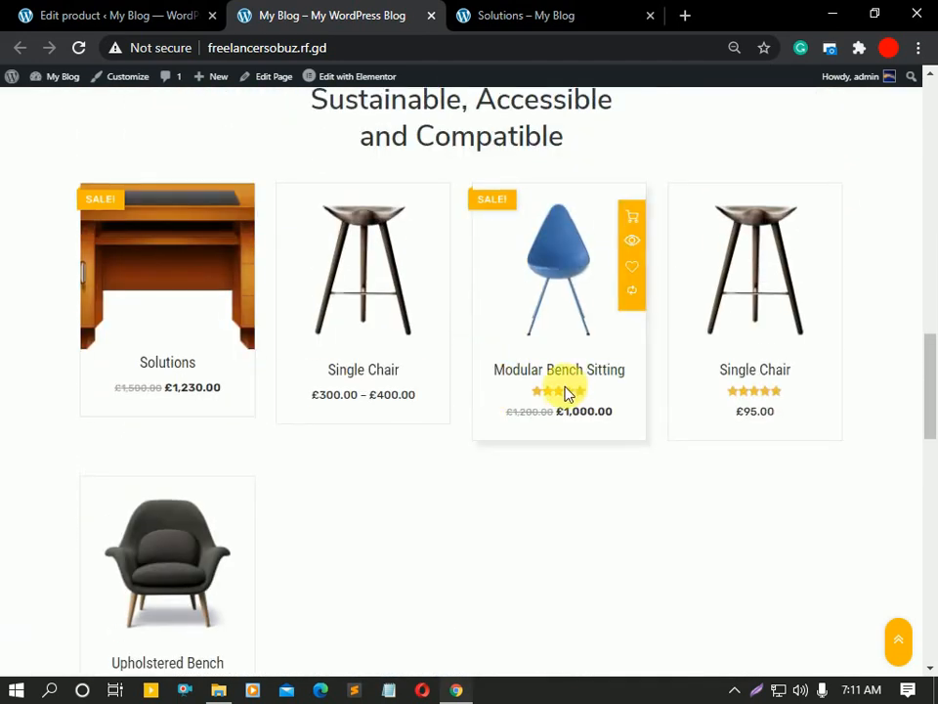
Submit a five-star review reading "Goods products" on the Solutions product page
click(481, 12)
scroll(502, 359, down, 3)
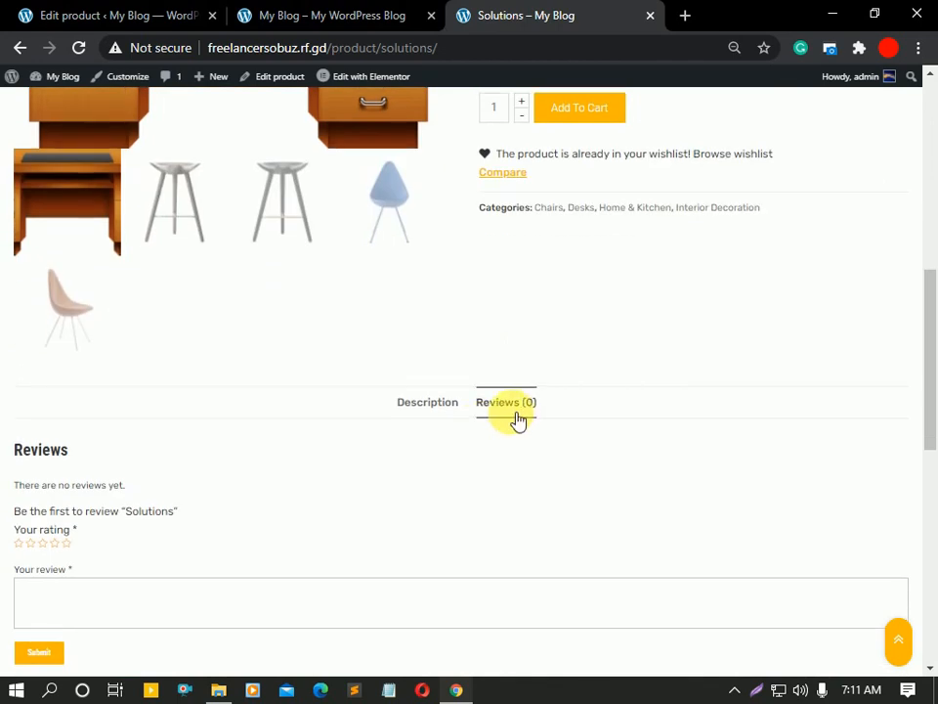
click(84, 426)
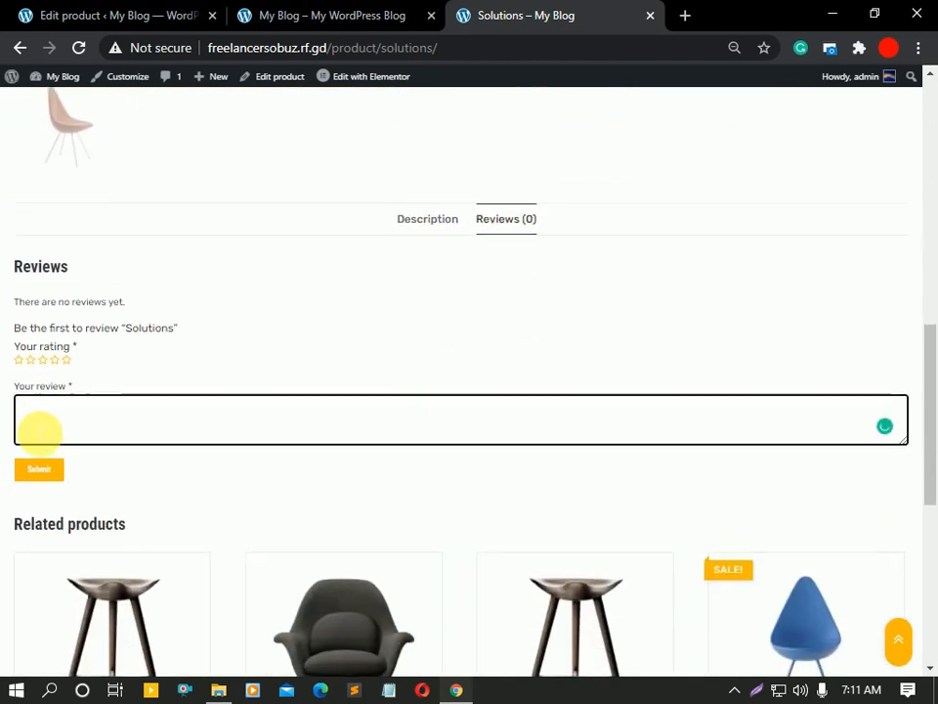
click(21, 361)
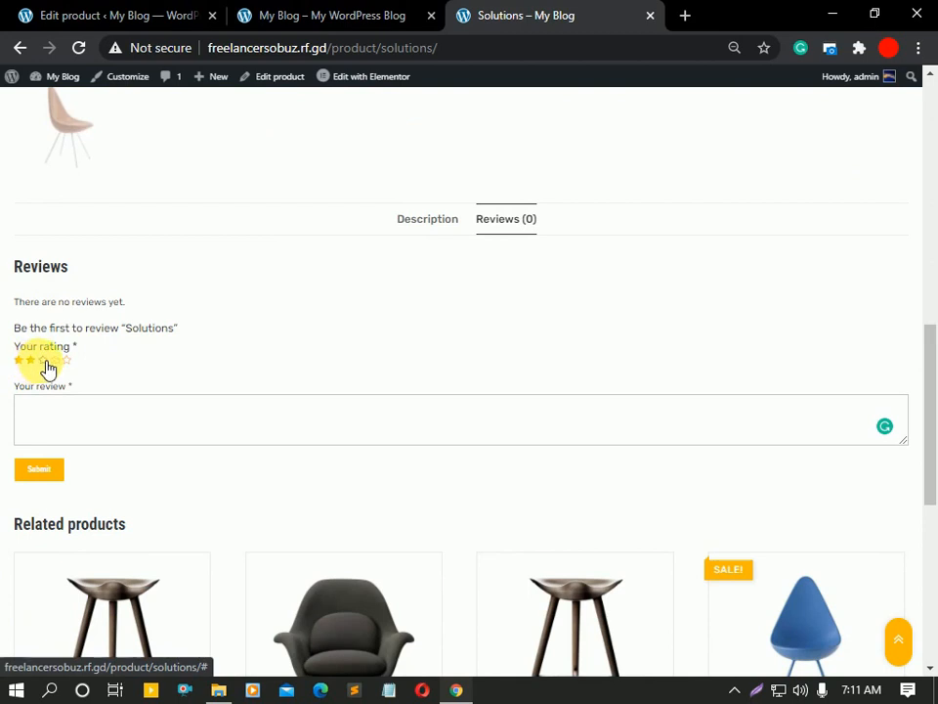
click(67, 360)
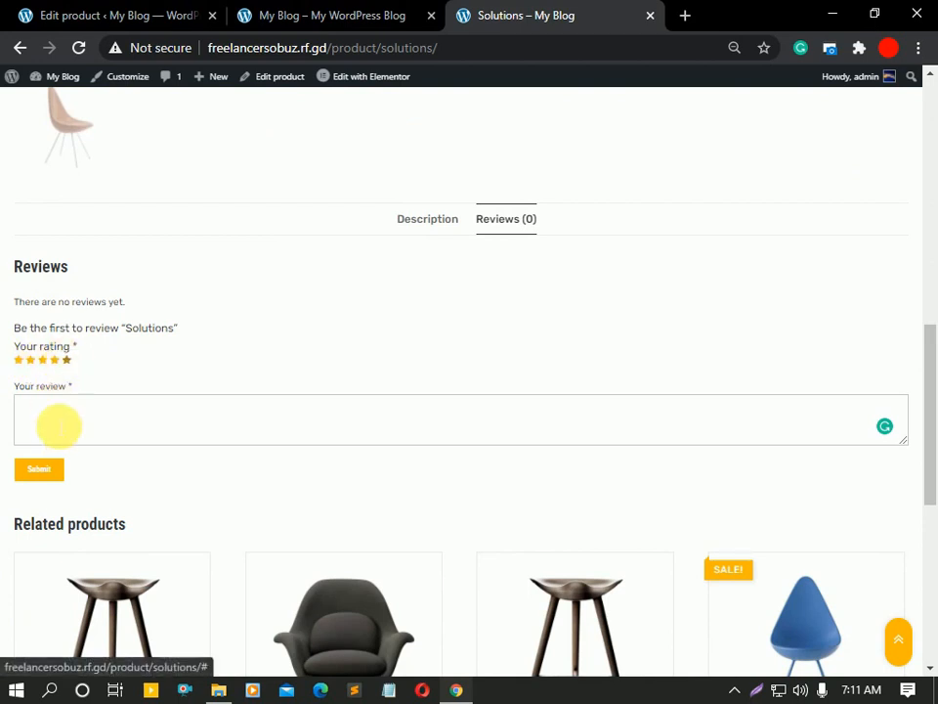
click(57, 427)
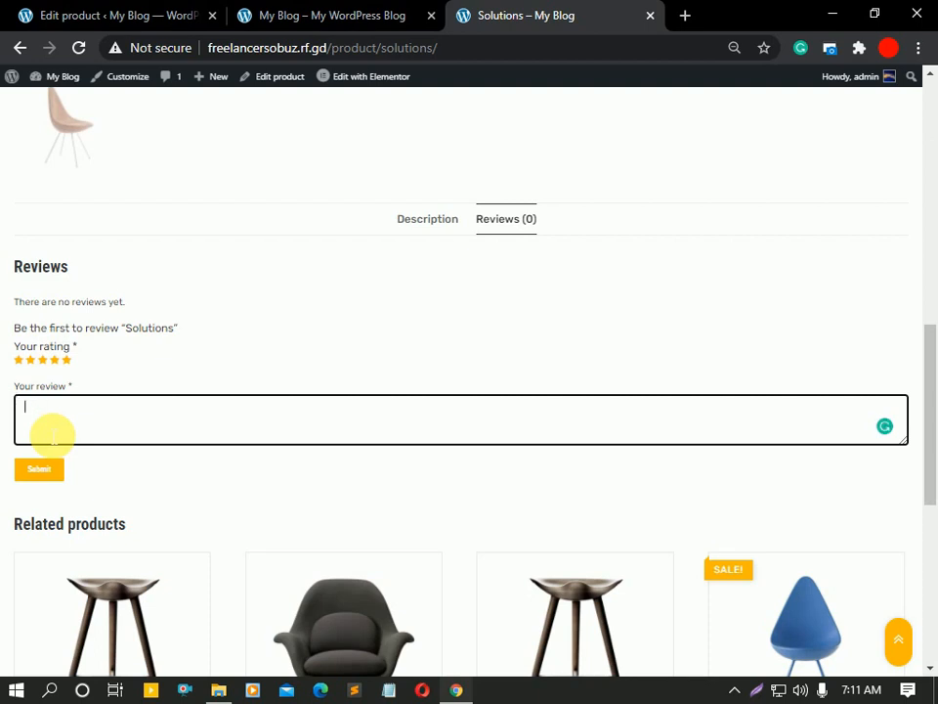
text(Goods producta=s)
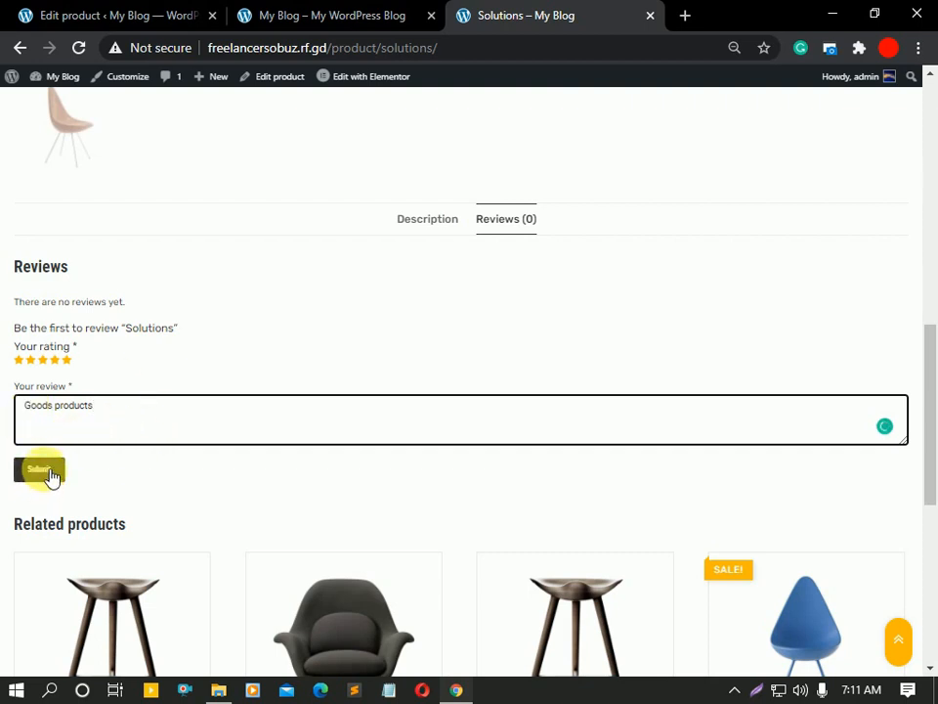
click(50, 473)
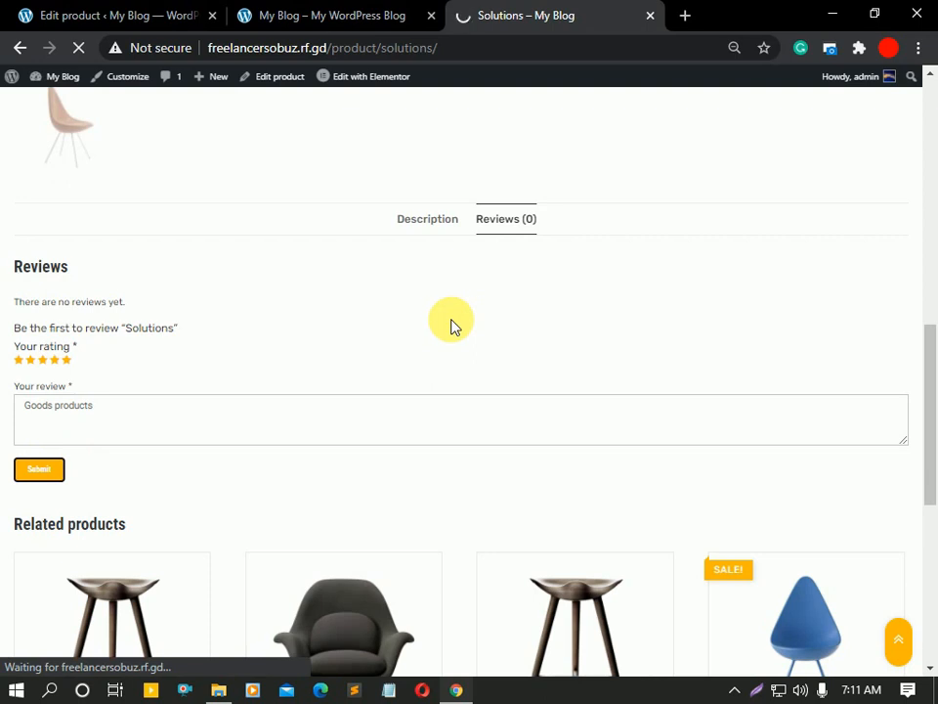
Check the submitted review and its star rating on the Solutions product page
scroll(460, 324, down, 4)
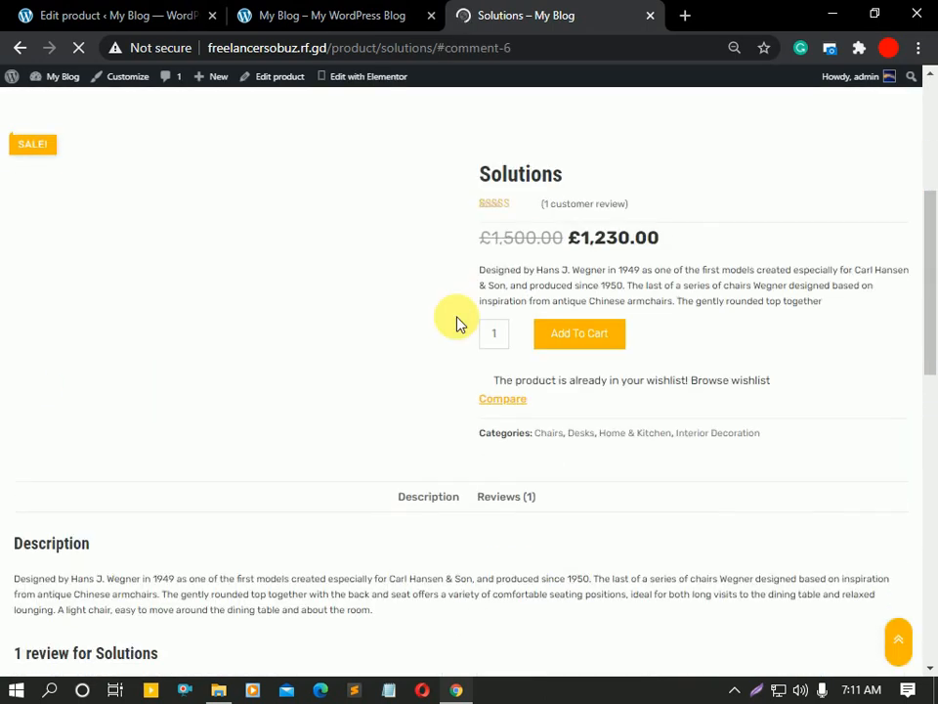
scroll(411, 421, up, 5)
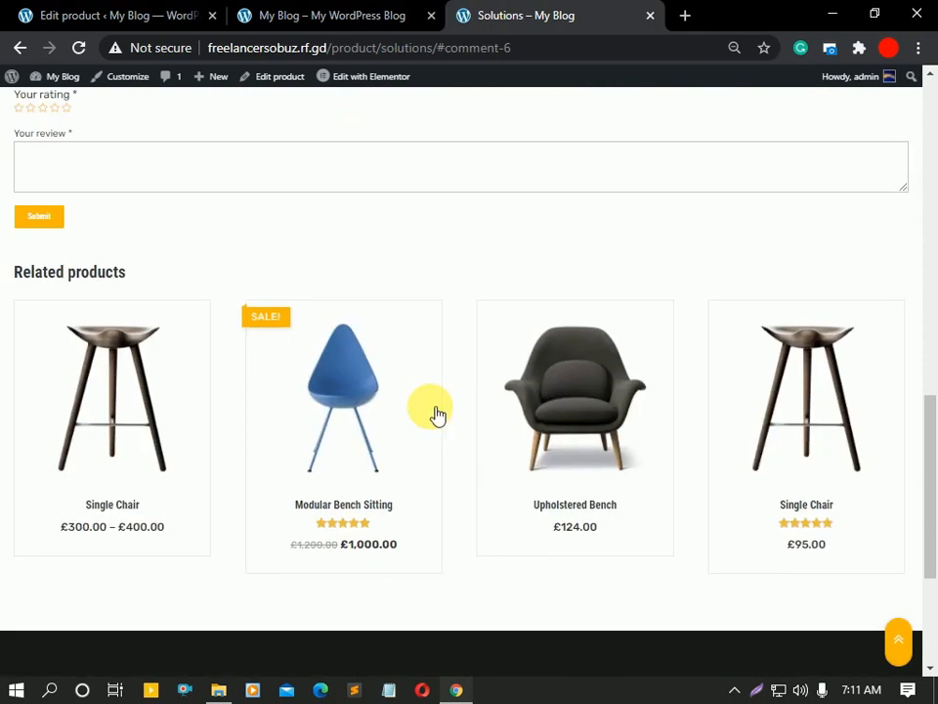
scroll(216, 313, up, 4)
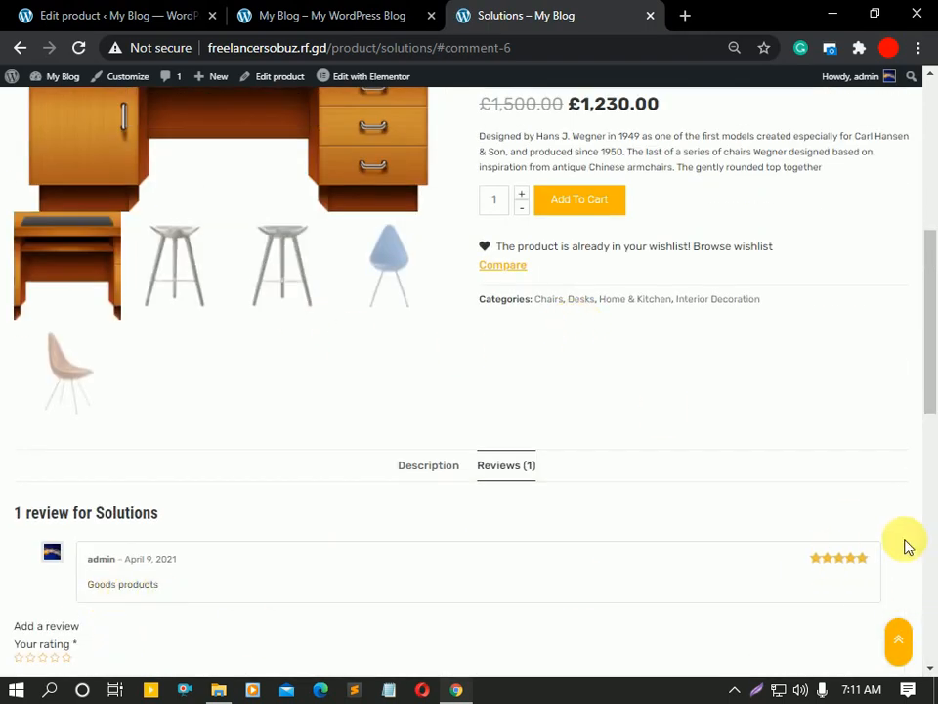
scroll(574, 414, up, 5)
Reload the store homepage, check the Solutions product's star rating in the grid and look over the remaining sections
click(344, 18)
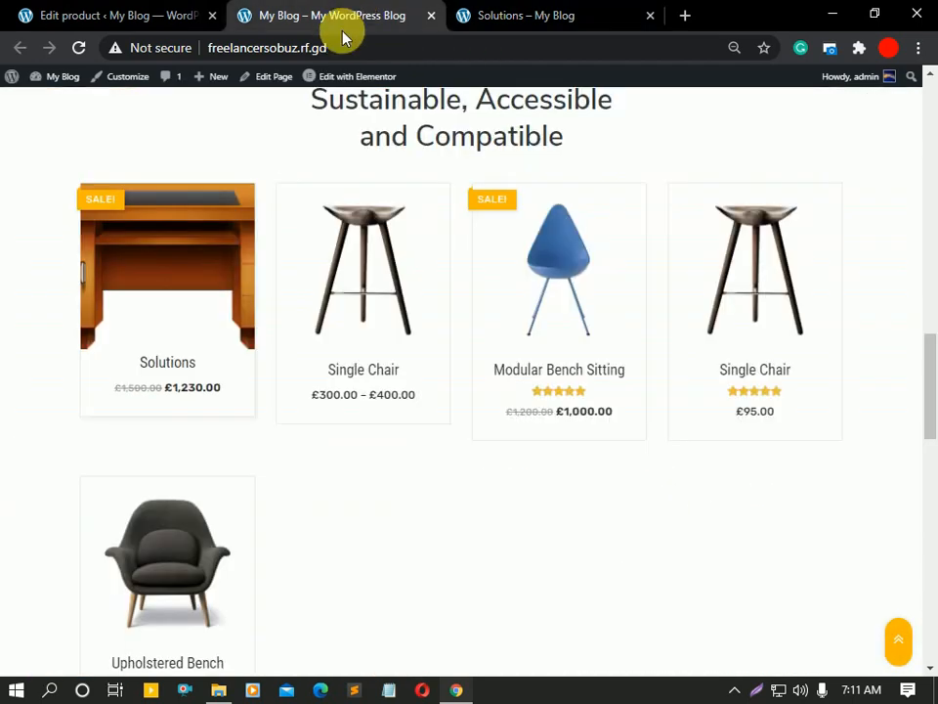
click(79, 47)
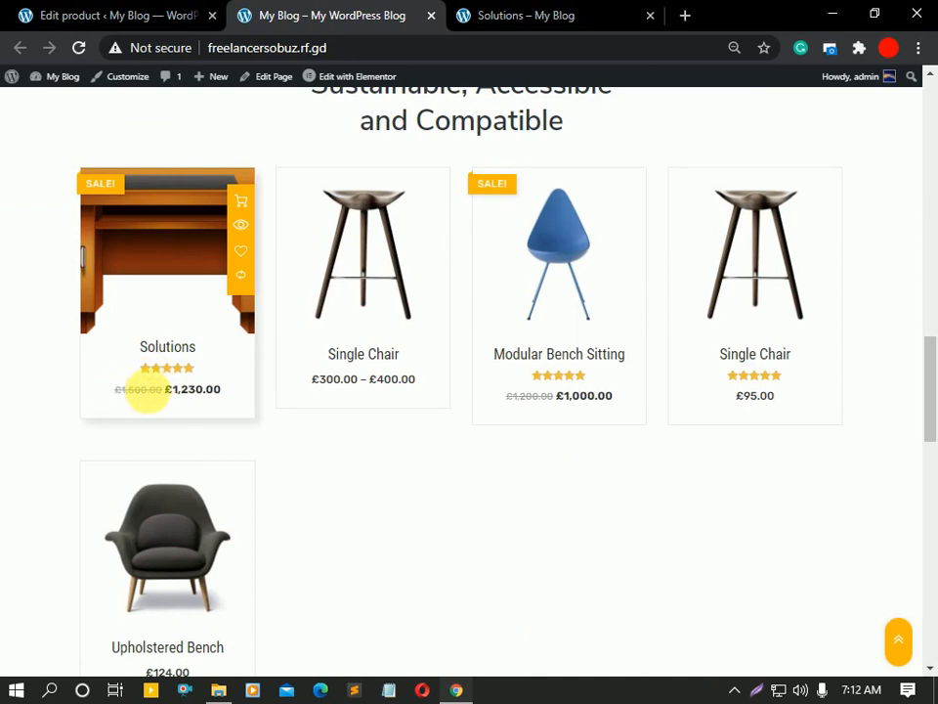
scroll(371, 511, up, 8)
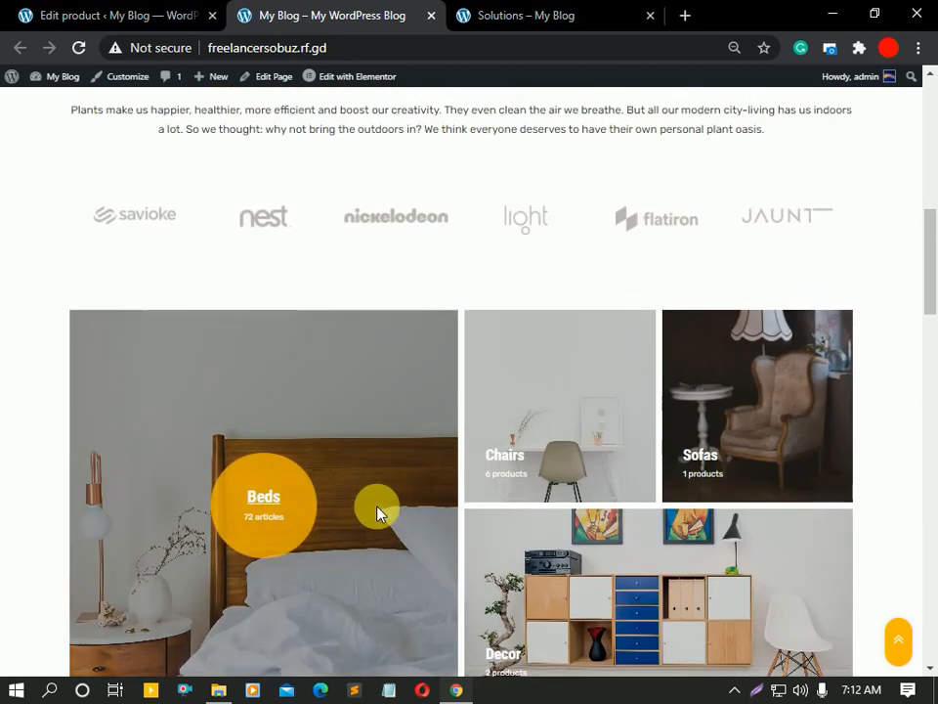
scroll(377, 512, up, 8)
scroll(377, 512, down, 15)
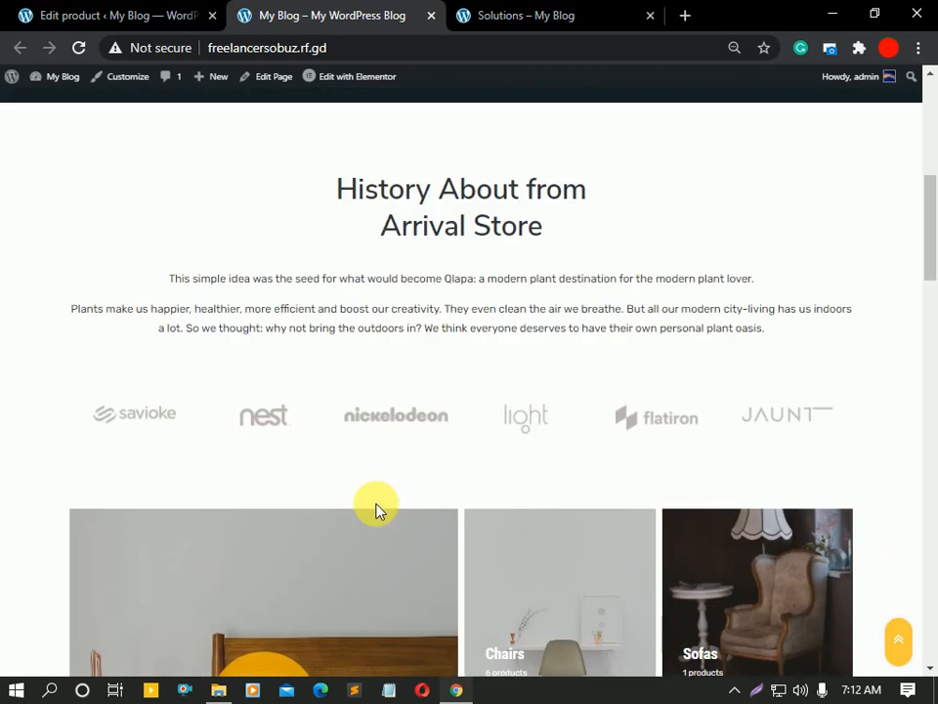
scroll(660, 446, down, 10)
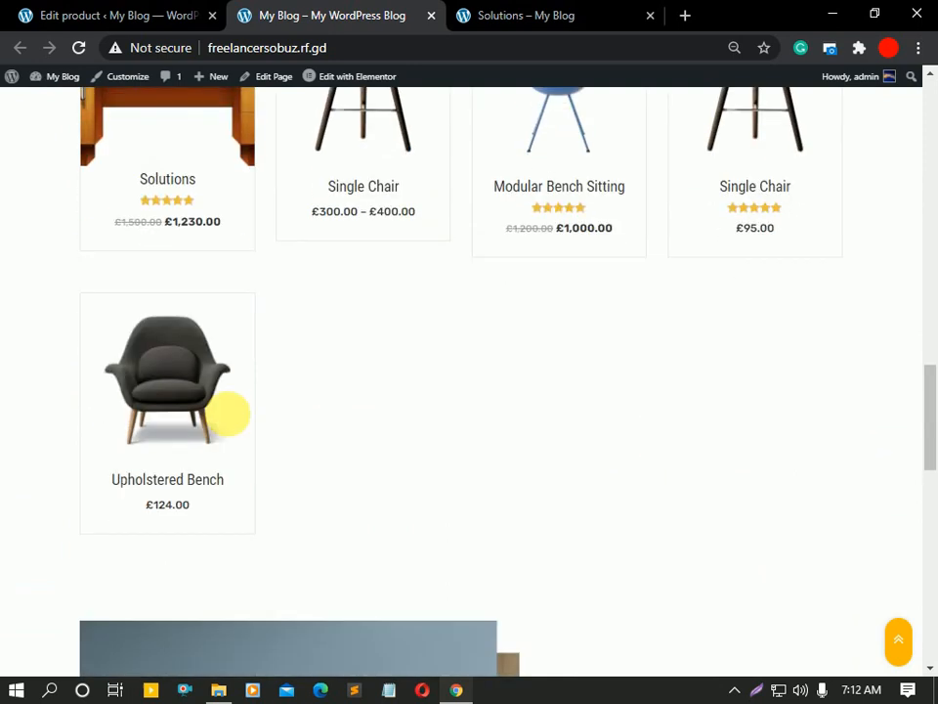
scroll(481, 404, up, 20)
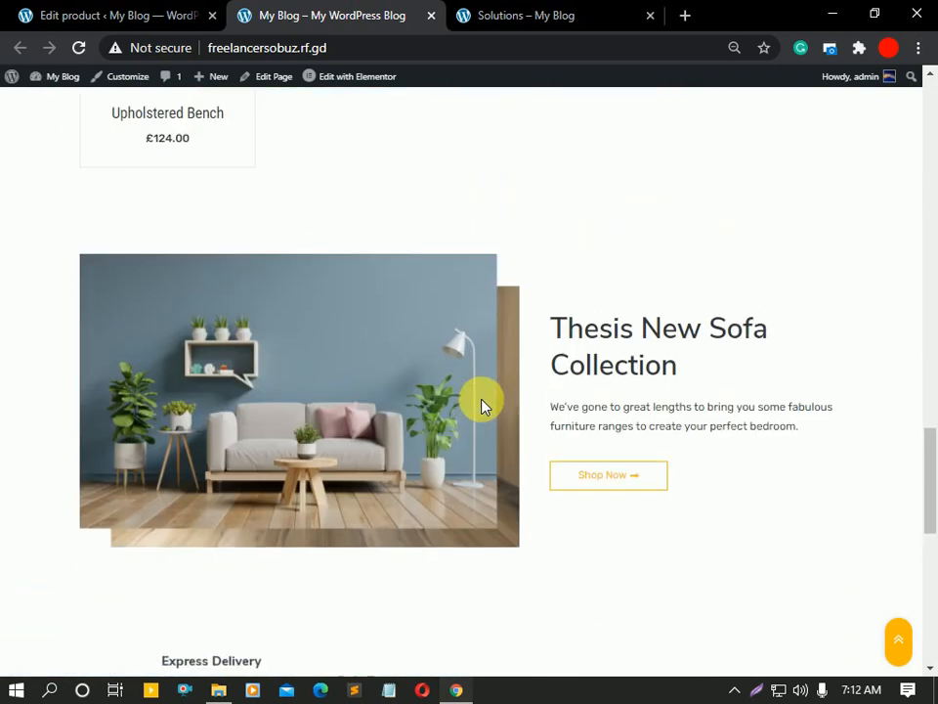